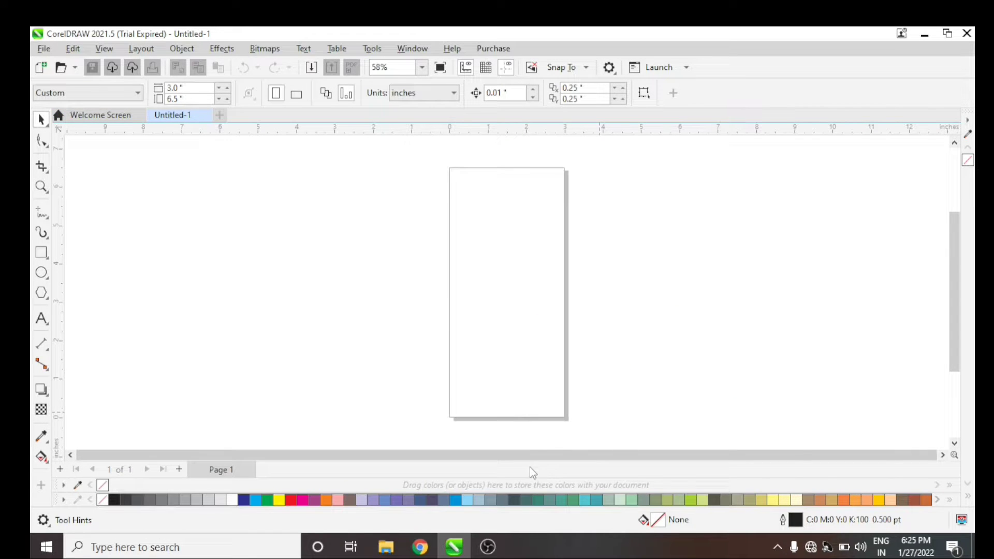
double_click(41, 252)
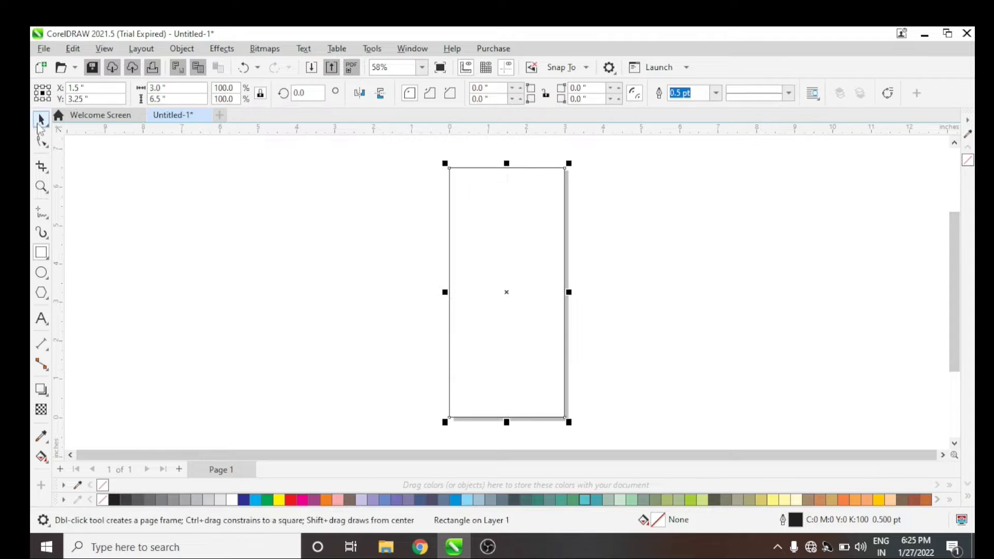
key("Escape")
left_click(479, 242)
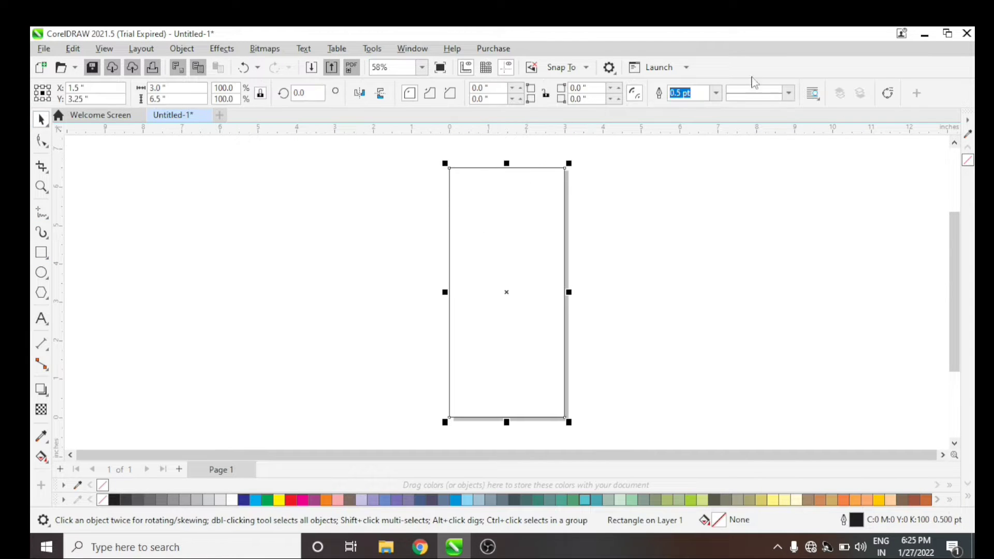
left_click(41, 140)
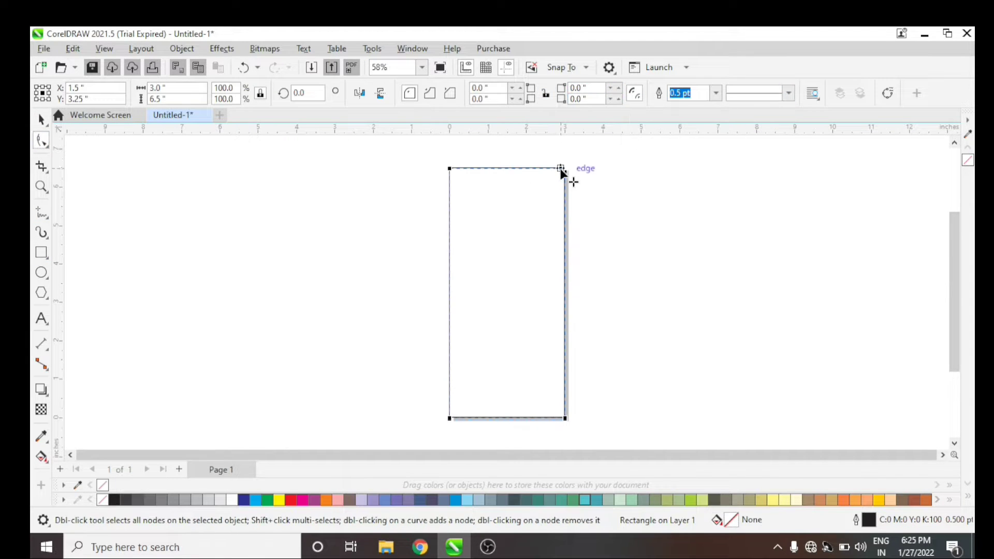
left_click_drag(560, 168, 557, 168)
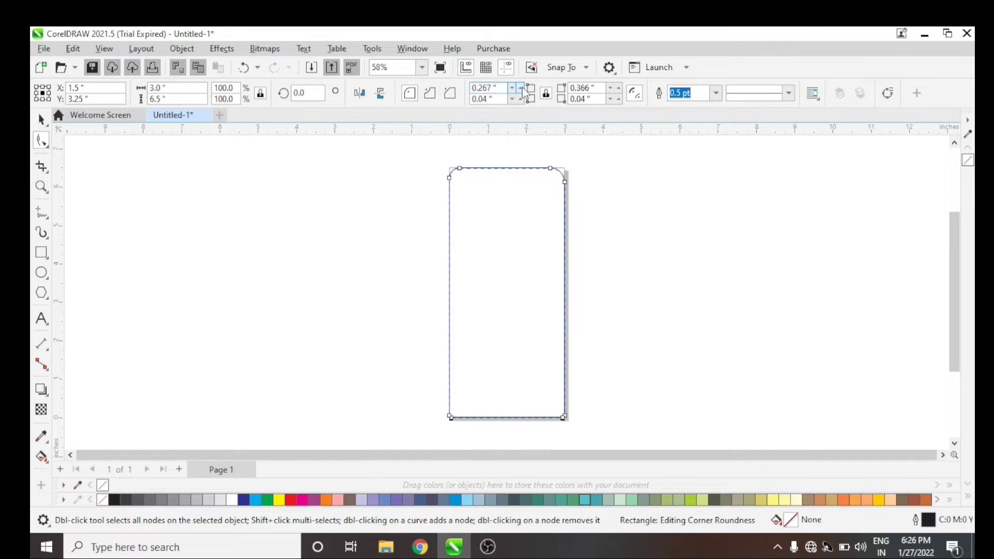
left_click(611, 89)
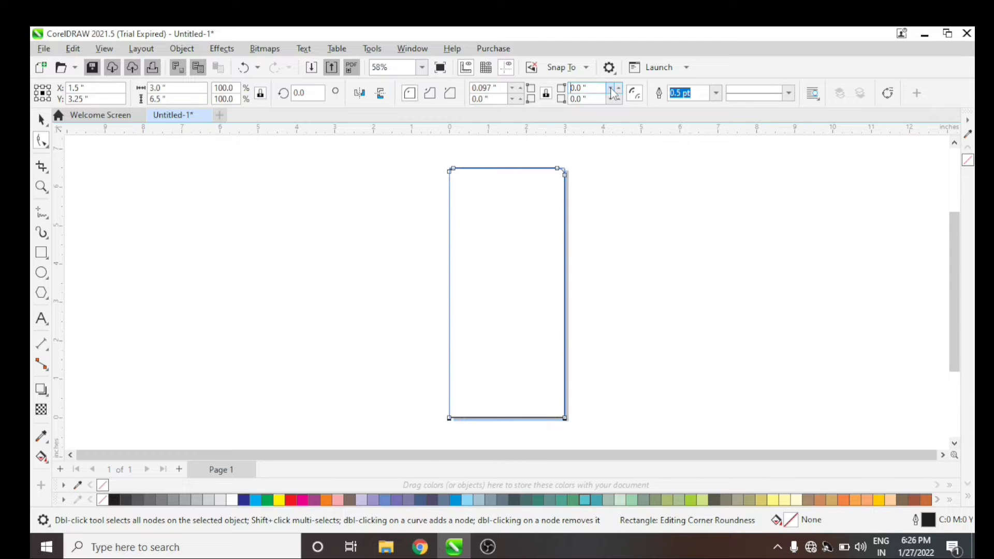
key("Escape")
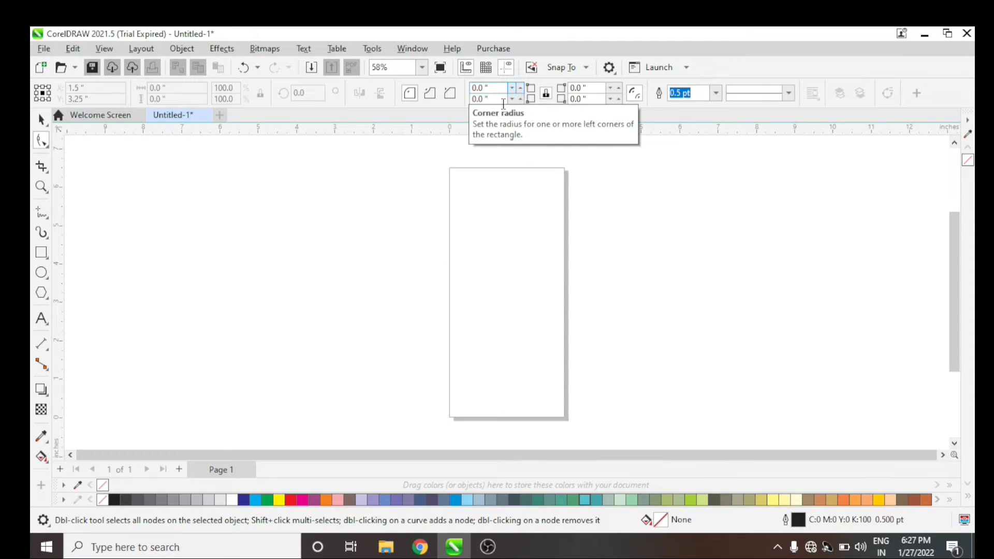
Create a page-sized rectangle with equally rounded corners and place it to the right of the page.
left_click(490, 92)
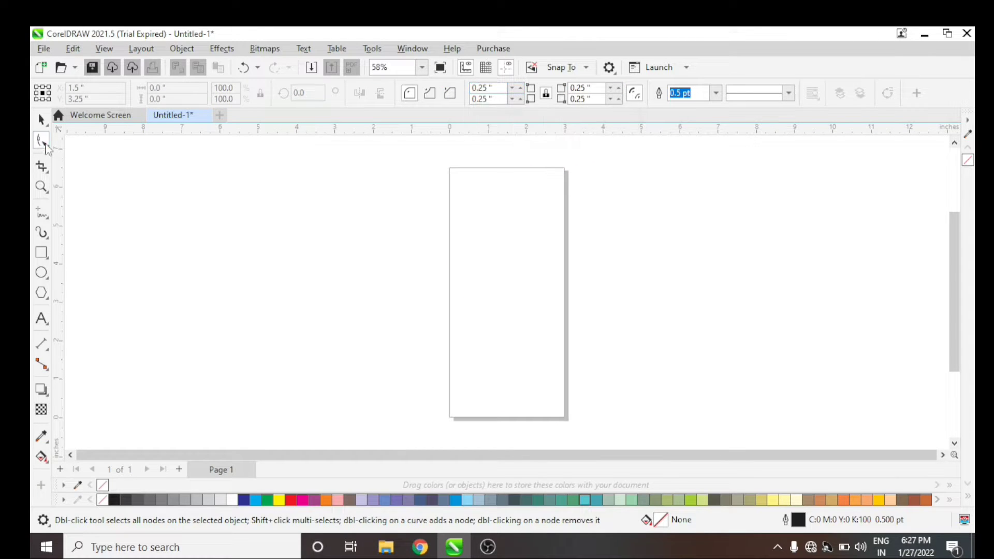
double_click(42, 252)
left_click(618, 88)
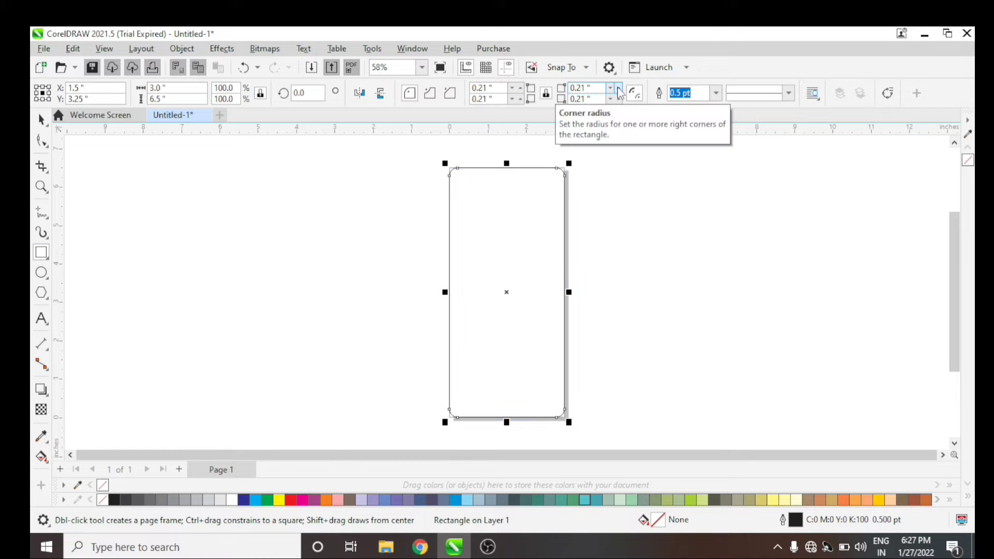
left_click(618, 88)
key("space")
key("Escape")
left_click_drag(508, 293, 678, 296)
Draw a rounded square about 1.73 by 1.64 inches to the left of the page, near the page's top edge level.
key("F6")
left_click_drag(293, 167, 363, 235)
key("space")
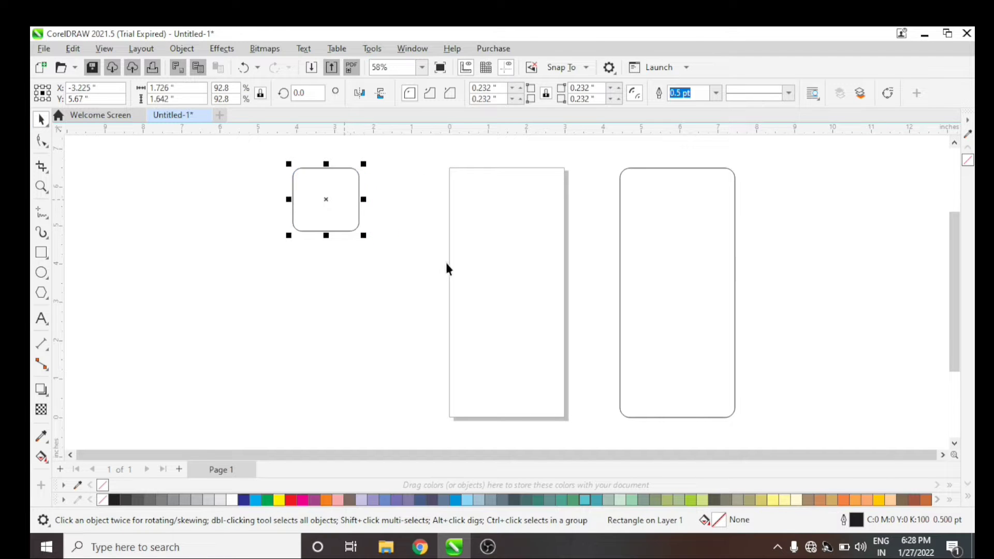
key("F7")
mouse_move(186, 197)
left_mouse_down()
mouse_move(212, 221)
mouse_move(259, 219)
left_mouse_up()
key("space")
left_click(200, 211)
left_click(202, 200)
left_click_drag(209, 194, 184, 215)
key("ctrl+z")
key("ctrl+z")
key("Escape")
Draw a small circle left of the rounded square and duplicate it three times.
key("F7")
mouse_move(180, 181)
left_mouse_down()
mouse_move(172, 187)
mouse_move(189, 176)
mouse_move(306, 189)
mouse_move(318, 176)
mouse_move(346, 181)
left_mouse_up()
key("ctrl+d")
key("ctrl+d")
key("ctrl+d")
Place two circles about 0.57 inch wide side by side in the rounded square's upper half, tops aligned to a horizontal guideline.
left_click(41, 120)
key("Up")
key("Up")
key("Up")
key("Up")
key("Up")
key("Up")
key("Up")
key("Up")
key("Up")
key("Up")
key("Up")
key("Up")
key("Up")
key("Right")
key("Right")
key("Right")
key("Right")
key("Right")
key("Right")
key("Right")
key("Right")
key("Right")
left_click(384, 180)
right_click(346, 181)
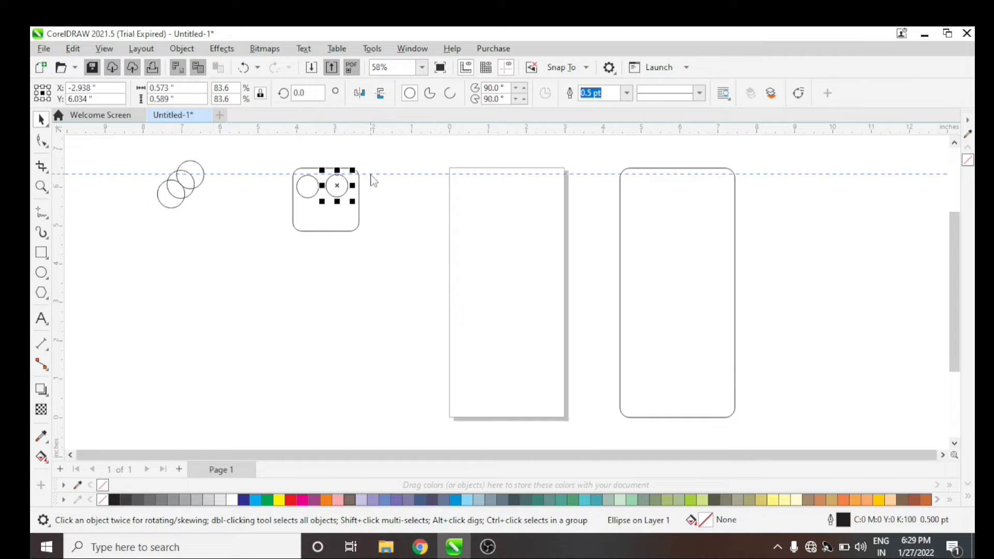
left_click(423, 179)
Duplicate the two circles inside the rounded square and position the copies beneath them as a second row.
left_click_drag(258, 146, 356, 201)
key("ctrl+d")
key("Down")
key("Down")
key("Down")
key("Down")
key("Down")
key("Down")
key("Down")
key("Down")
key("Down")
key("Down")
key("Down")
key("Down")
key("Down")
key("Down")
key("Down")
key("Down")
key("Down")
key("Down")
key("Down")
key("Down")
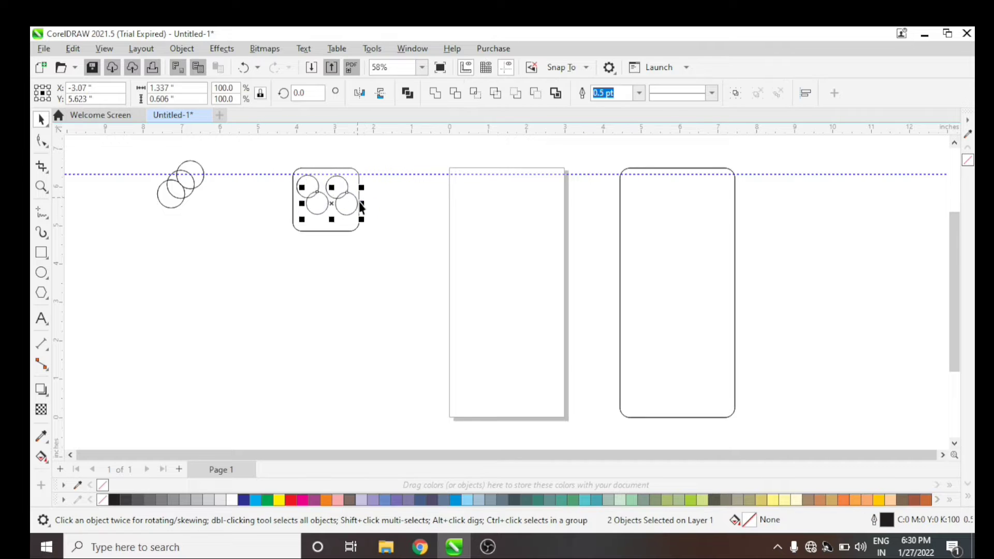
key("Left")
key("Left")
key("Left")
key("Left")
key("Left")
key("Left")
key("Left")
key("Left")
key("Left")
key("Left")
Add a vertical guideline along the left edge of the left circle column.
left_click_drag(66, 231, 295, 277)
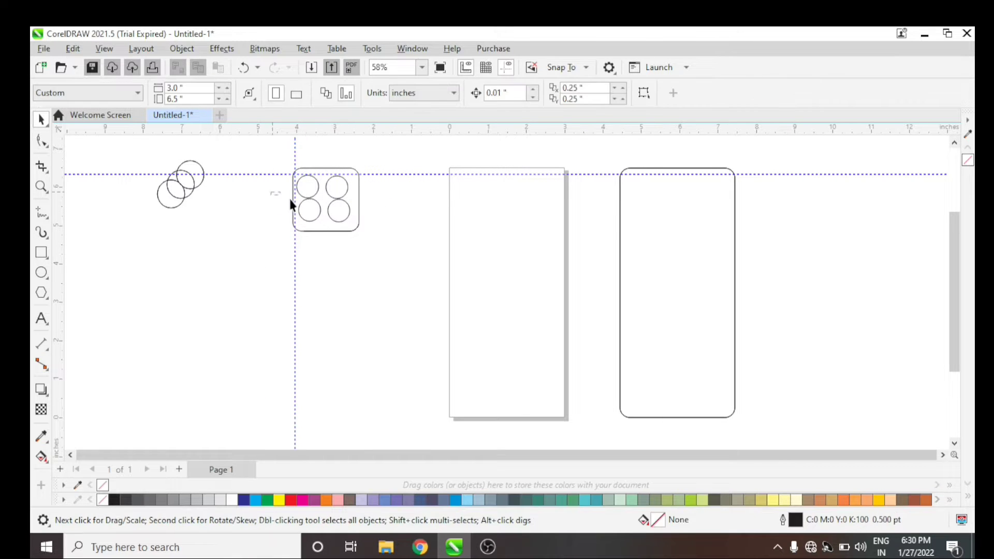
key("Down")
key("Down")
key("Left")
left_click(369, 234)
Move the two lower circles slightly down to widen the gap between the rows.
left_click(305, 211)
left_click(337, 216, "shift")
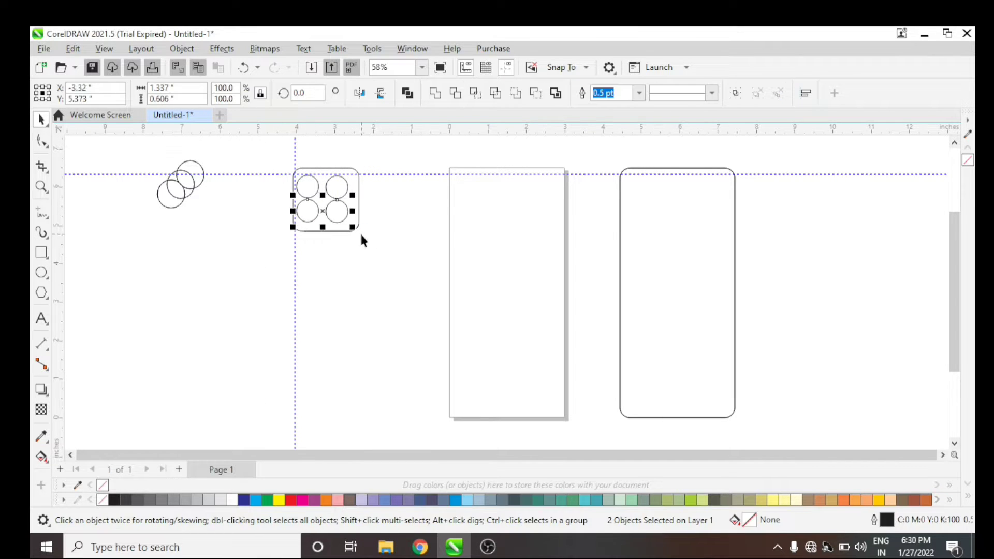
key("Down")
key("Down")
key("Down")
key("Down")
key("Down")
key("Down")
left_click(414, 277)
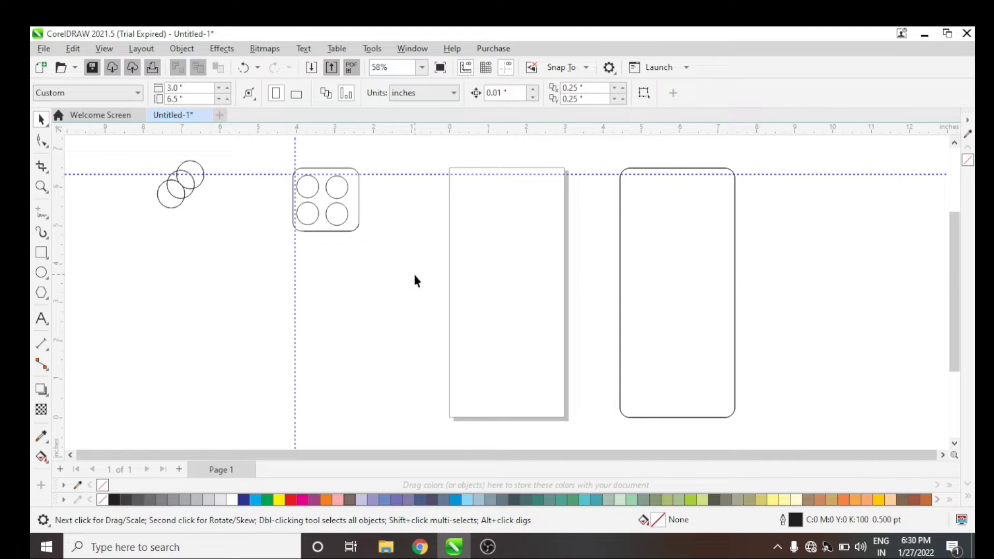
Nudge the individual circles inside the rounded square to line up their rows and columns.
left_click(338, 184)
key("Up")
left_click(331, 235)
left_click(310, 216)
key("Down")
left_click(384, 230)
left_click(342, 224)
key("Left")
left_click(414, 253)
left_click(338, 176)
key("Left")
left_click(353, 211)
Add guidelines at the right column's left edge and the lower row's top edge, and nudge the lower circles onto the horizontal one.
left_click_drag(333, 309, 324, 310)
left_click(377, 221)
left_click_drag(370, 130, 366, 204)
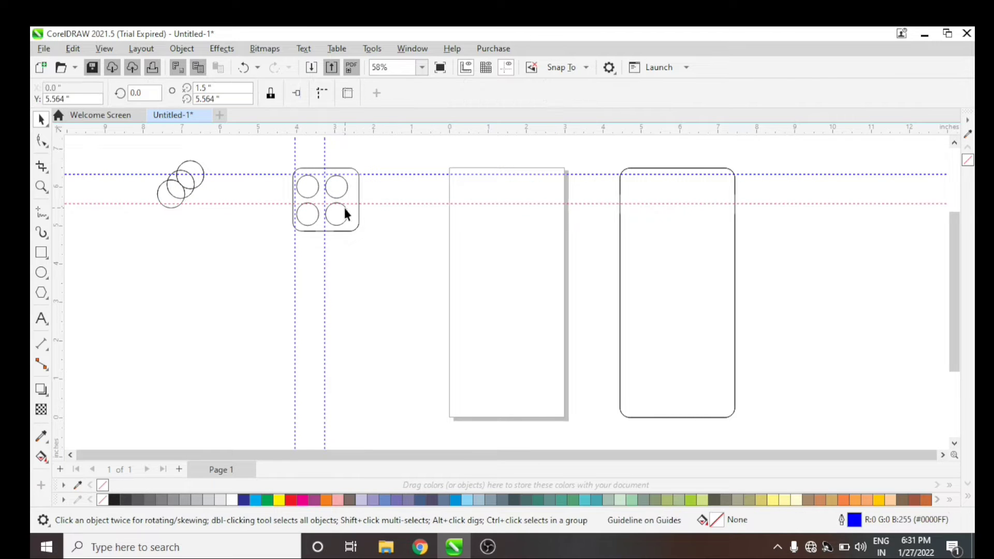
left_click(343, 207)
key("Down")
left_click(378, 219)
left_click(314, 206)
key("Down")
left_click(391, 187)
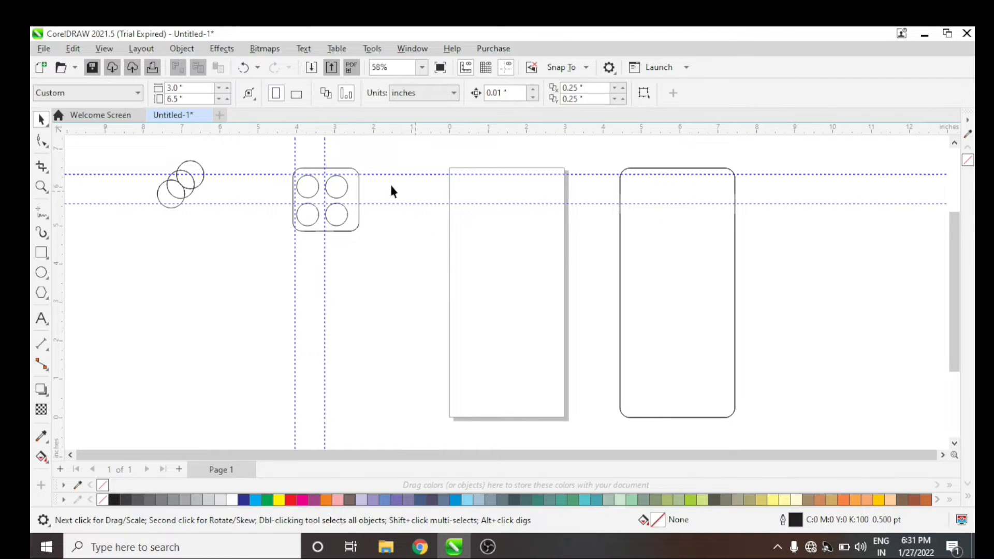
Add a vertical guideline at the right column's right edge and a horizontal guideline at the upper row's bottom edge.
left_click_drag(59, 233, 350, 332)
left_click(396, 251)
left_click_drag(313, 131, 329, 198)
left_click(438, 302)
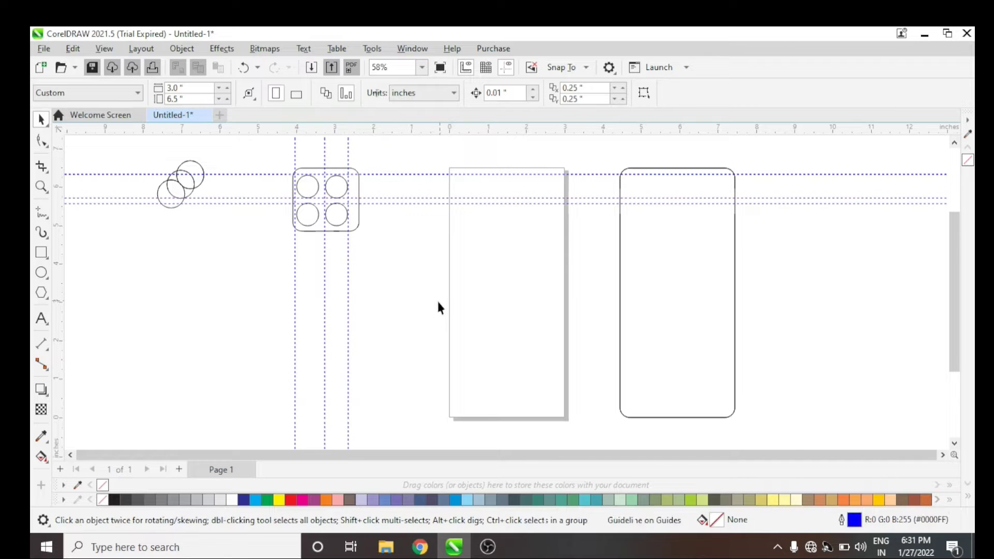
Delete the uppermost of the three overlapping spare circles.
left_click_drag(200, 171, 237, 266)
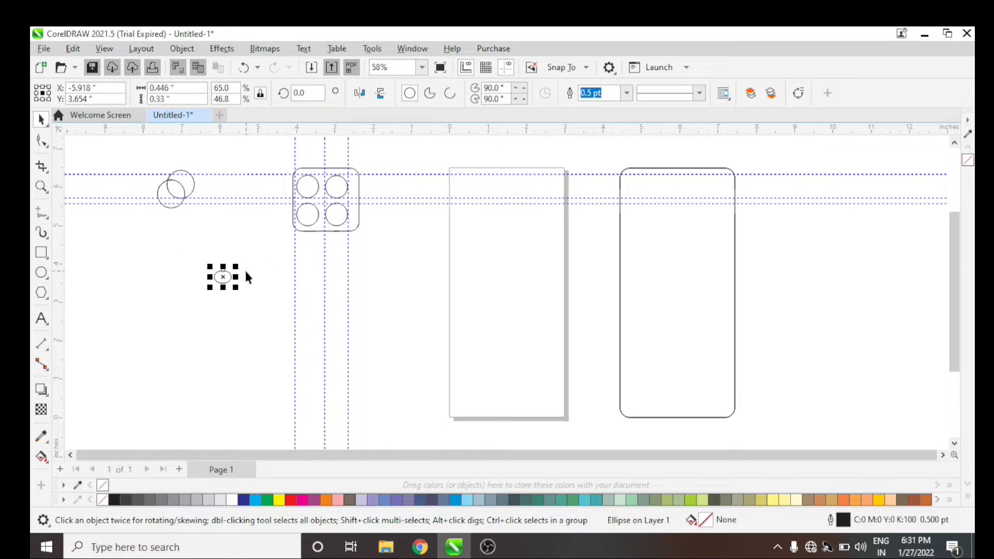
key("Delete")
Shrink a spare circle to about 0.28 inch and centre a copy of it inside each of the four circles.
left_click_drag(187, 179, 233, 267)
left_click_drag(229, 277, 299, 212)
right_click(336, 186)
key("ctrl+r")
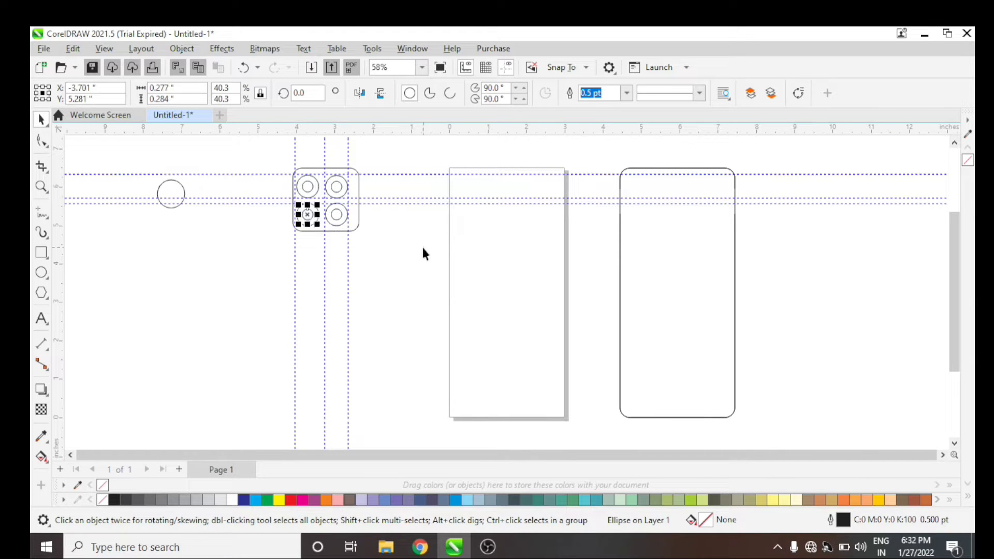
left_click(377, 248)
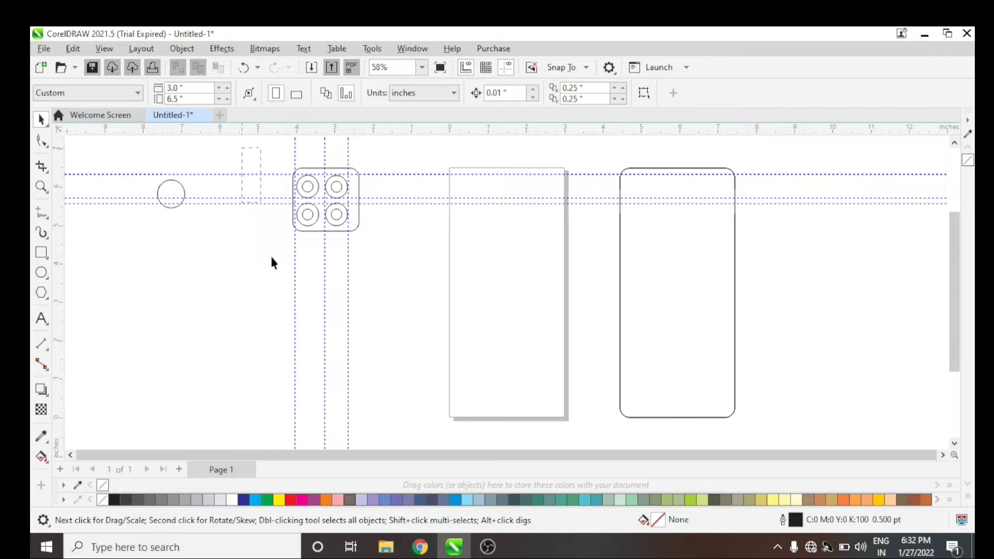
Add a horizontal guideline along the bottom edges of the lower circles.
left_click_drag(271, 261, 258, 136)
left_click_drag(381, 238, 388, 256)
left_click(418, 339)
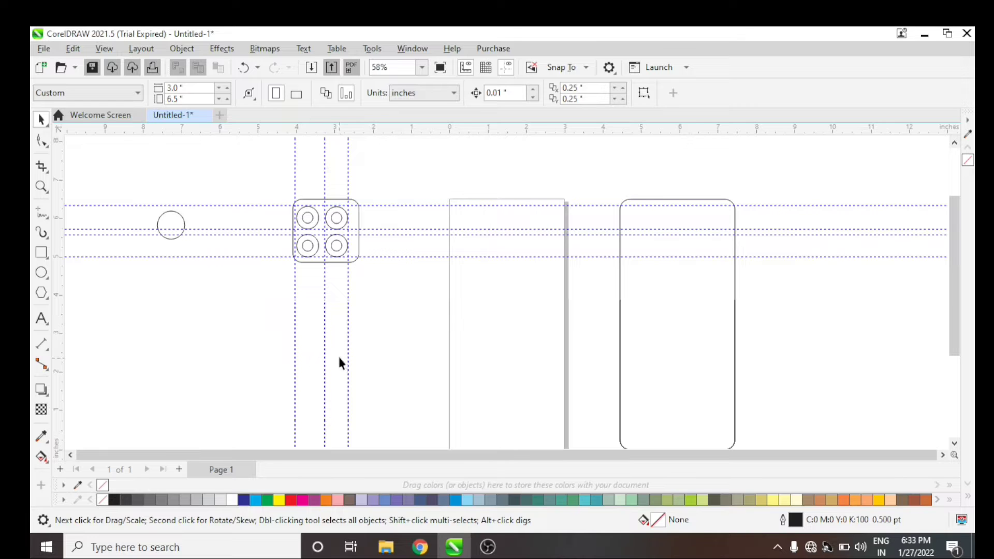
Duplicate the rounded square around the lenses, enlarge the copy to about 1.92 × 1.83 inches and centre it around the original.
left_click(358, 202)
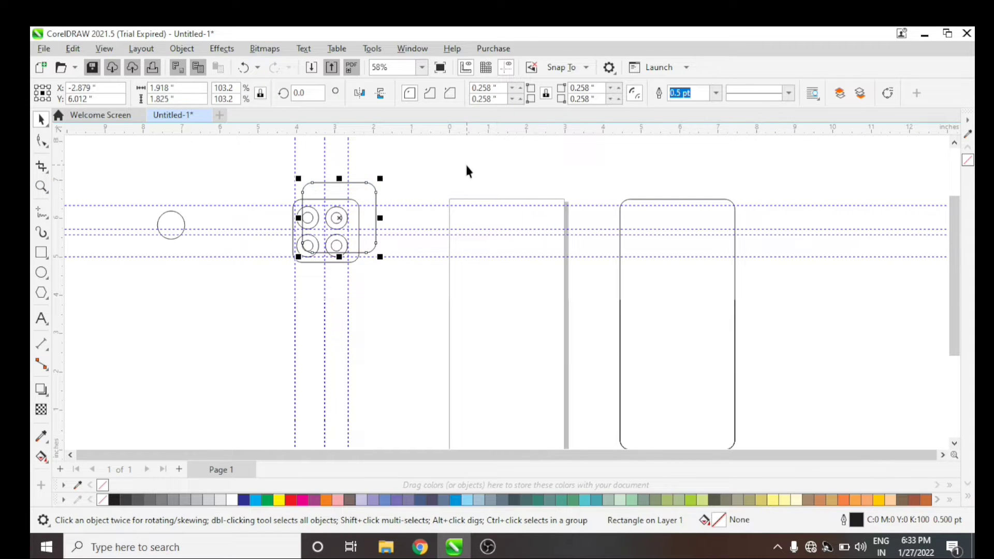
key("Left")
key("Left")
key("Left")
key("Left")
key("Left")
key("Left")
key("Left")
key("Left")
key("Left")
key("Left")
key("Left")
key("Left")
key("Left")
key("Left")
key("Left")
key("Left")
key("Left")
key("Left")
key("Left")
key("Left")
key("Down")
key("Down")
key("Down")
key("Left")
key("Left")
key("Left")
key("Down")
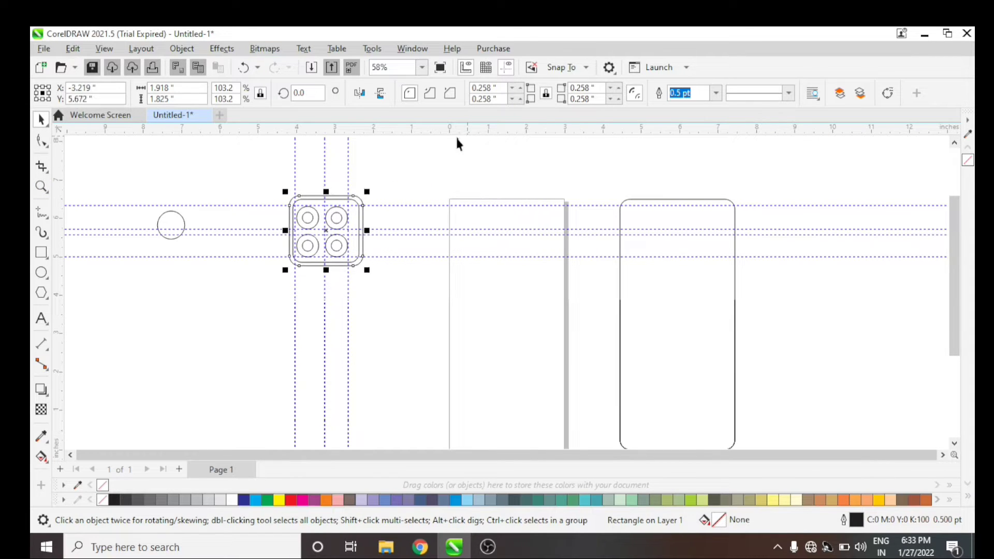
key("Down")
Add an outermost rounded square of about 2.31 × 2.2 inches as another enlarged copy, centred around the other two.
left_click(443, 328)
key("Tab")
key("ctrl+d")
mouse_move(377, 183)
left_mouse_down()
mouse_move(388, 171)
mouse_move(375, 185)
left_mouse_up()
key("Down")
key("Down")
key("Down")
key("Down")
key("Down")
key("Down")
key("Down")
key("Down")
key("Down")
key("Down")
key("Down")
key("Down")
key("Down")
key("Down")
key("Down")
key("Down")
key("Down")
key("Down")
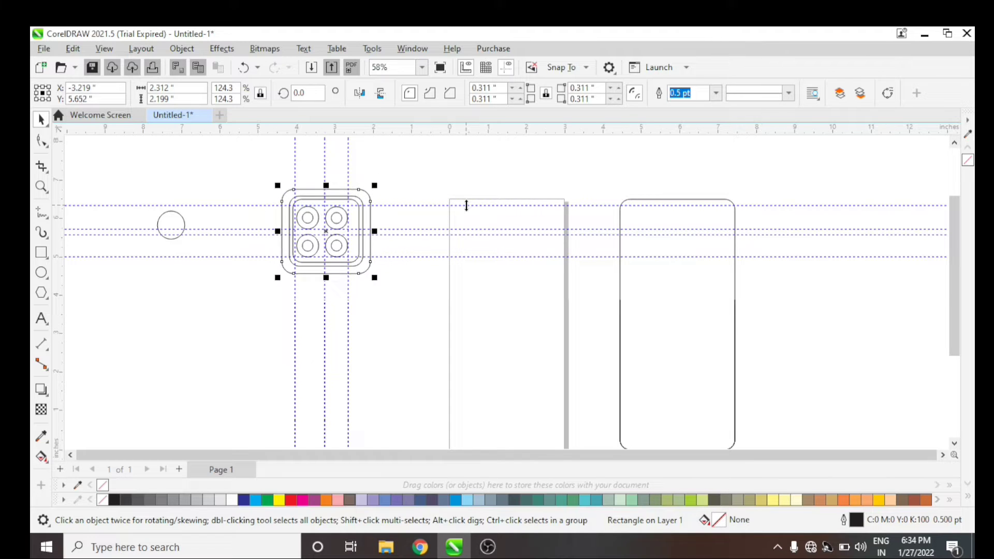
key("Down")
key("Left")
left_click(391, 174)
left_click(369, 194)
left_click_drag(375, 185, 374, 184)
left_click(456, 170)
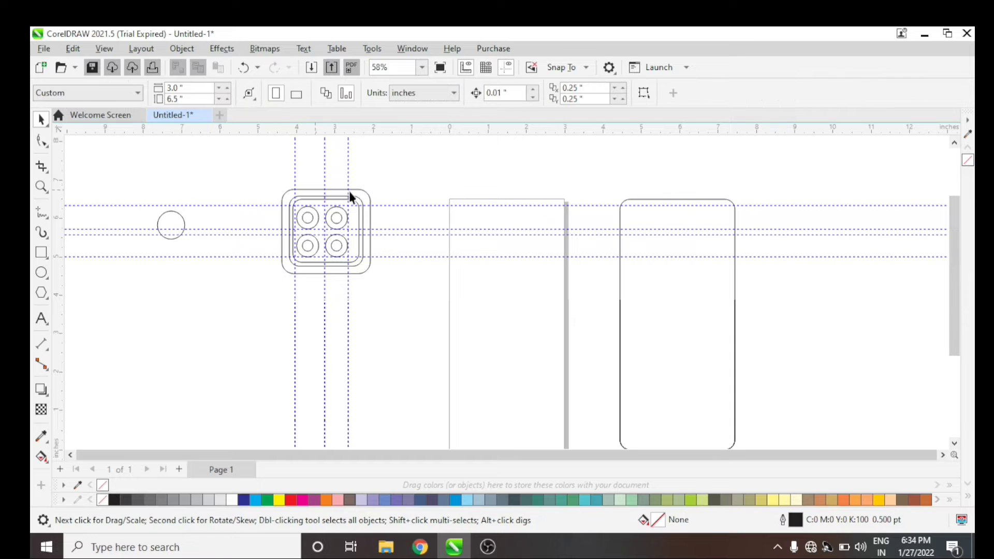
left_click(349, 190)
left_click(232, 500)
left_click(255, 499)
left_click(348, 264)
key("ctrl+z")
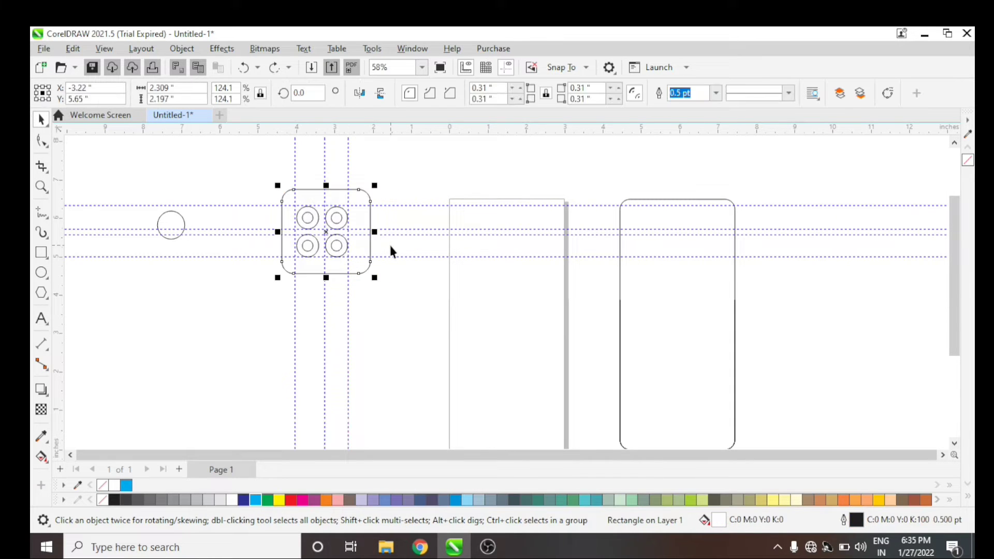
key("ctrl+z")
left_click(408, 176)
left_click(363, 217)
right_click(514, 500)
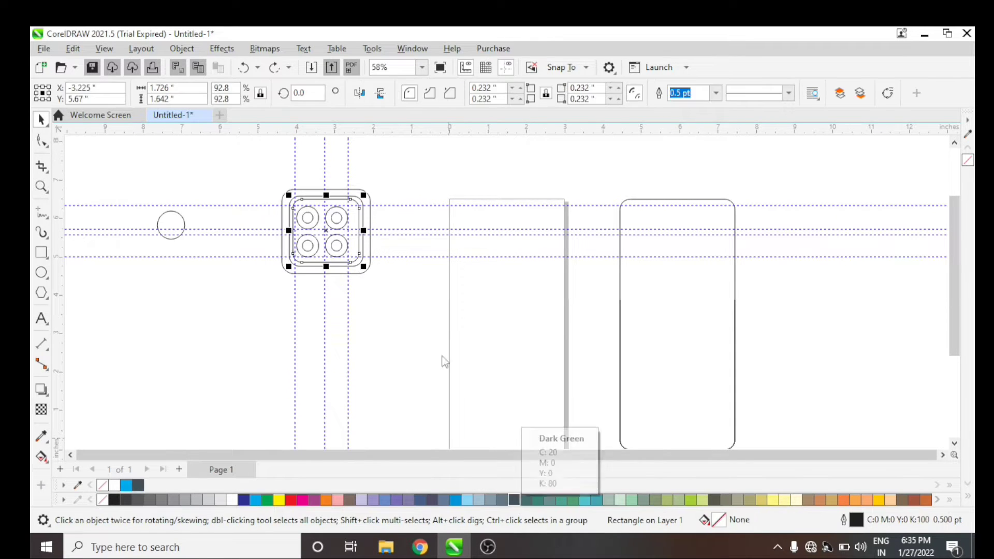
left_click(444, 362)
left_click(308, 221)
left_click(393, 414)
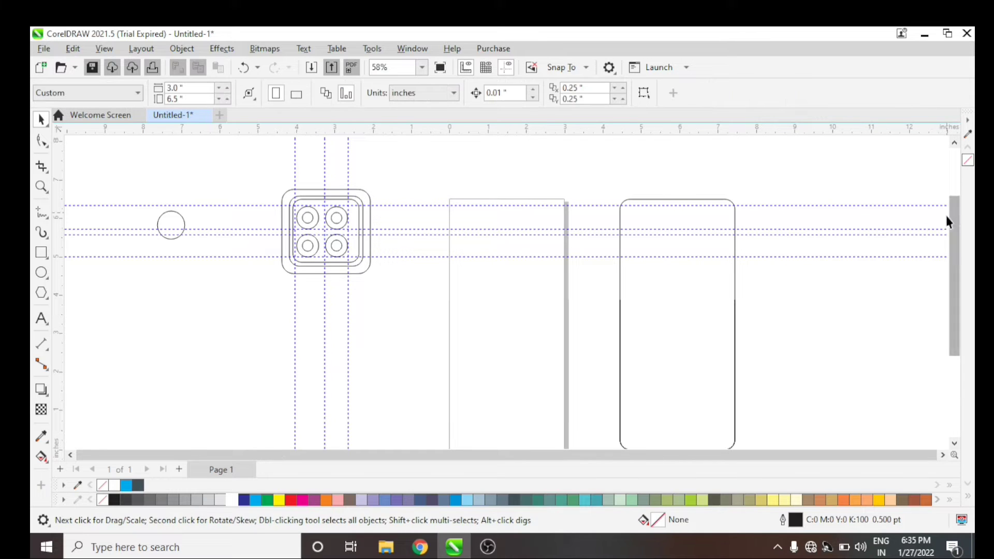
Fill the upper-right lens ring with 20% black behind its inner circle, and fill the inner circle with a darker grey.
left_click(345, 215)
left_click(209, 500)
right_click(341, 225)
mouse_move(478, 238)
left_click(538, 253)
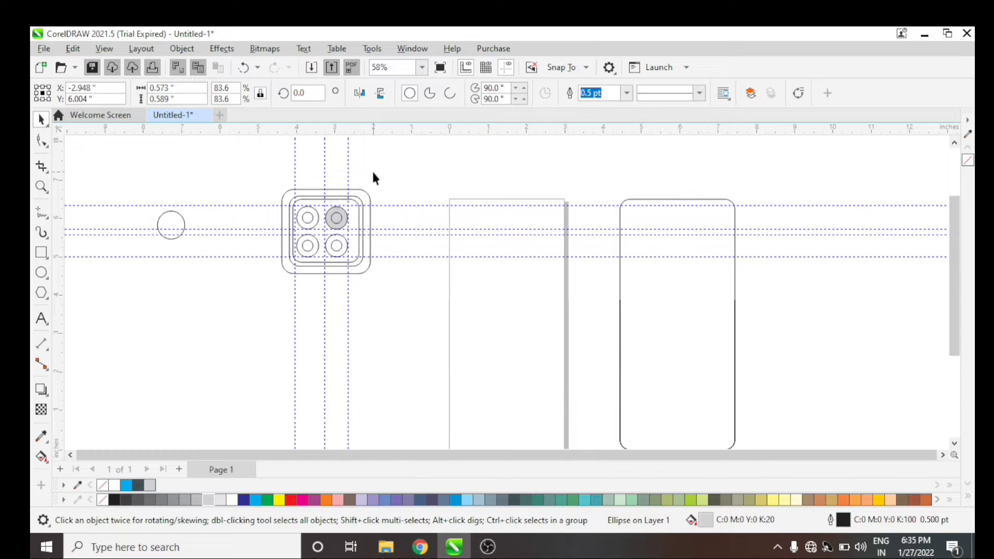
left_click(341, 213)
left_click(342, 224)
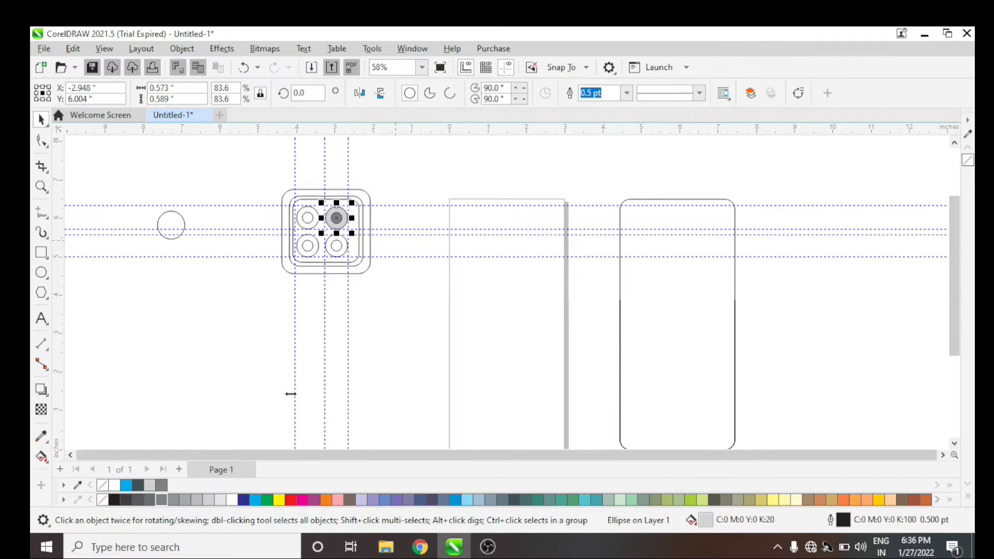
Colour the upper-left lens to match, with a 20% black ring behind a darker grey inner circle.
left_click(310, 228)
left_click(149, 485)
right_click(305, 221)
mouse_move(363, 233)
left_click(537, 287)
left_click(306, 217)
left_click(162, 500)
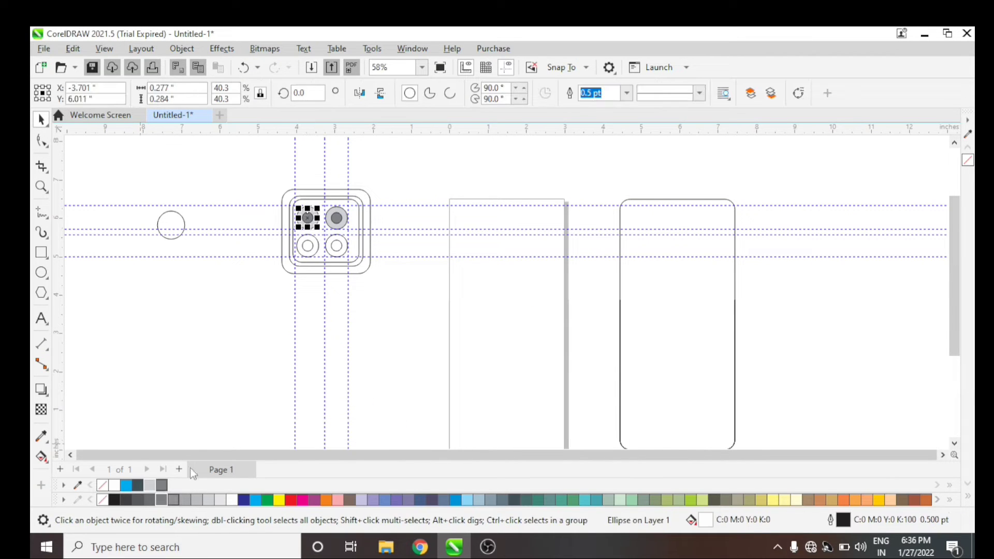
Give the lower-left lens the same 20% black ring, ordered behind its inner circle, and the same darker grey centre.
left_click(308, 252)
left_click(150, 485)
right_click(304, 246)
mouse_move(362, 234)
left_click(537, 286)
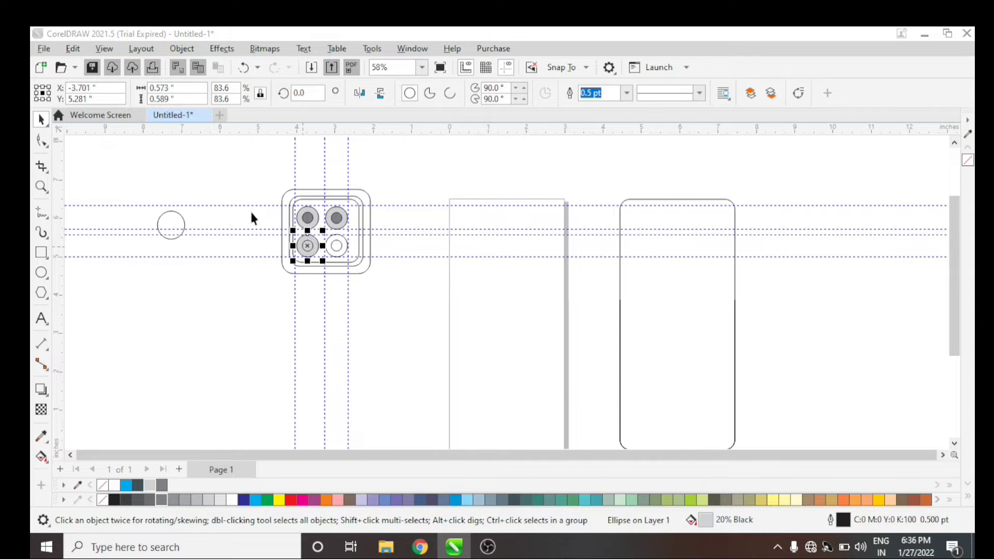
left_click(252, 214)
left_click(307, 246)
left_click(163, 490)
Fill the lower-right lens ring with 20% black, order it behind its inner circle and fill that circle darker grey.
left_click(344, 246)
left_click(347, 247)
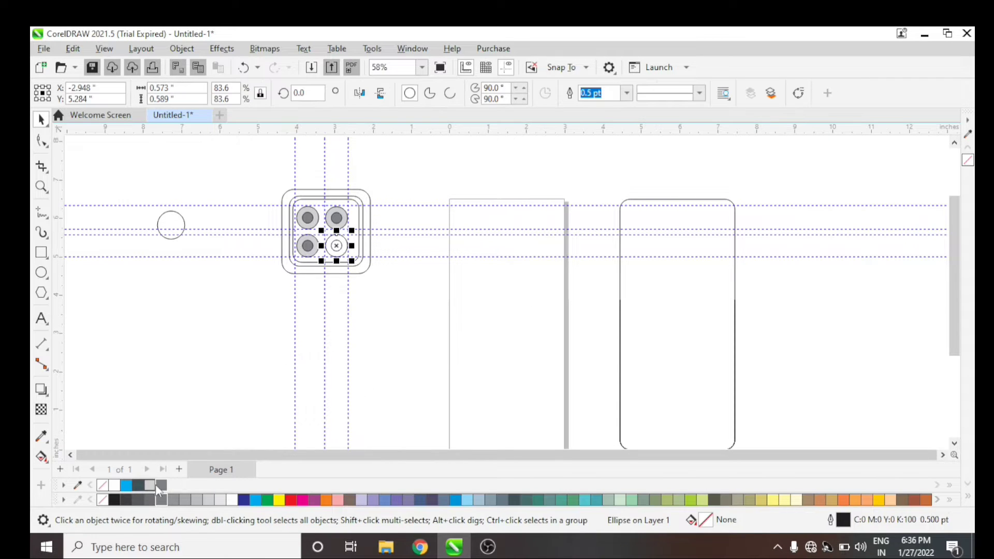
right_click(337, 248)
mouse_move(363, 234)
left_click(537, 287)
left_click(398, 243)
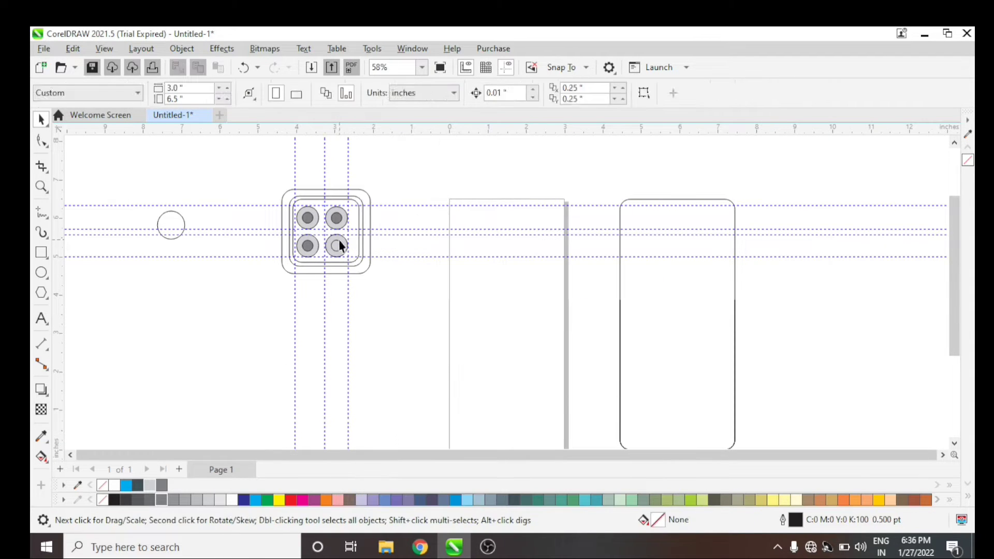
left_click(337, 244)
left_click(162, 485)
Fill the middle rounded square with 70% black and order it behind the lenses and the innermost square.
left_click(407, 170)
left_click(360, 207)
left_click(198, 500)
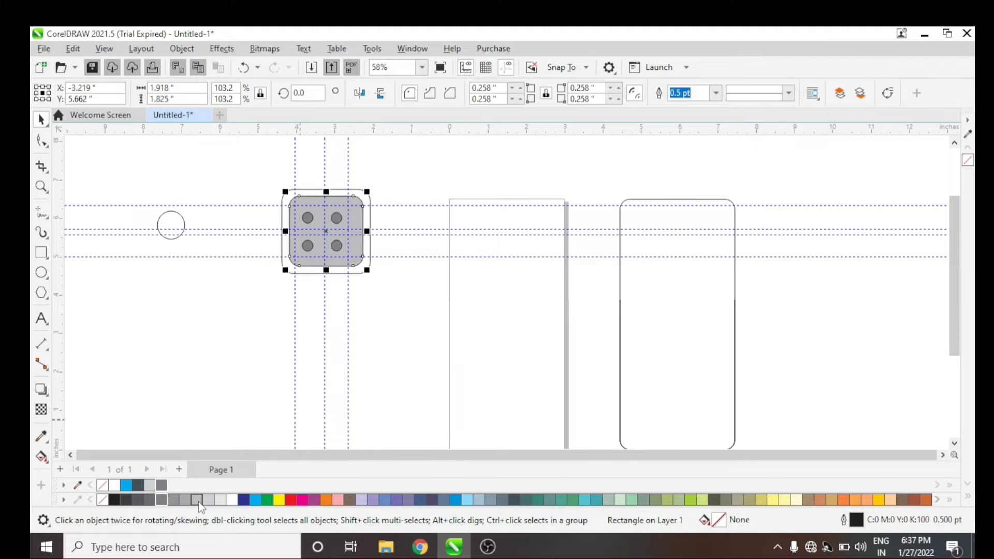
left_click(221, 500)
left_click(185, 499)
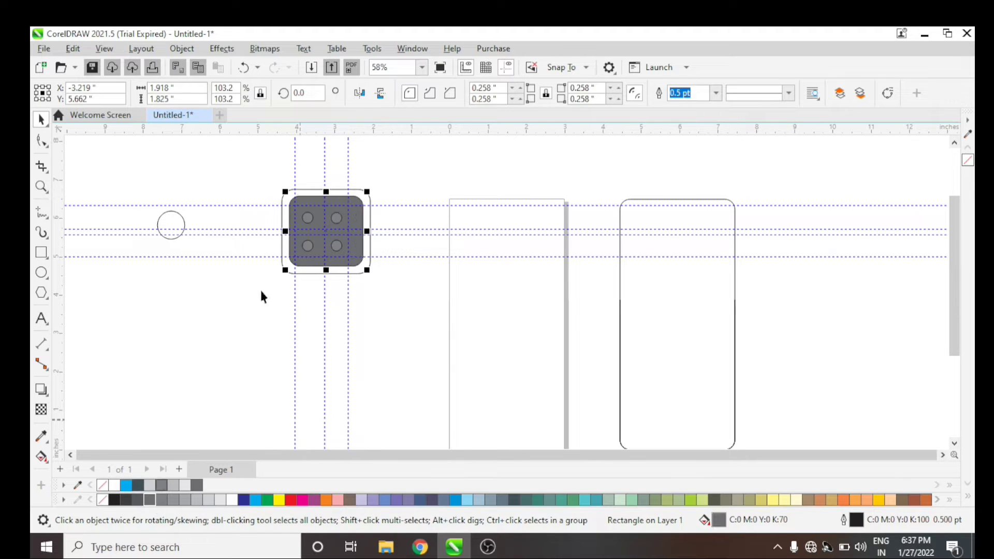
right_click(356, 207)
mouse_move(445, 234)
left_click(597, 302)
right_click(345, 212)
left_click(562, 288)
Shift the middle rounded square aside to the right, then fill the innermost square with 80% black and nudge it slightly left.
left_click(360, 200)
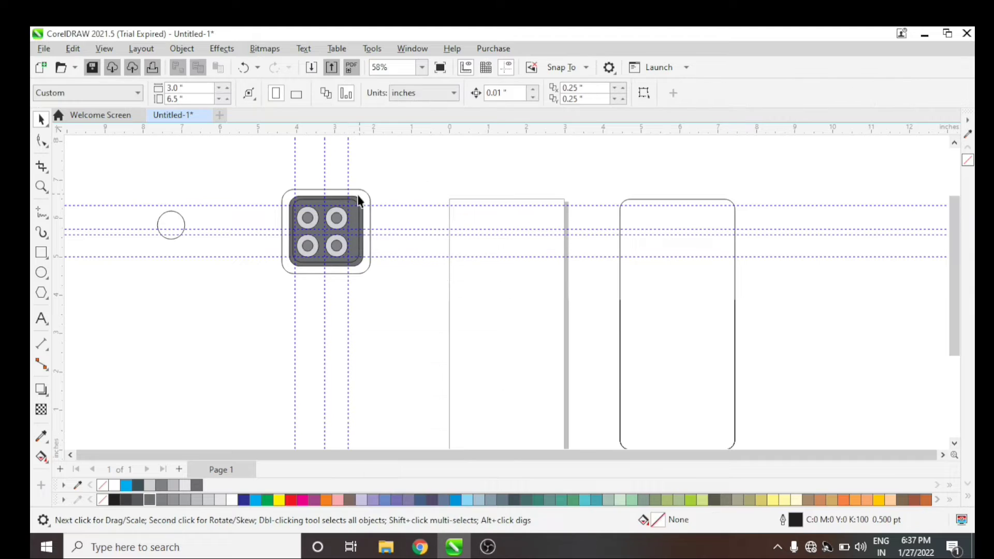
left_click_drag(354, 211, 383, 212)
left_click(305, 200)
left_click(137, 499)
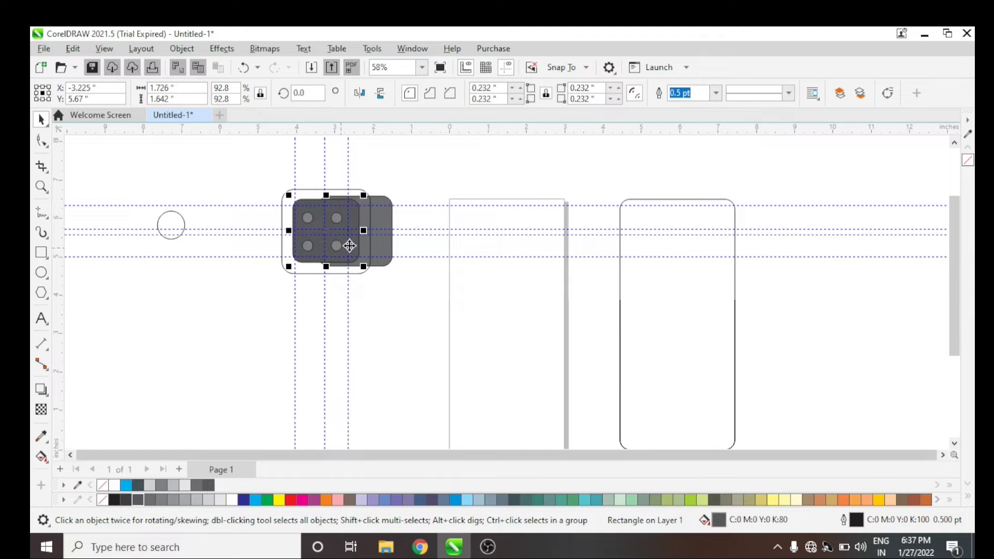
key("Left")
key("Left")
key("Right")
Move the middle rounded square back left until it is centred behind the innermost square.
left_click(381, 210)
key("Left")
key("Left")
key("Left")
key("Left")
key("Left")
key("Left")
key("Left")
key("Left")
key("Left")
key("Left")
key("Left")
key("Left")
key("Left")
key("Left")
key("Left")
key("Left")
key("Left")
key("Left")
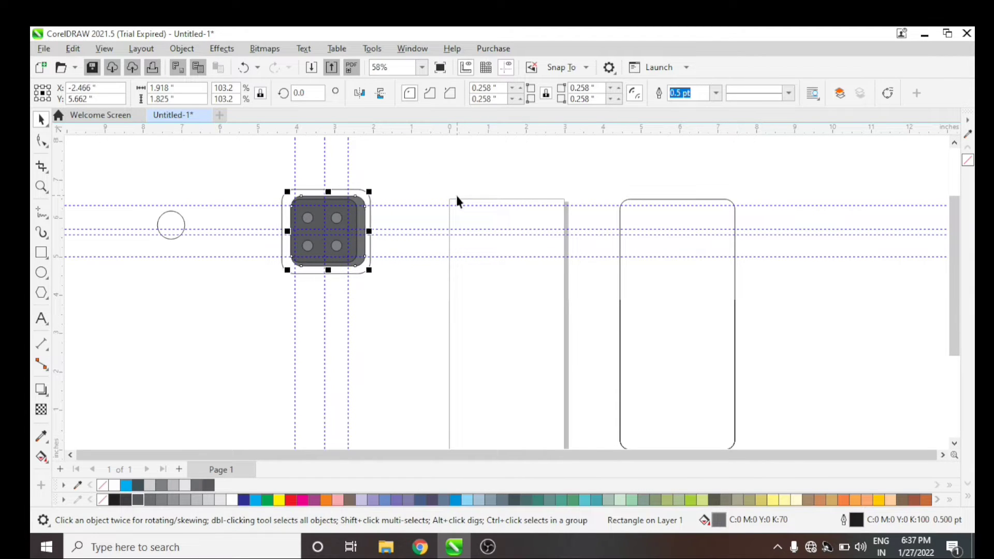
key("Left")
key("Left")
Apply a diagonal fountain fill to the middle rounded square, running from its upper-left to its lower-right corner.
left_click(114, 500)
left_click(126, 499)
key("g")
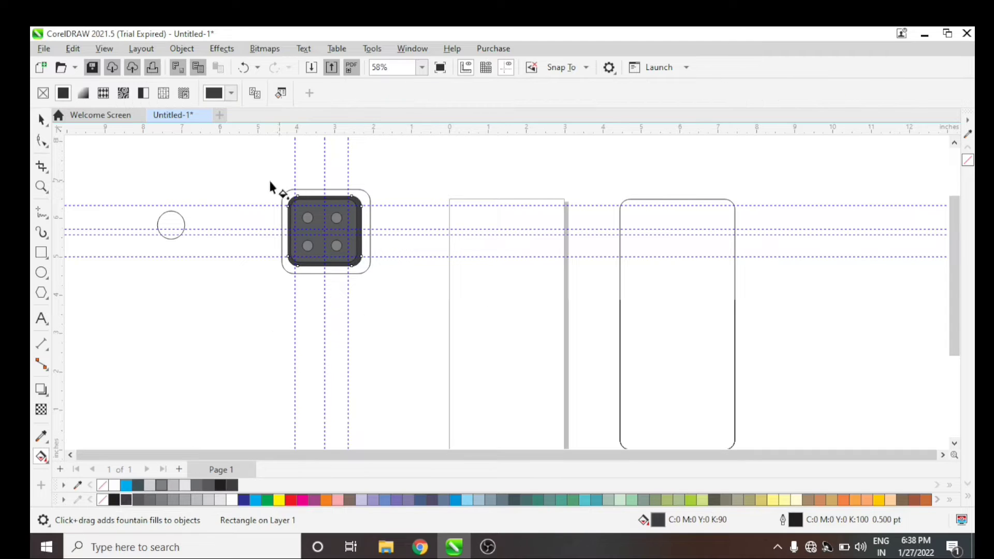
left_click_drag(294, 201, 365, 275)
key("space")
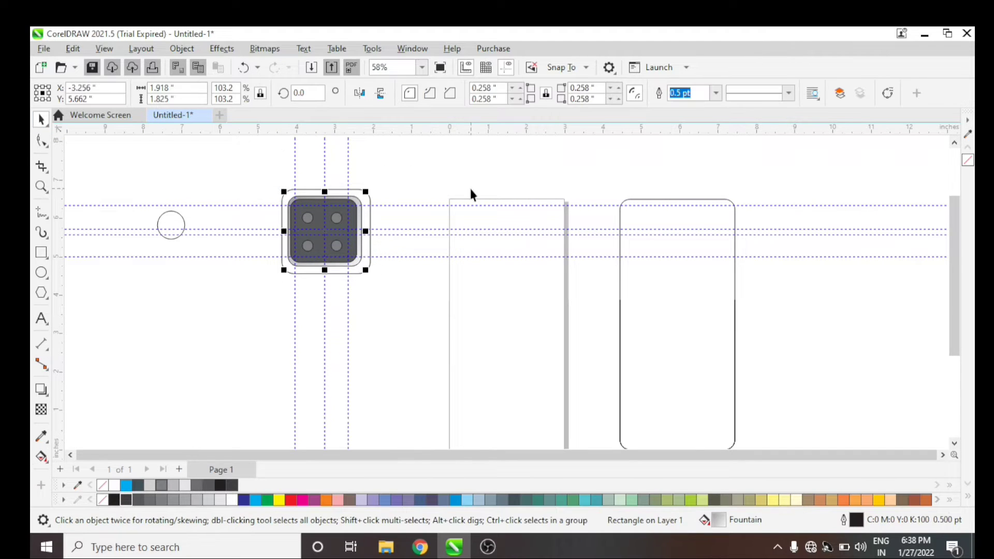
left_click(470, 189)
Fill the outermost rounded square with 10% black and order it behind the rest of the camera module.
left_click(333, 190)
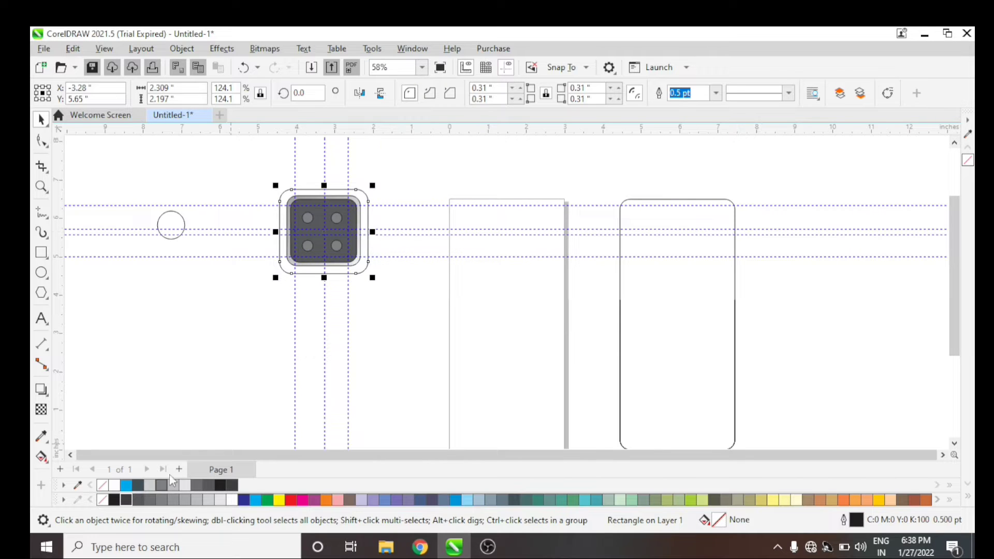
left_click(184, 485)
right_click(361, 233)
left_click(604, 295)
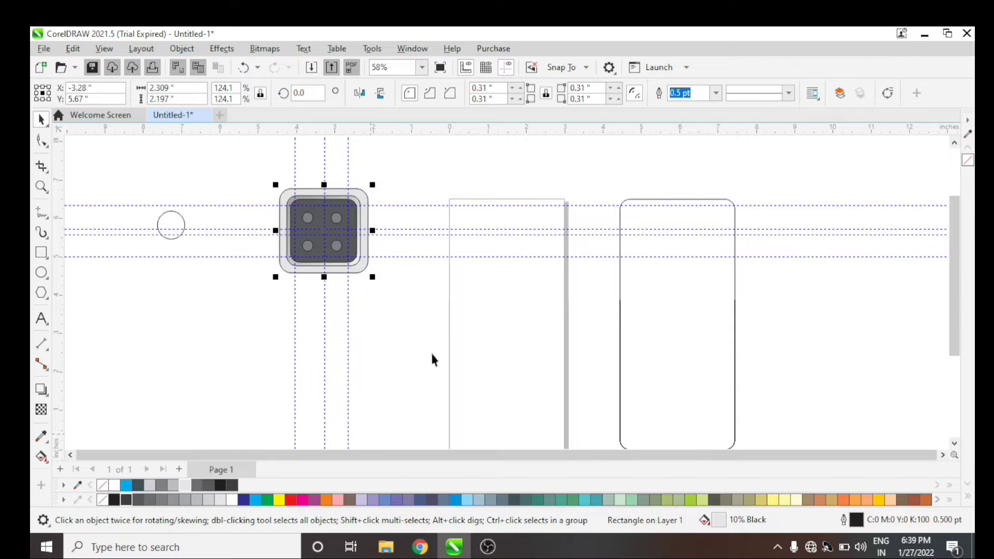
Group all the camera module objects, shrink the group slightly and place it below the spare circle.
left_click_drag(266, 168, 427, 311)
key("ctrl+g")
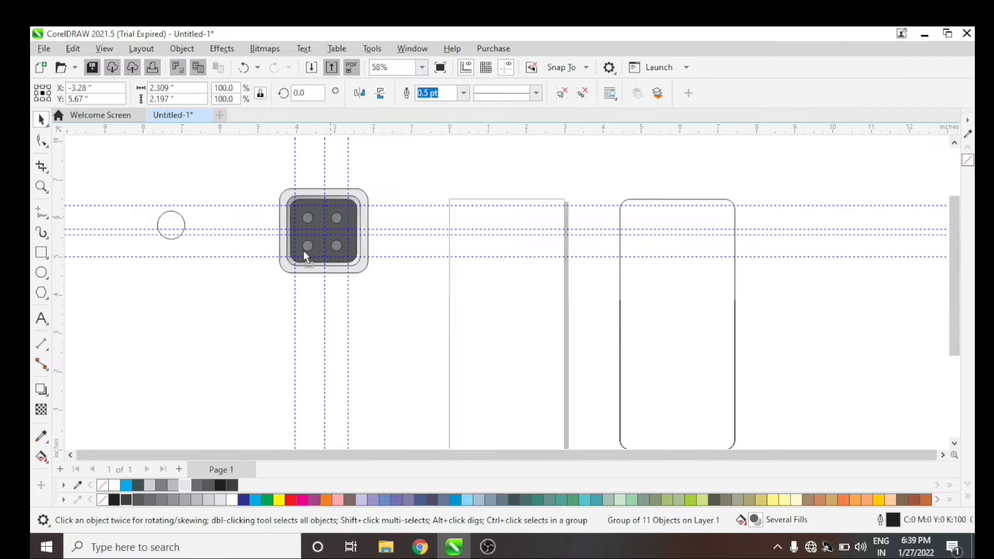
left_click_drag(303, 251, 171, 365)
left_click(257, 322)
Move the four horizontal guidelines up out of the way, above the page's upper edge.
left_click_drag(599, 206, 599, 186)
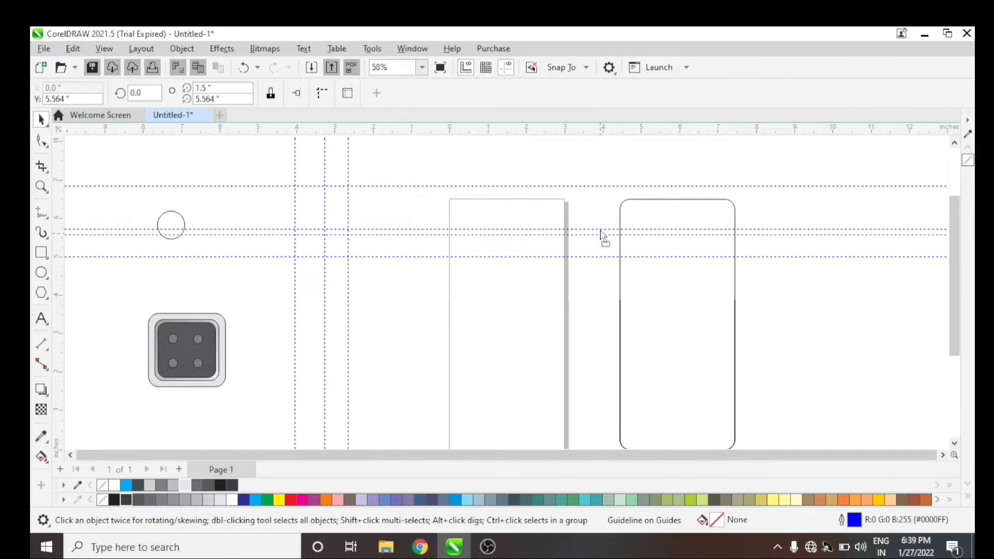
left_click_drag(599, 235, 599, 176)
left_click_drag(597, 229, 596, 170)
left_click_drag(594, 256, 594, 161)
Move the rounded phone body over the page and fill it with blue (C:100 M:100 Y:0 K:0).
left_click_drag(674, 199, 484, 310)
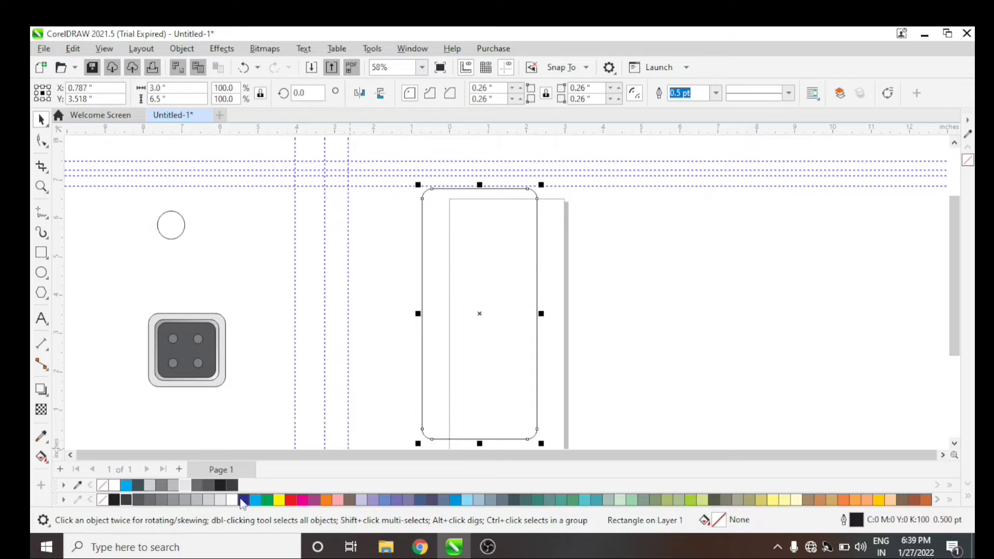
left_click(243, 499)
Add a drop shadow to the blue phone body, directed from its top edge down to its bottom edge.
left_click_drag(480, 190, 482, 443)
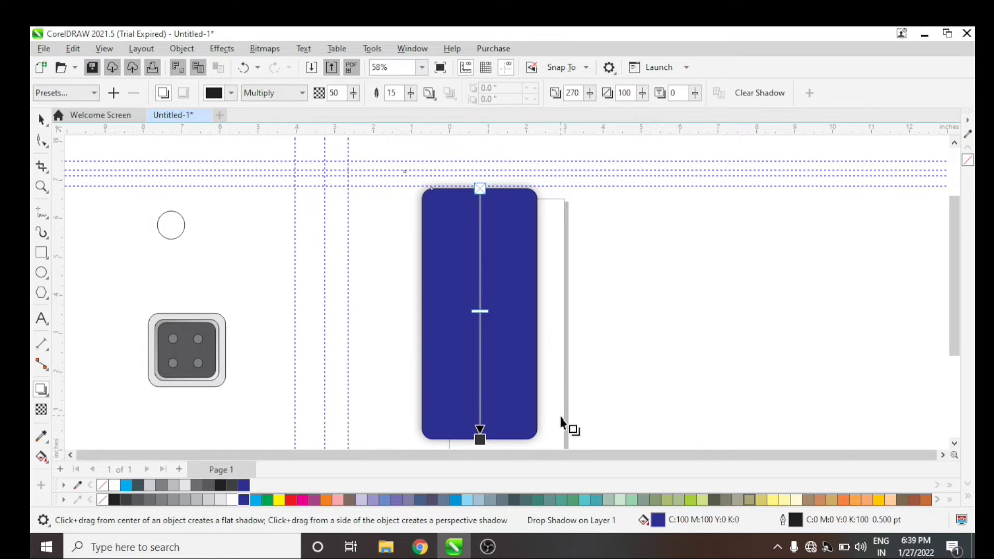
Strengthen the phone body's drop shadow to opacity 94 and move the body partly off the page's left edge.
scroll(473, 299, "down", 1)
left_click_drag(472, 298, 465, 397)
key("ctrl+z")
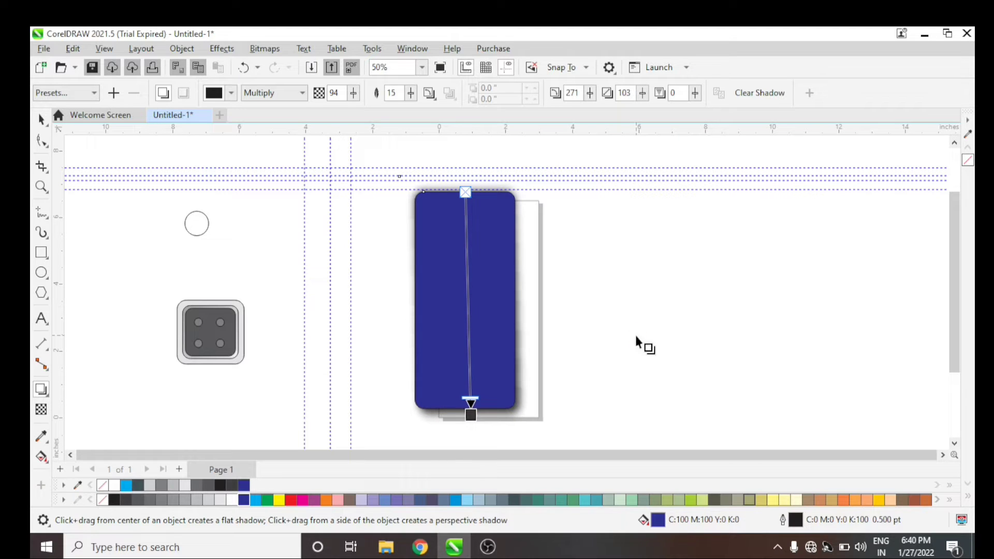
key("space")
key("ctrl+z")
Try a diagonal fountain fill from dark blue to cyan across the phone body.
key("g")
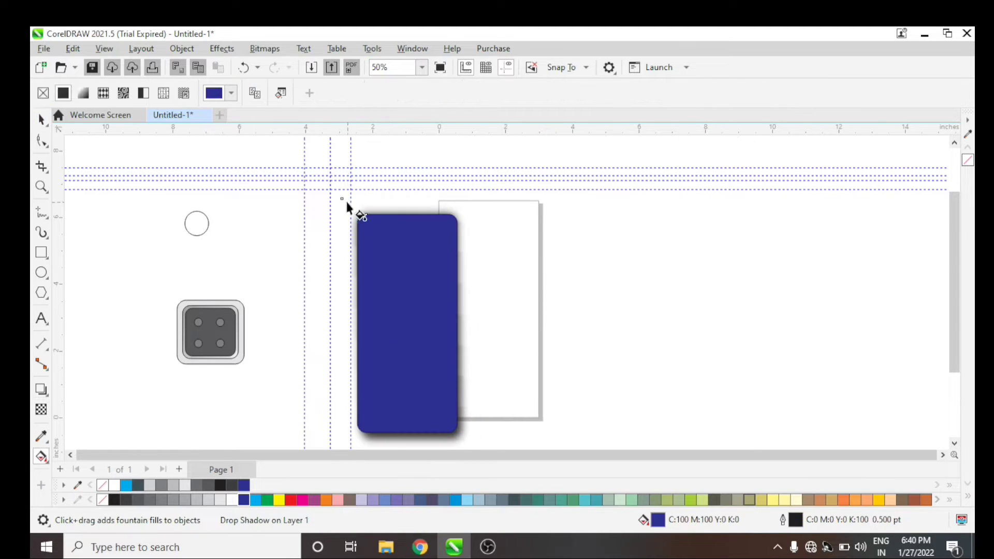
left_click_drag(345, 169, 469, 474)
scroll(448, 329, "down", 1)
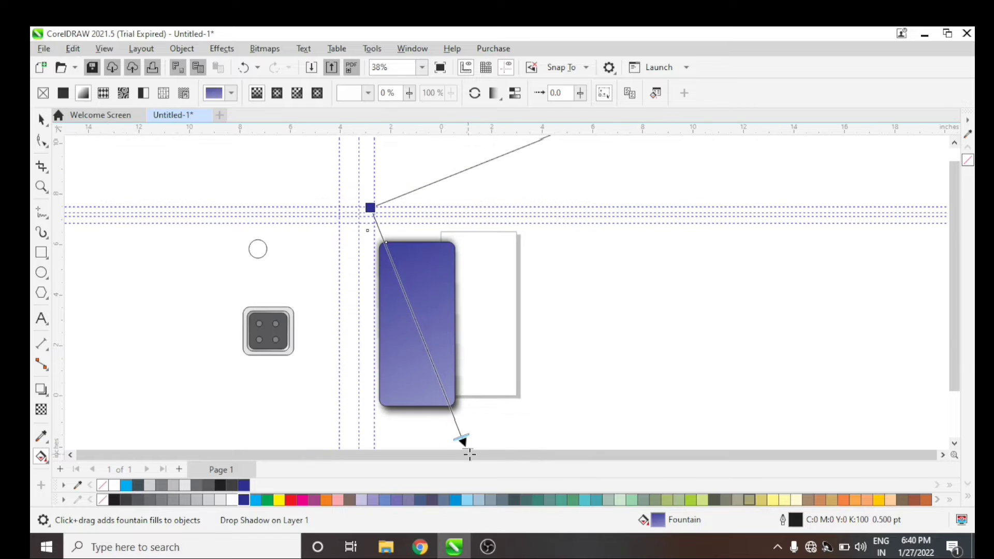
left_click(489, 393)
left_click_drag(539, 269, 589, 268)
left_click(620, 214)
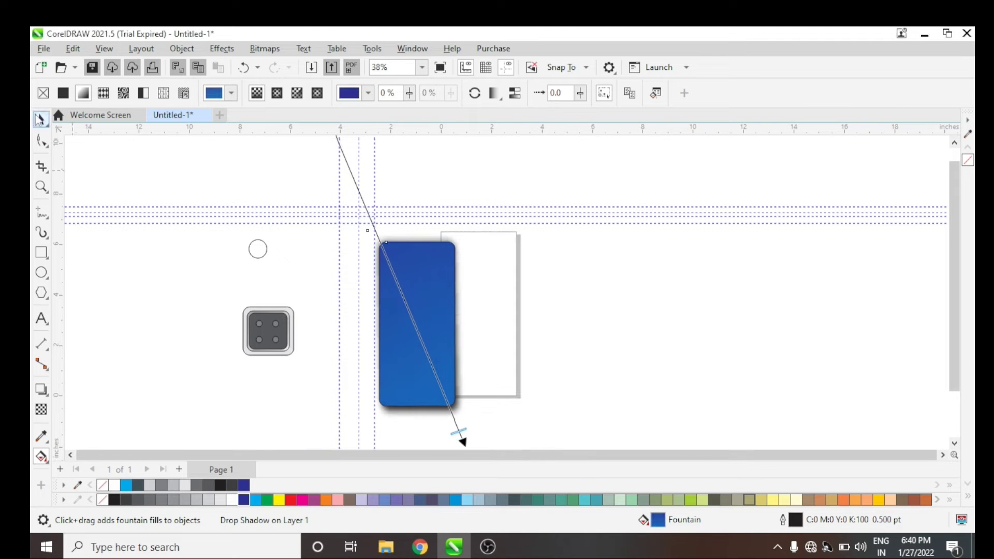
Try other fill types on the phone body, including a blue-and-cyan elliptical fountain fill.
left_click(103, 92)
left_click(62, 93)
left_click(83, 93)
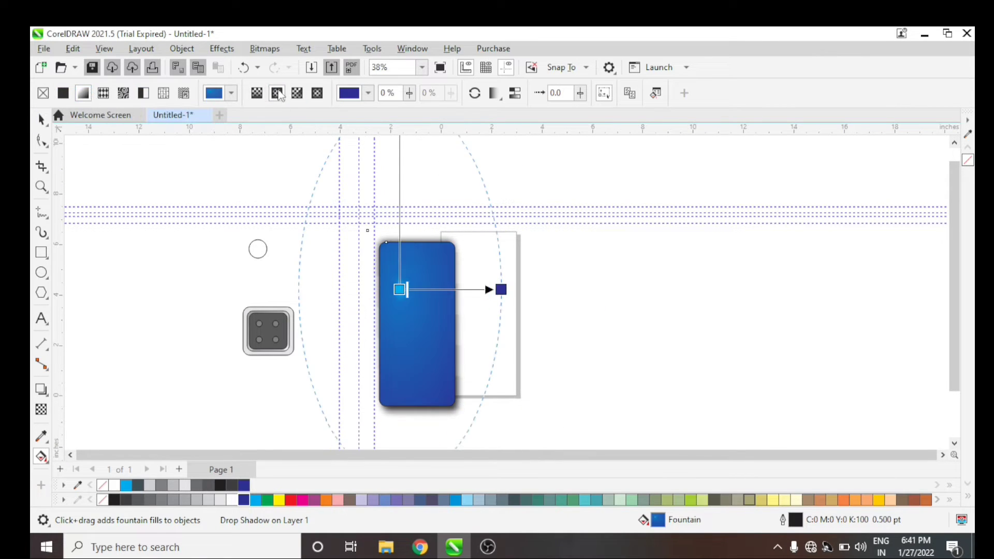
Try a preset fountain fill from the Texture category on the phone body and undo back to the solid blue.
left_click(231, 93)
left_click(248, 140)
left_click(259, 143)
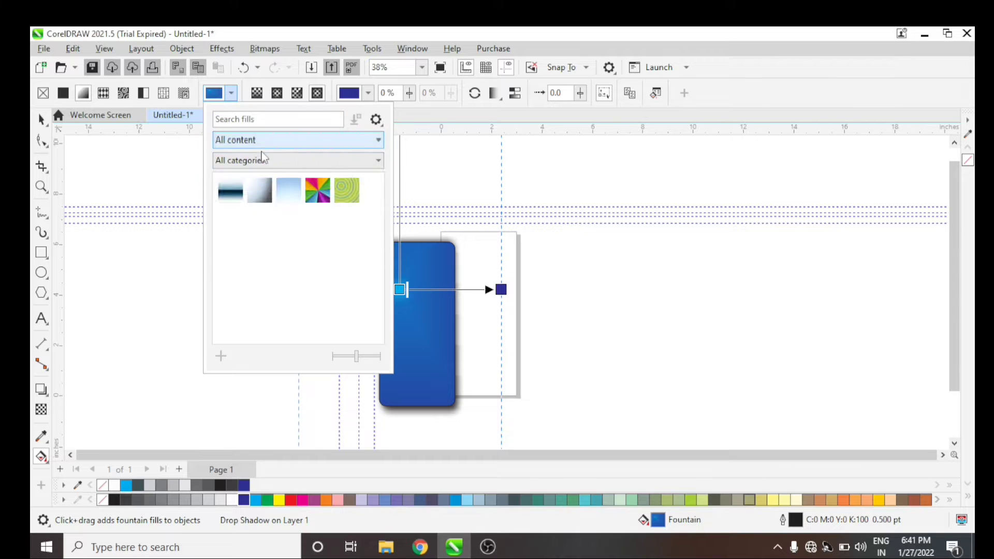
left_click(261, 159)
left_click(274, 238)
left_click(232, 195)
left_click(378, 160)
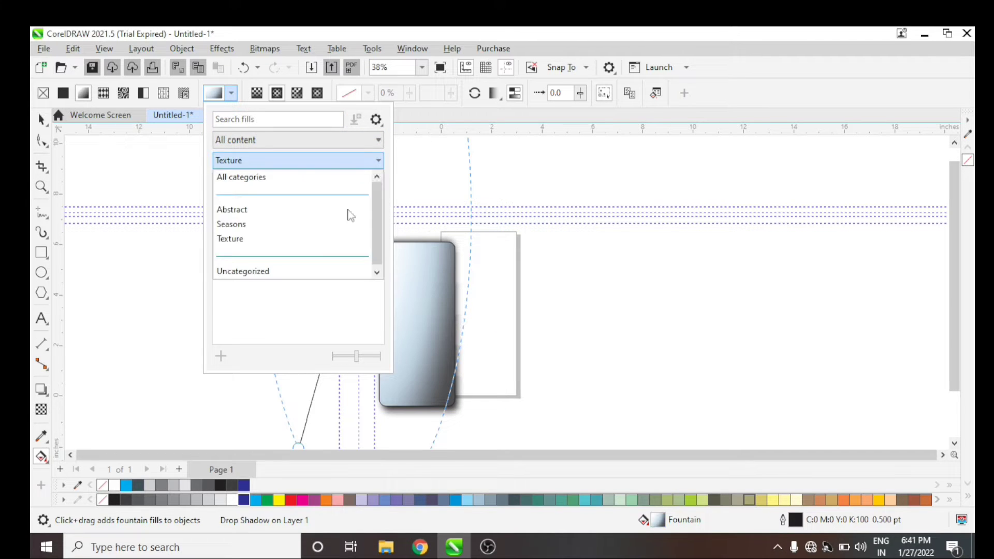
left_click(238, 238)
left_click_drag(356, 356, 381, 357)
left_click(178, 188)
key("ctrl+z")
key("ctrl+z")
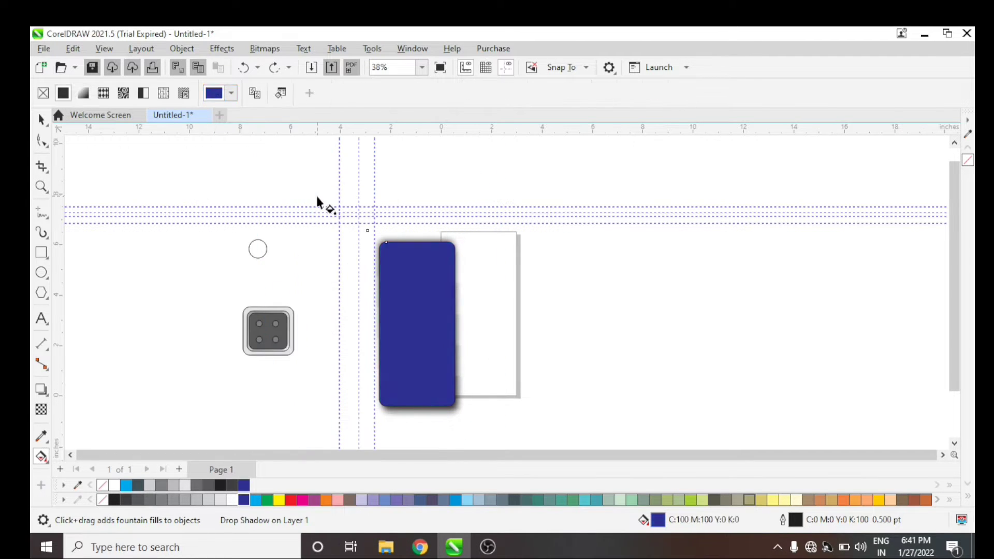
Try texture, two-color pattern, bitmap pattern and fountain fills on the phone body, returning to a uniform fill.
key("ctrl+shift+z")
scroll(401, 248, "down", 1)
left_click(163, 93)
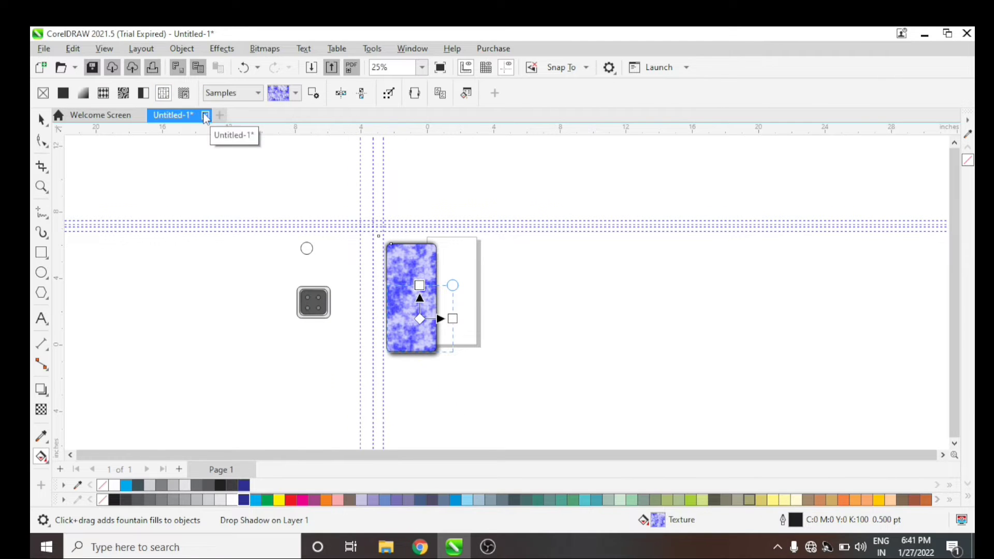
left_click(144, 93)
left_click(123, 93)
left_click(83, 93)
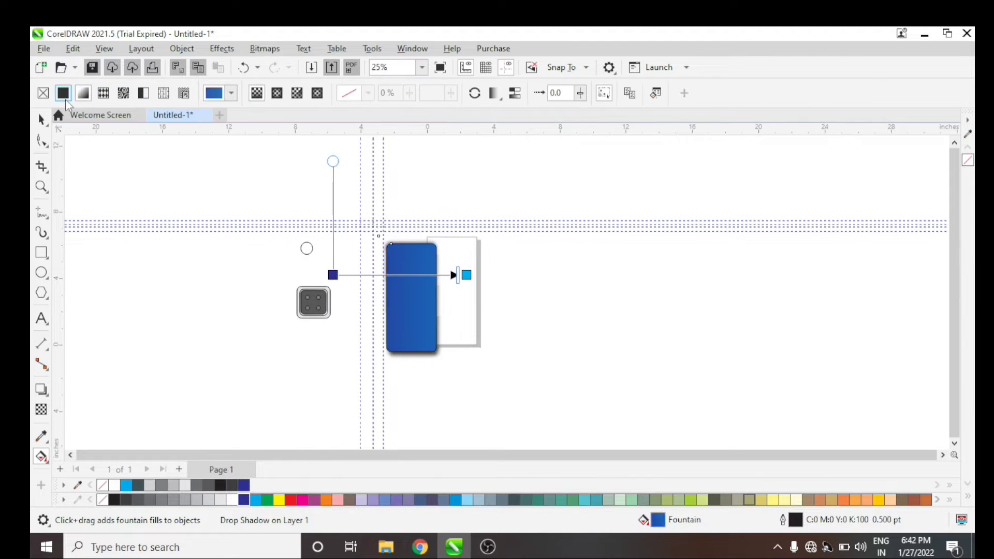
left_click(63, 93)
Apply a diagonal linear fountain fill from blue to white across the phone body, with 16% transparency on the blue node.
left_click_drag(386, 212, 385, 189)
scroll(449, 398, "down", 2)
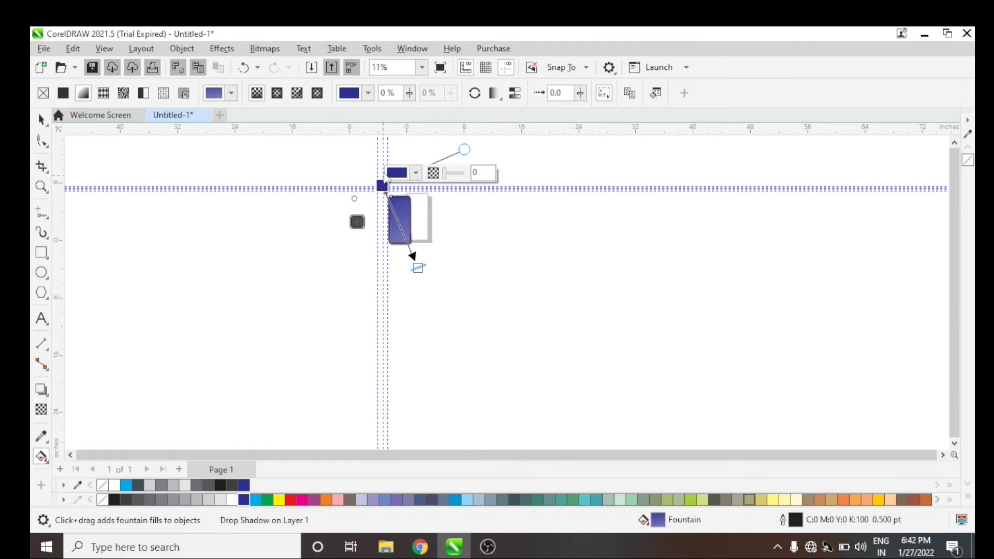
scroll(411, 171, "up", 1)
left_click(294, 94)
left_click(317, 93)
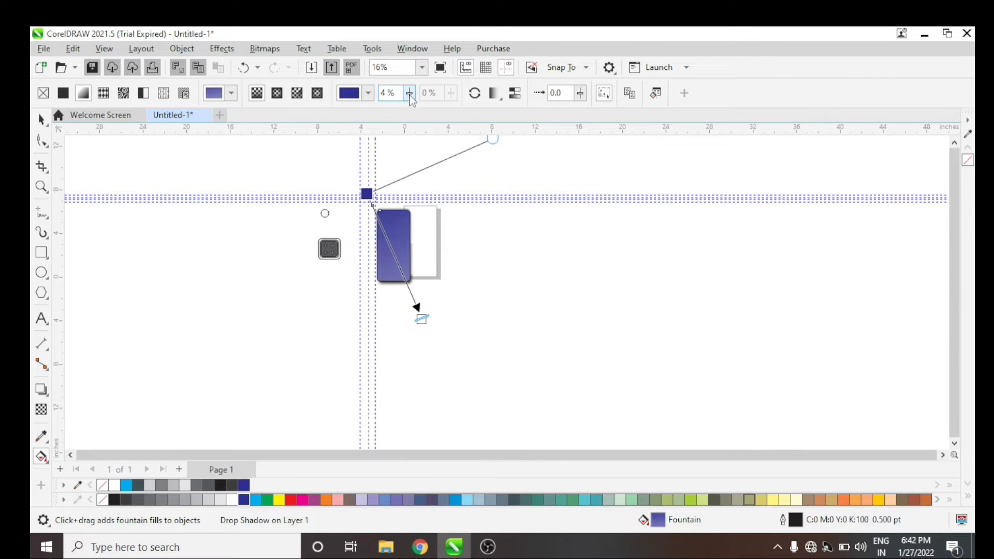
left_click(410, 94)
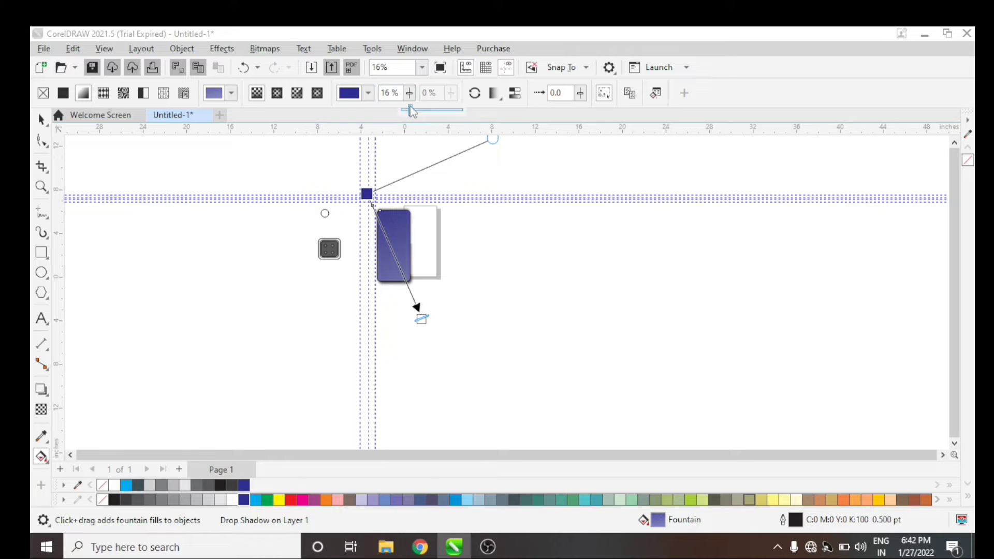
left_click(500, 98)
Move the camera module group onto the phone body's top-left corner and shrink it to about 1.197 × 1.139 in.
key("space")
scroll(381, 272, "up", 2)
left_click_drag(296, 216, 416, 161)
left_click_drag(423, 196, 404, 178)
scroll(382, 150, "up", 4)
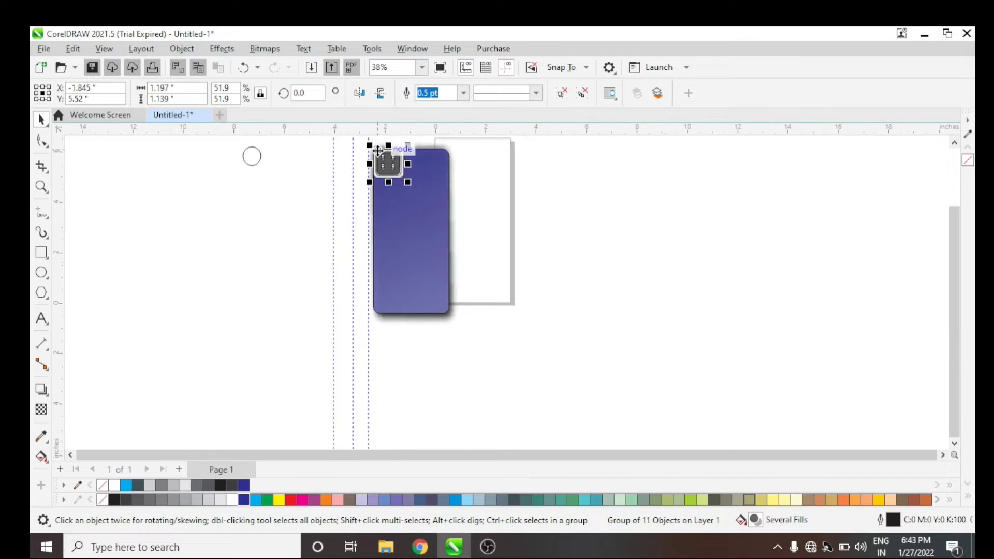
Nudge the camera module right and down until it sits fully inside the phone body's top-left corner.
scroll(118, 168, "down", 2)
key("z")
left_click_drag(266, 144, 387, 386)
left_click(41, 119)
key("Right")
key("Right")
key("Right")
key("Right")
key("Right")
key("Right")
key("Right")
key("Right")
key("Down")
key("Down")
key("Down")
key("Down")
key("Down")
key("Down")
key("Down")
key("Down")
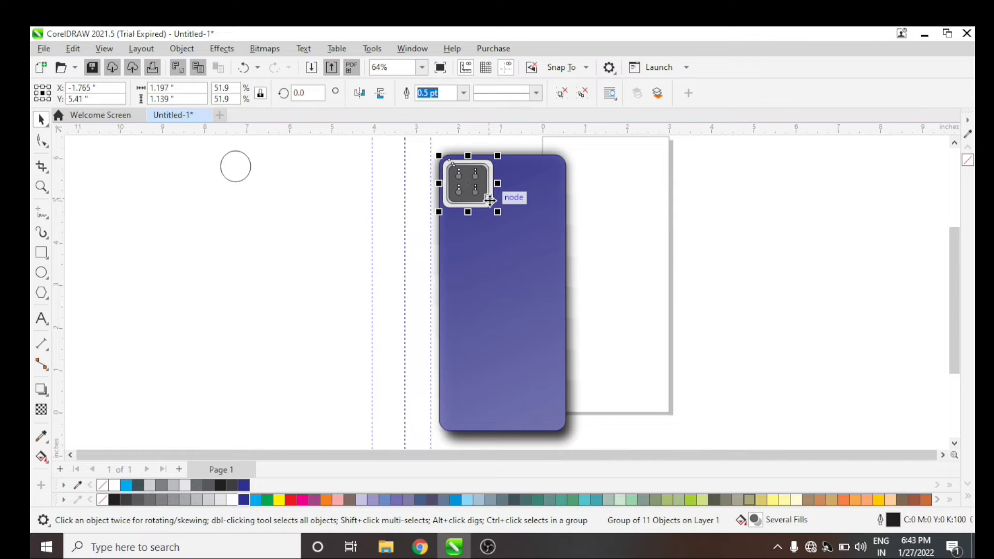
key("Down")
key("Down")
key("Down")
key("Down")
key("Down")
key("Down")
key("Down")
key("Right")
left_click(681, 214)
Draw a narrow rounded bar about 0.2 × 1.55 in, place it beside the camera module and fill it white.
key("F6")
left_click_drag(308, 166, 316, 232)
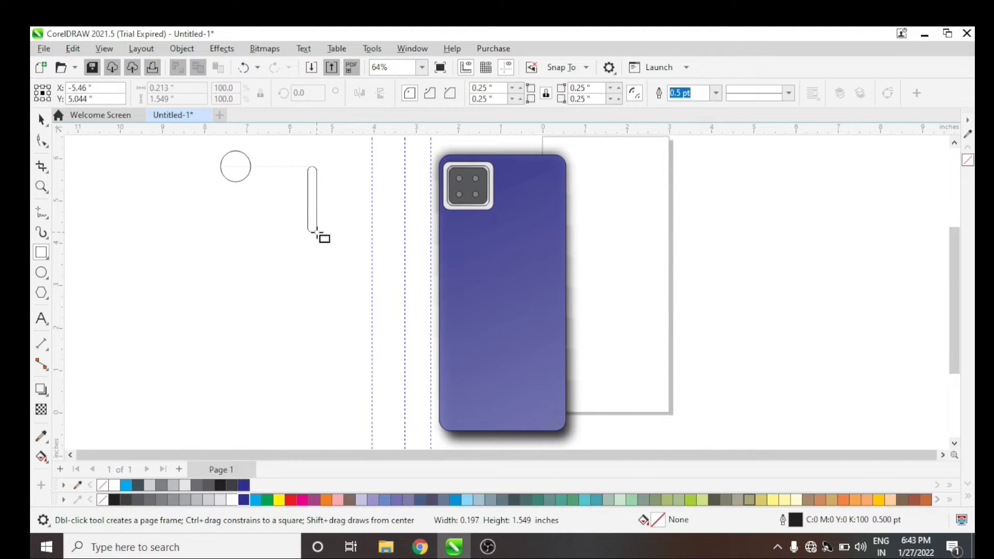
key("space")
left_click_drag(316, 192, 516, 185)
left_click(231, 500)
Shrink the white bar to about 0.134 × 0.851 in and position it close to the camera module's right side.
left_click_drag(516, 159, 505, 185)
left_click_drag(501, 163, 501, 171)
scroll(510, 181, "up", 3)
left_click(871, 261)
scroll(872, 262, "up", 2)
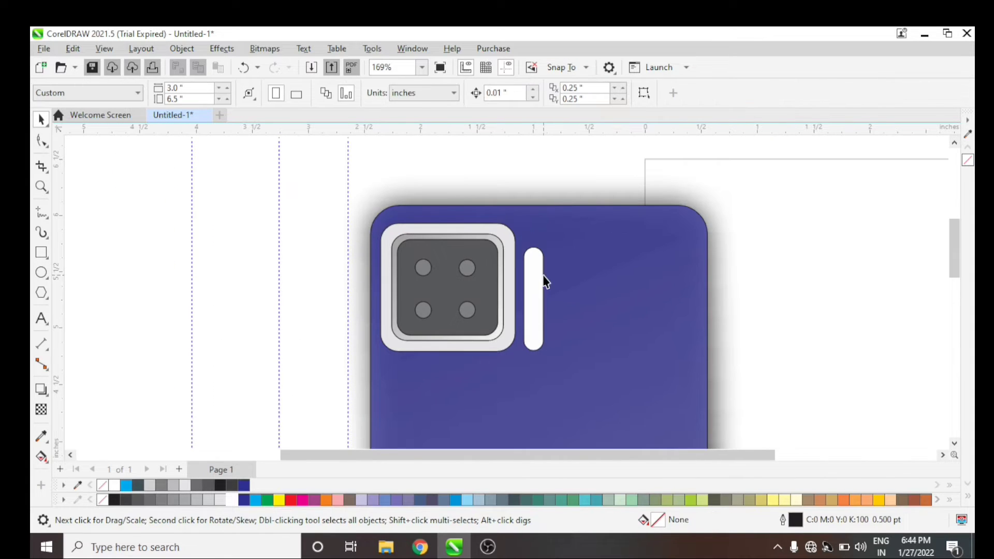
left_click(542, 282)
mouse_move(547, 297)
left_mouse_down()
mouse_move(535, 294)
mouse_move(545, 295)
left_mouse_up()
scroll(540, 258, "up", 1)
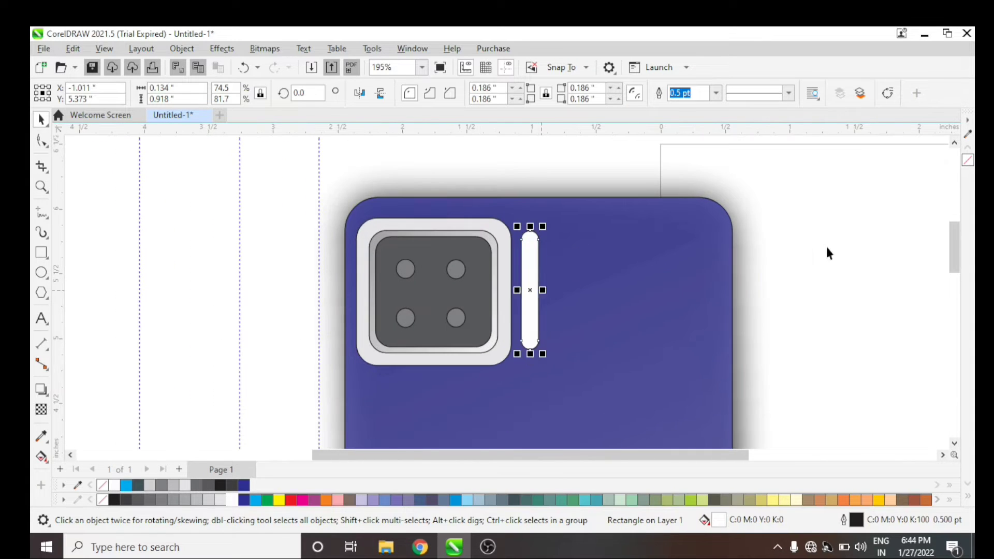
scroll(671, 279, "up", 1)
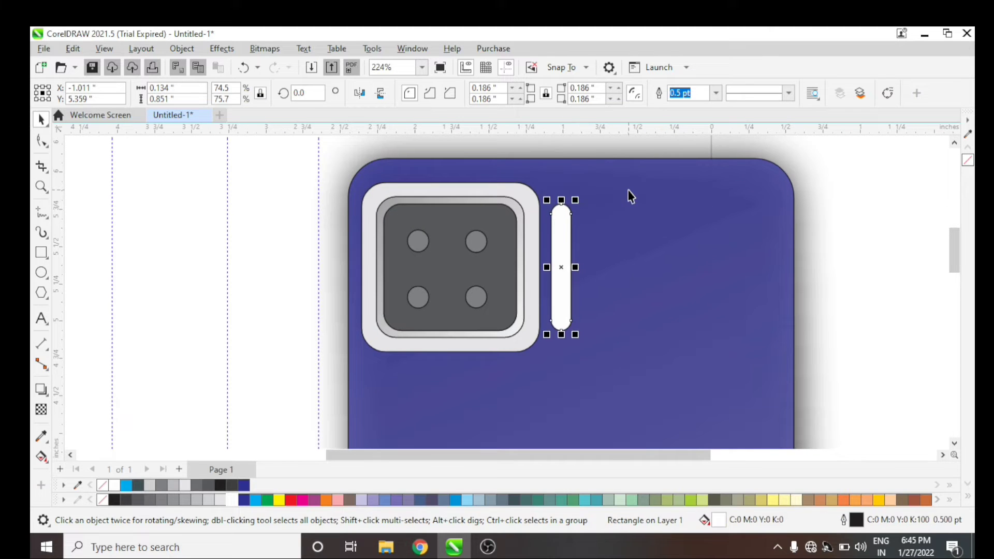
Draw a small circle filled with 10% Black and center it on the white bar, sized about 0.114 in.
left_click(42, 272)
left_click_drag(236, 236, 251, 250)
left_click(232, 500)
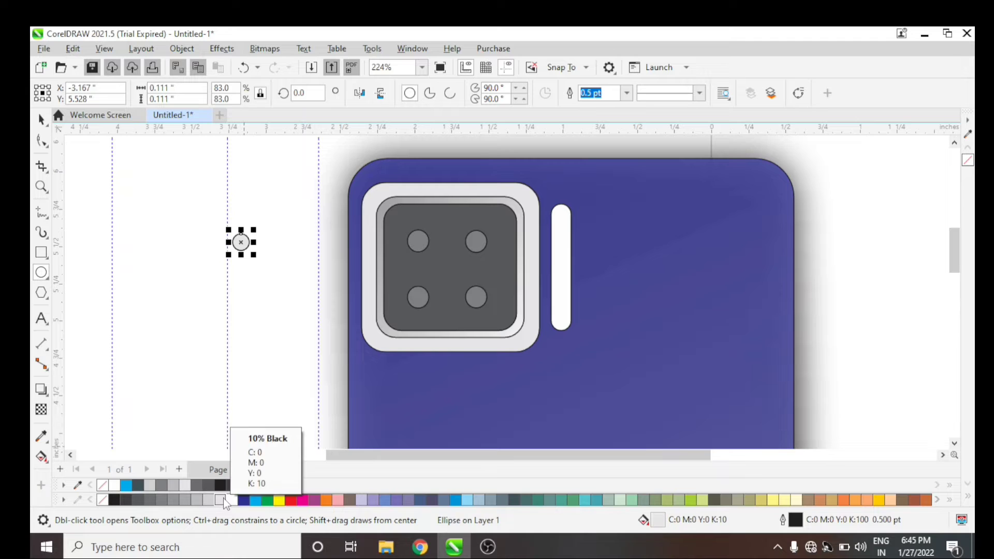
key("space")
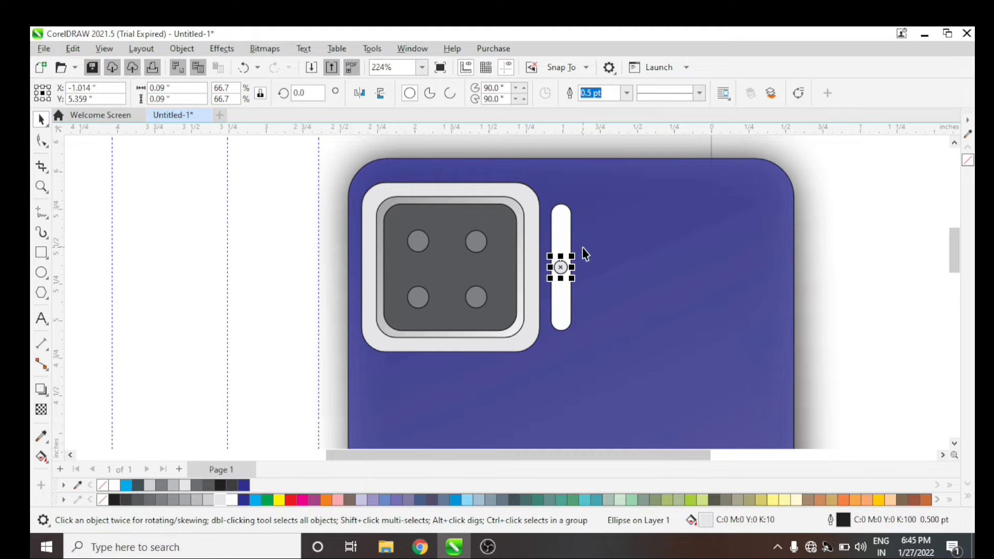
left_click_drag(569, 256, 574, 252)
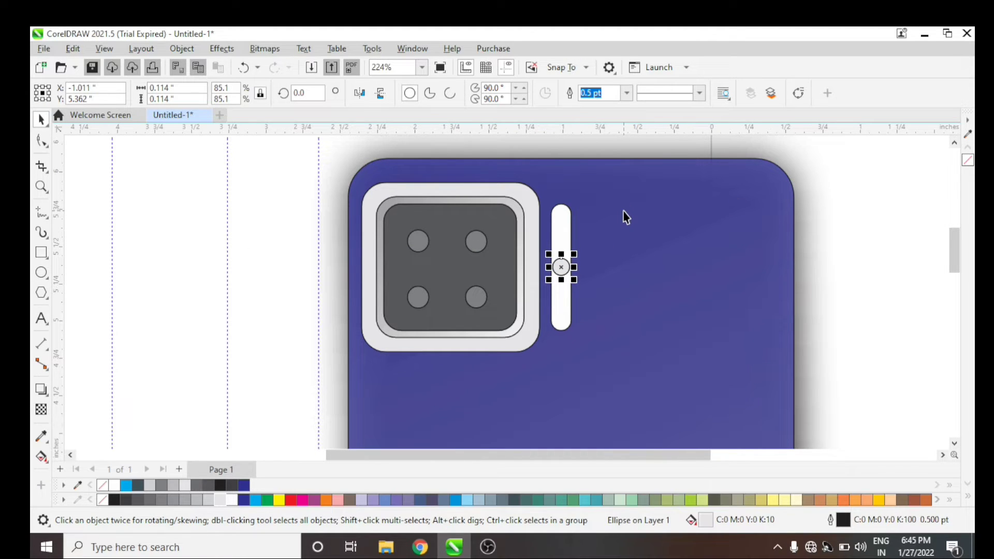
Ungroup the camera module and move its 11 objects off the phone body to the empty area on its left.
left_click_drag(326, 155, 467, 360)
key("ctrl+z")
scroll(291, 212, "down", 4)
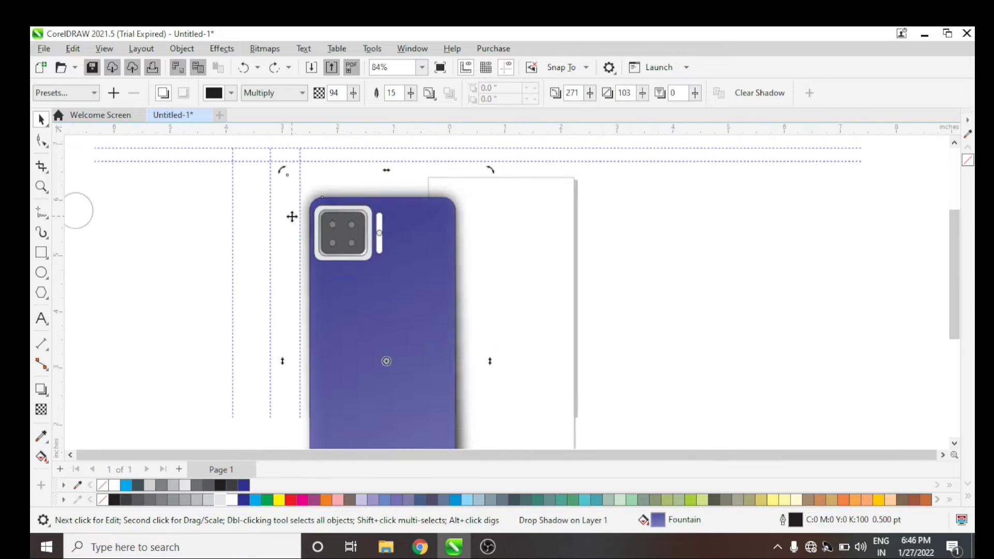
left_click(310, 233)
scroll(310, 233, "up", 2)
key("ctrl+u")
left_click(357, 204)
left_click_drag(395, 173, 160, 281)
key("ctrl+z")
key("ctrl+z")
Send the dark grey (K:80) rounded square of the camera module behind the lens rings and the gradient plate.
left_click(104, 48)
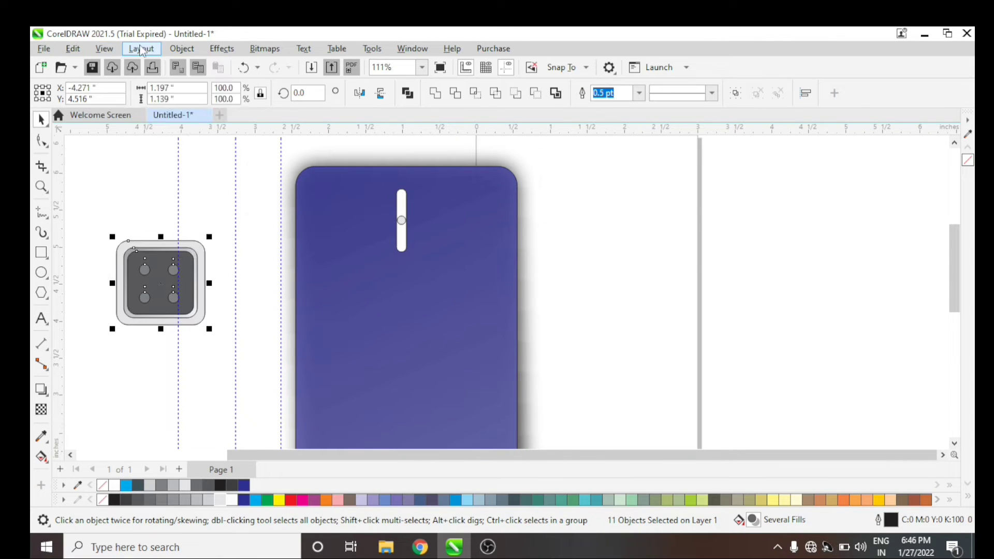
mouse_move(181, 48)
mouse_move(346, 263)
left_click(173, 270)
scroll(172, 271, "up", 4)
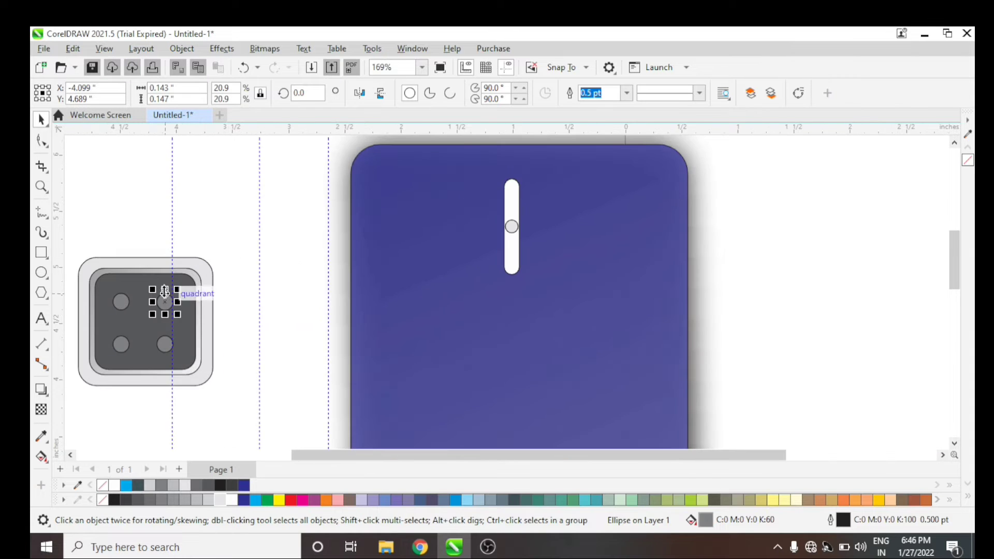
right_click(208, 280)
mouse_move(290, 233)
left_click(429, 287)
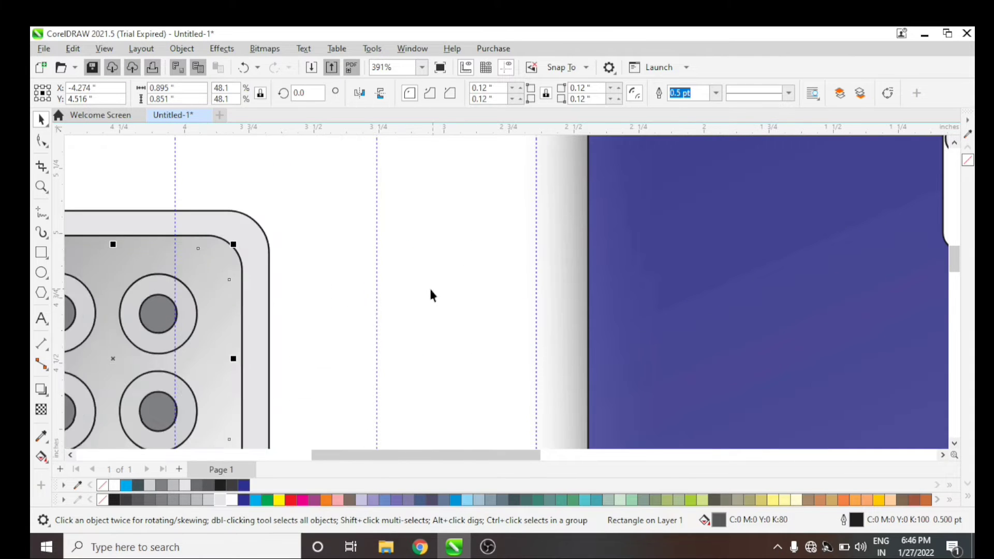
Move the four lenses with their rings out to the left of the camera module and pull its plates apart.
scroll(289, 264, "down", 4)
left_click(269, 269)
left_click_drag(183, 247, 218, 282)
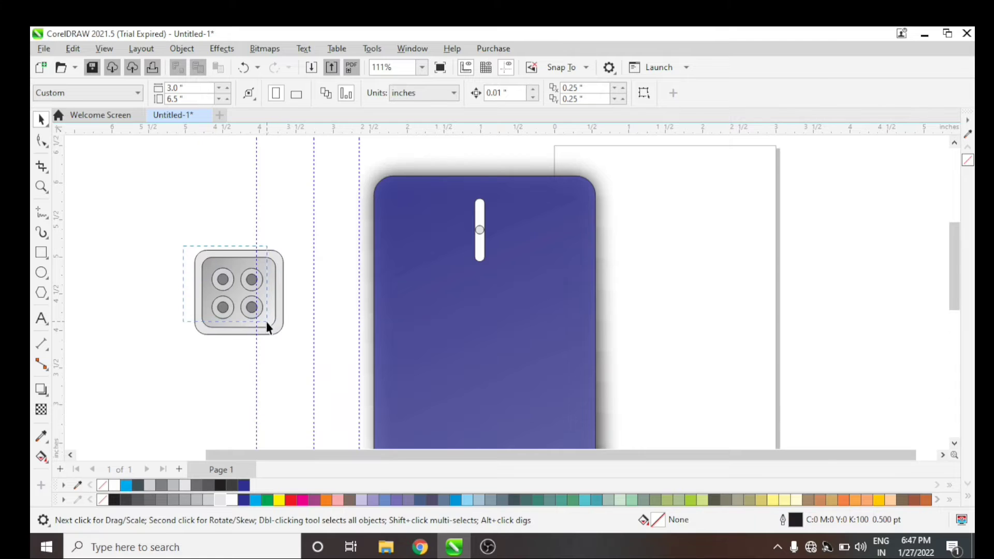
left_click_drag(266, 321, 267, 322)
left_click(237, 293)
left_click_drag(237, 293, 270, 239)
left_click_drag(225, 299, 224, 332)
left_click_drag(215, 273, 267, 350)
Restack the camera plates, with the gradient square on the light outer plate and the dark grey square on top.
right_click(192, 314)
left_click_drag(272, 203, 240, 283)
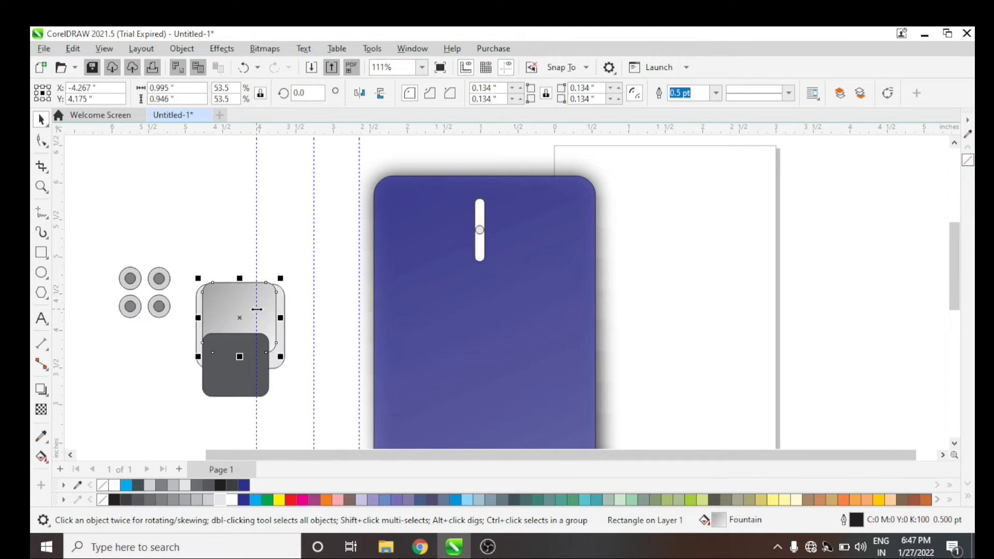
left_click_drag(236, 370, 277, 320)
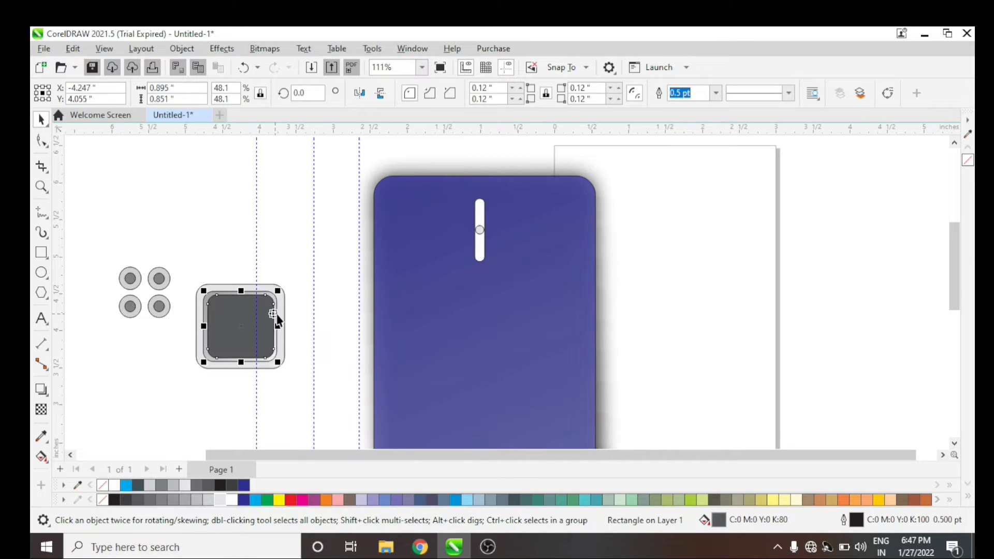
key("Escape")
Group the upper-left lens circle with its ring and move the pair up above the other lenses.
left_click(131, 278)
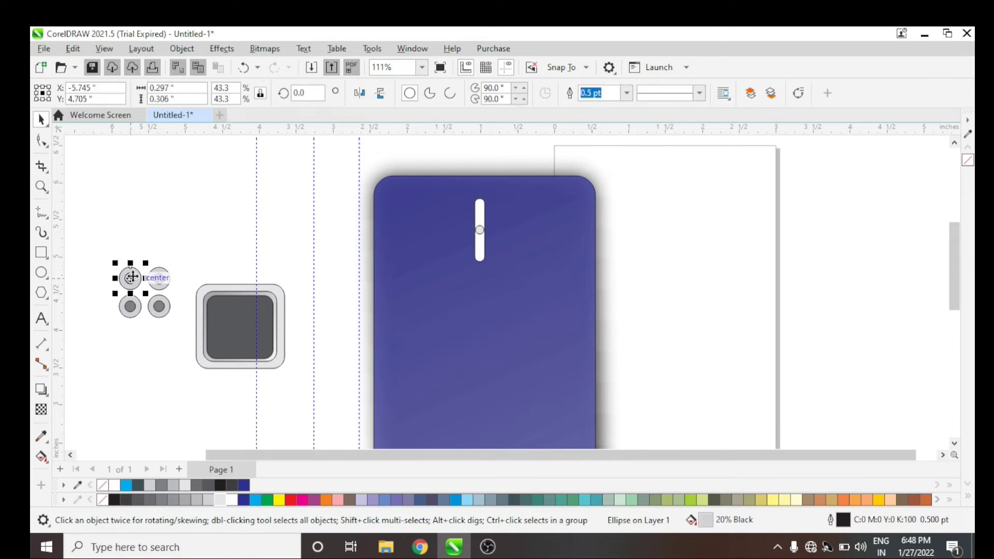
left_click_drag(141, 254, 150, 226)
key("ctrl+z")
key("ctrl+z")
left_click(132, 279, "shift")
left_click_drag(136, 285, 188, 222)
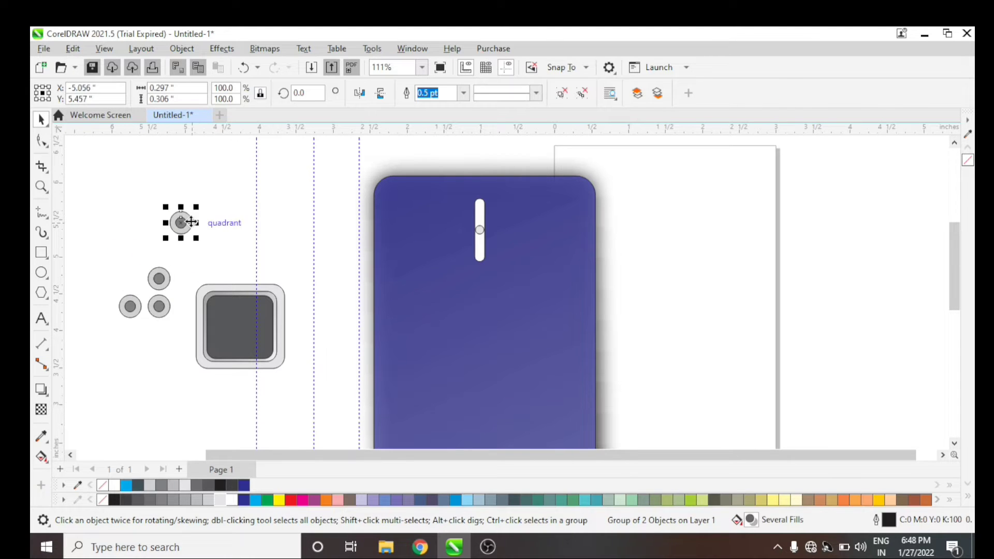
Duplicate the grouped lens into a two-by-two block, using horizontal guidelines and a vertical guideline along its right side.
left_click(278, 194)
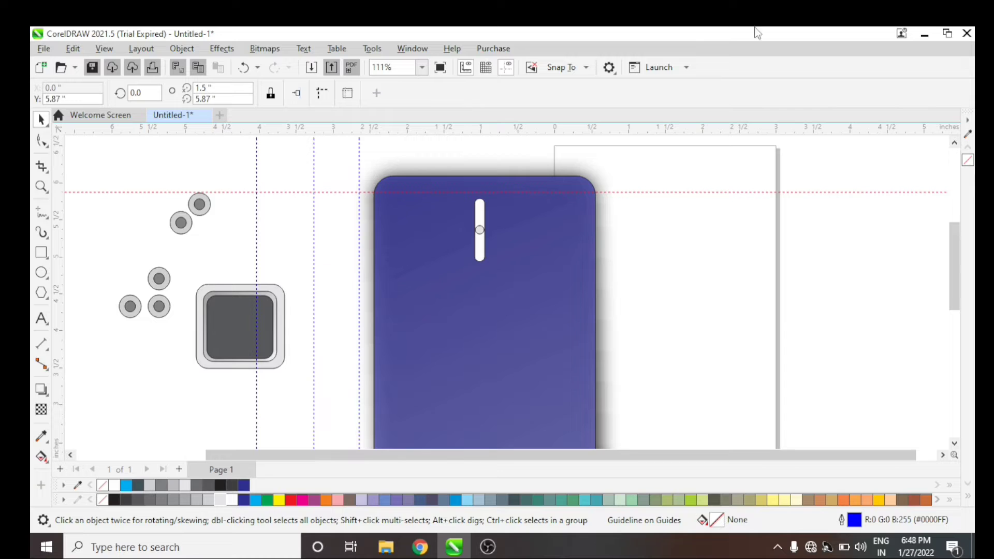
left_click(192, 223)
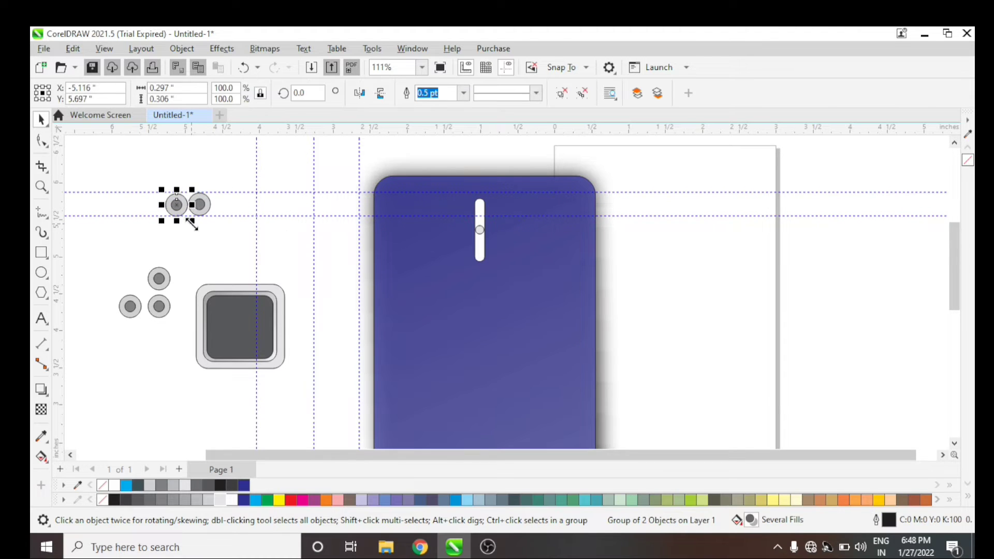
left_click_drag(162, 165, 216, 228)
key("ctrl+d")
left_click_drag(216, 189, 211, 244)
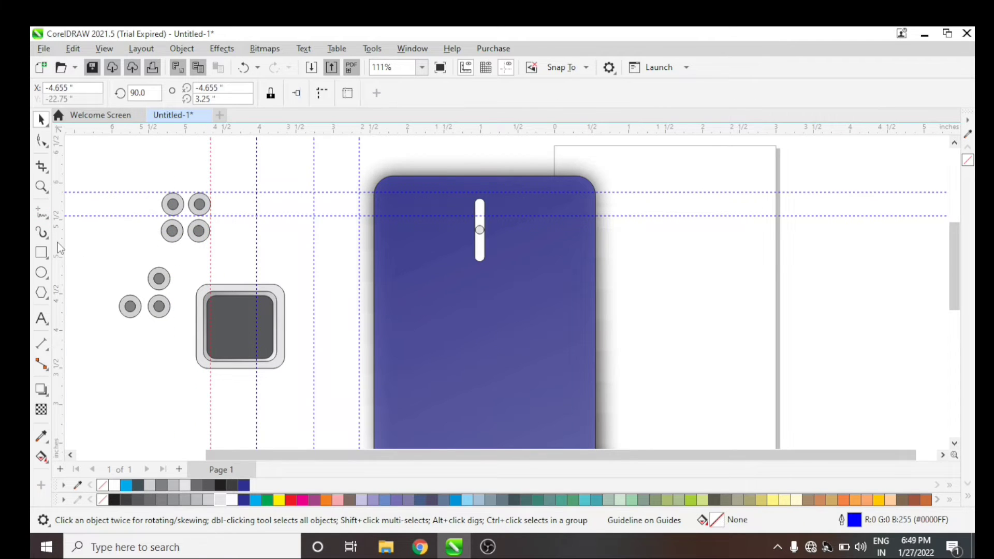
Add a vertical guideline along the lens block's left side and nudge the two lower lenses right into alignment.
left_click_drag(58, 249, 160, 291)
left_click(172, 231)
left_click(198, 231, "shift")
key("Right")
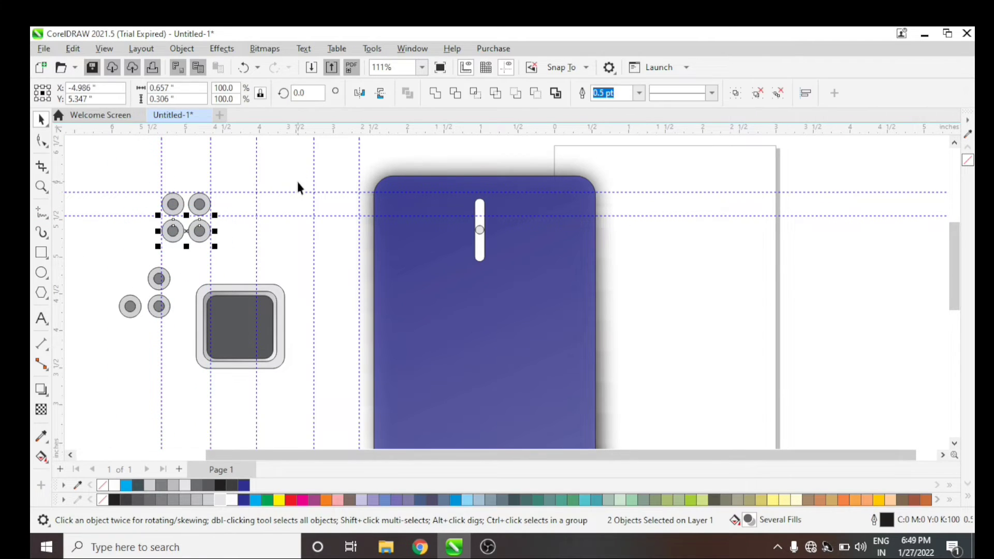
Nudge the two lower lenses to even out the spacing and group all four lenses together.
key("Down")
key("Left")
key("Right")
key("Down")
key("Up")
left_click_drag(126, 159, 235, 250)
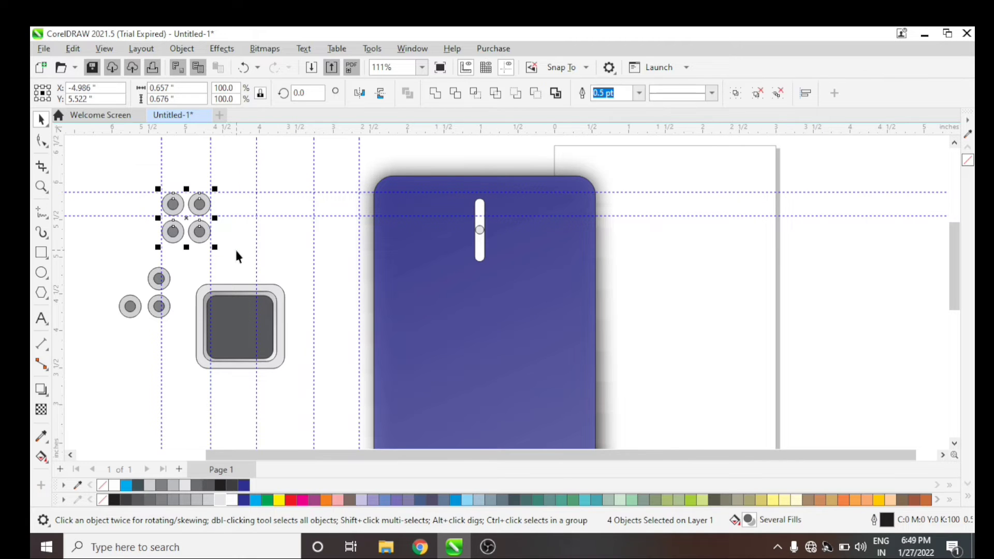
key("ctrl+g")
left_click_drag(180, 217, 253, 293)
right_click(236, 323)
mouse_move(299, 244)
left_click(414, 289)
key("ctrl+z")
right_click(228, 316)
key("Escape")
key("ctrl+z")
key("ctrl+z")
key("ctrl+z")
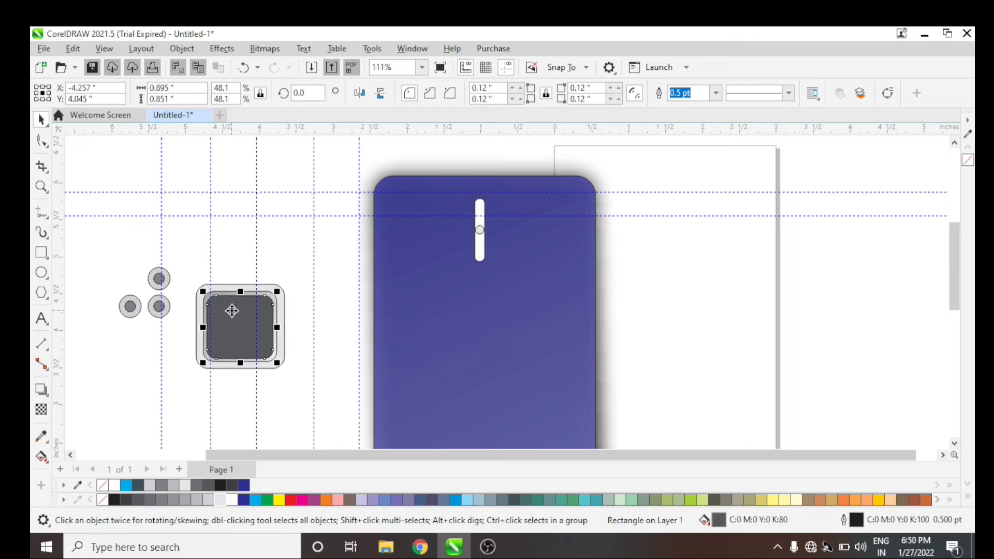
Move the four-lens group onto the dark grey square and stack it in front of the camera plates.
left_click_drag(195, 214, 228, 268)
right_click(226, 269)
mouse_move(305, 235)
left_click(430, 274)
Nudge the four-lens group down and right until it is centred on the dark grey square.
key("Down")
key("Down")
key("Down")
key("Down")
key("Down")
key("Down")
key("Down")
key("Down")
key("Down")
key("Down")
key("Down")
key("Down")
key("Down")
key("Down")
key("Down")
key("Down")
key("Down")
key("Down")
key("Down")
key("Down")
key("Right")
key("Right")
key("Right")
key("Right")
key("Right")
key("Right")
key("Right")
key("Right")
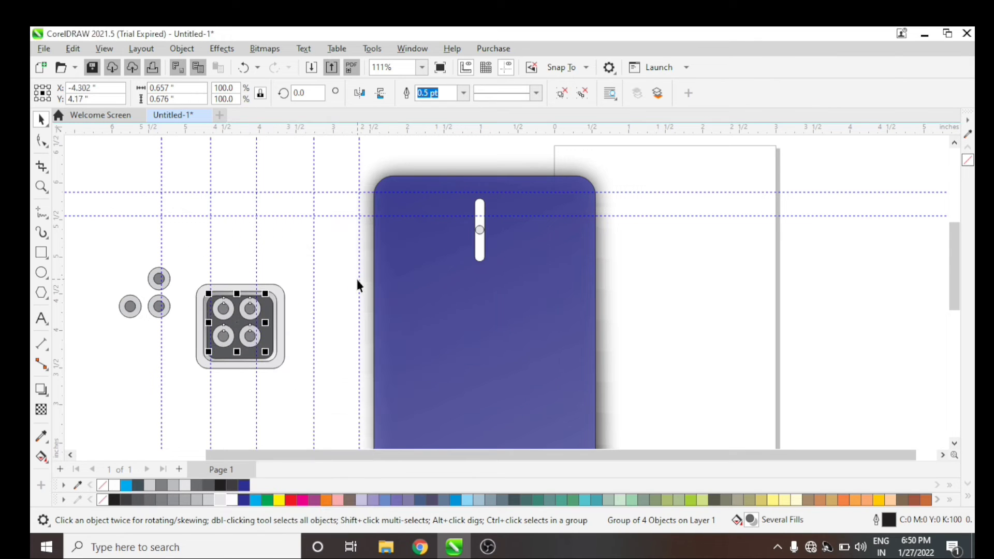
left_click(357, 280)
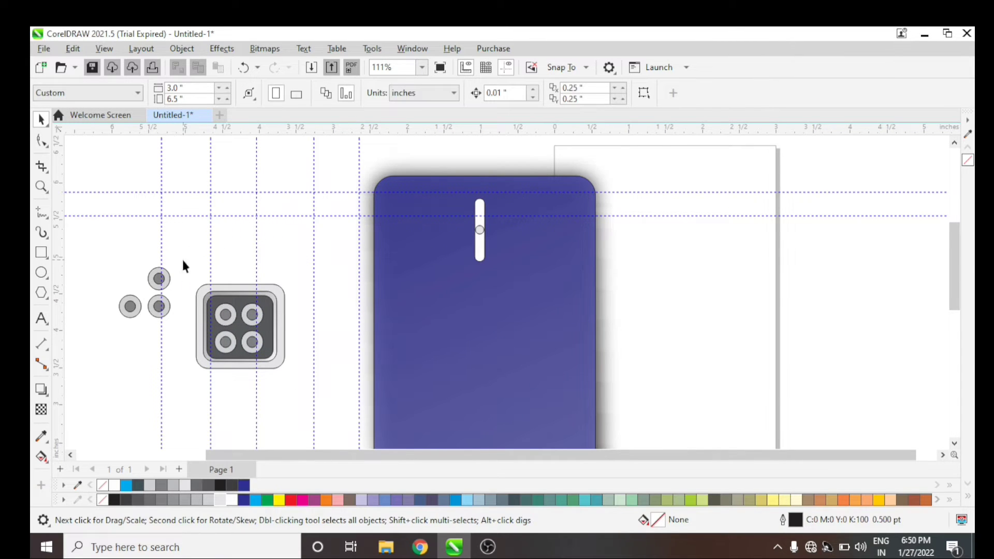
Move the camera module to the phone's upper-left corner and scale it to about 1.14 by 1.08 inches.
left_click(228, 290)
left_click_drag(228, 290, 407, 176)
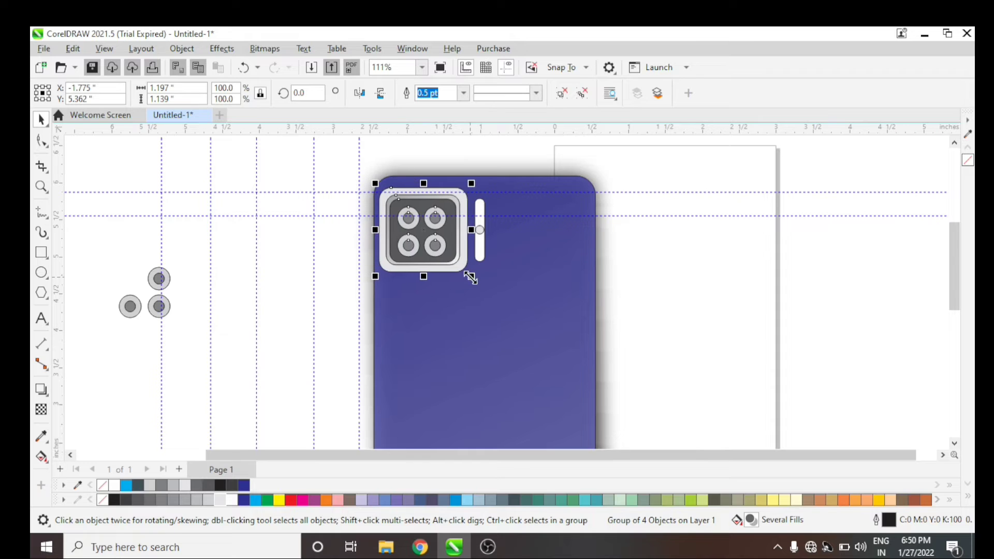
left_click_drag(470, 278, 473, 274)
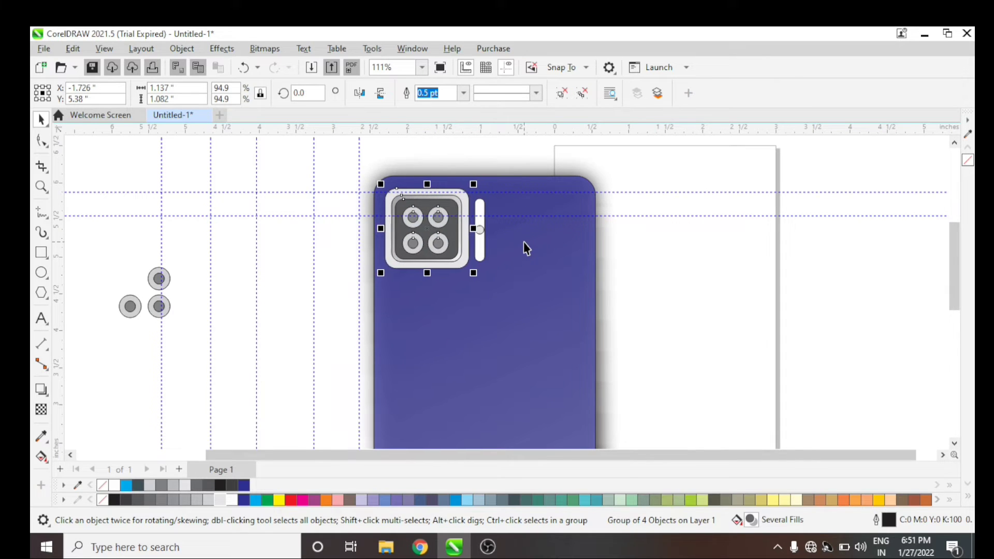
left_click(505, 235)
Draw a horizontal rounded rectangle left of the phone and shrink it to about 2.45 by 0.63 inches.
scroll(504, 235, "down", 1)
left_click(41, 252)
mouse_move(248, 226)
left_mouse_down()
mouse_move(278, 308)
mouse_move(266, 302)
left_mouse_up()
key("ctrl+z")
mouse_move(160, 248)
left_mouse_down()
mouse_move(206, 277)
mouse_move(270, 282)
left_mouse_up()
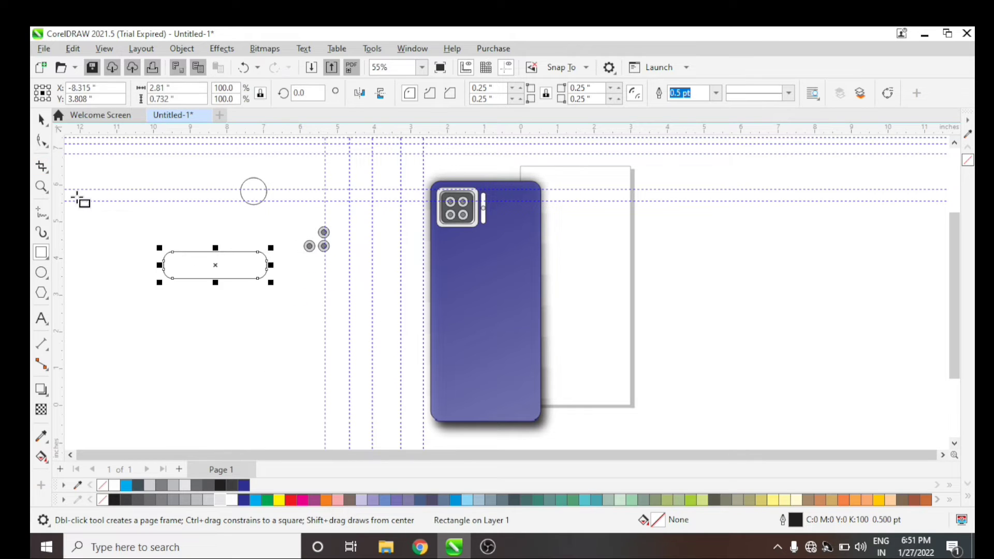
left_click_drag(210, 278, 257, 276)
Add the artistic text OPPO in 24 pt Arial inside the rounded rectangle.
left_click(42, 318)
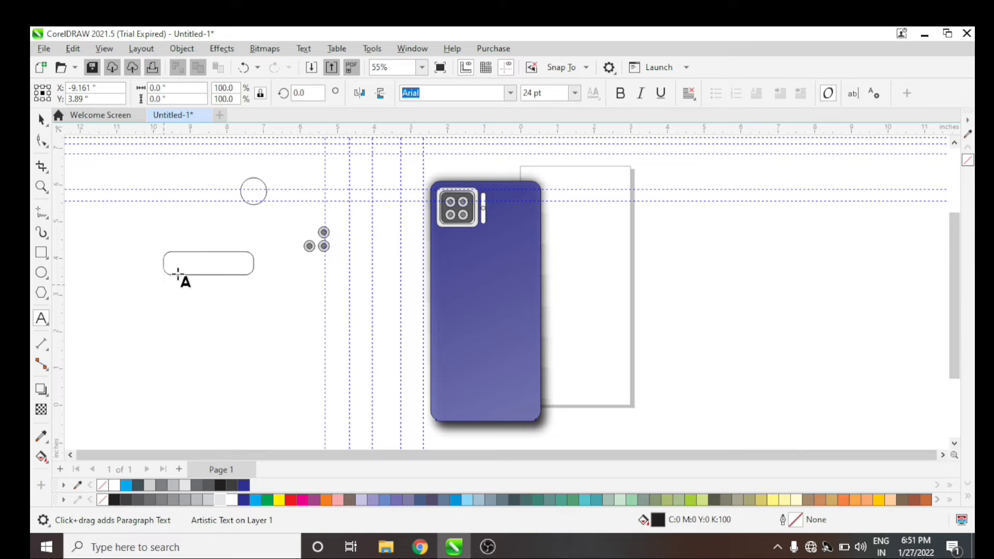
left_click(186, 265)
type("Opp")
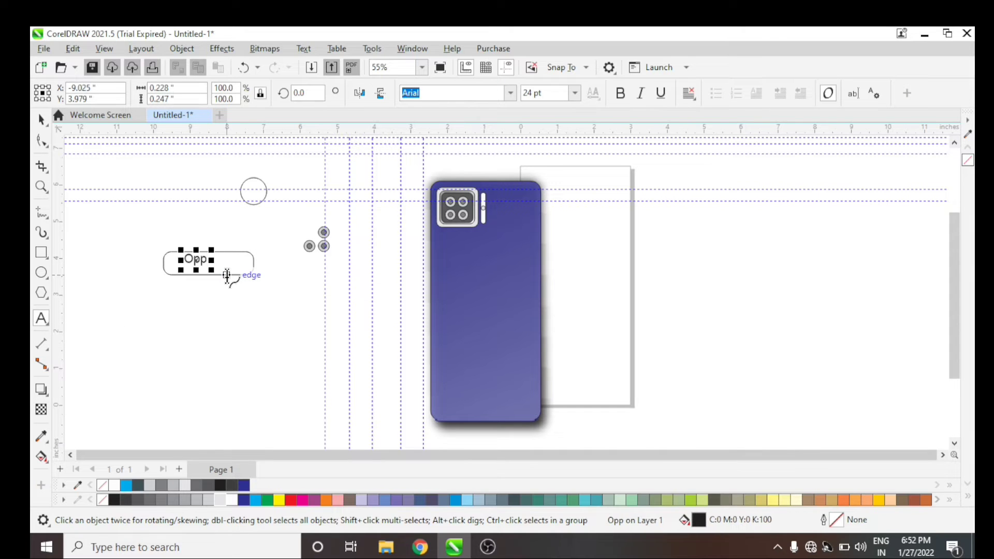
type("o")
key("BackSpace")
type("O")
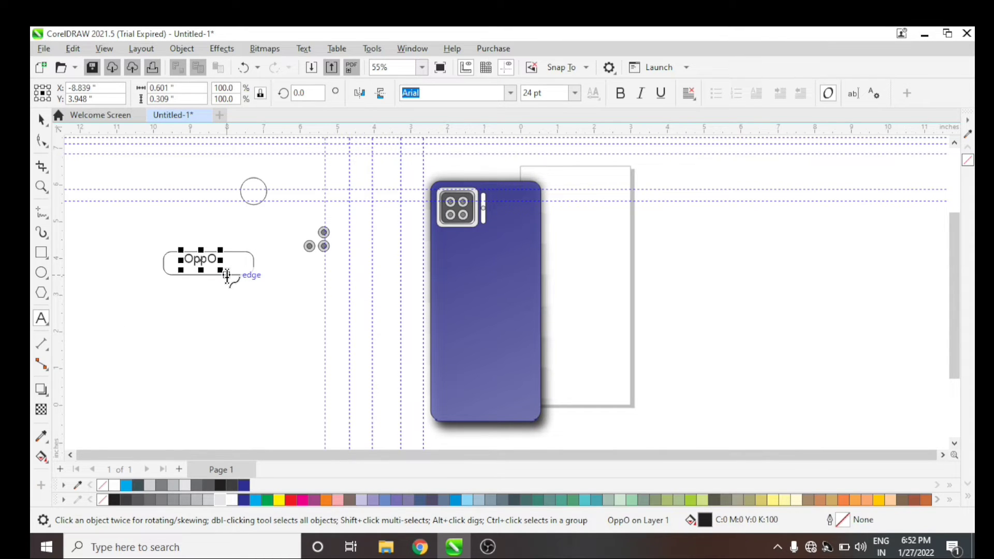
key("BackSpace")
key("BackSpace")
key("BackSpace")
type("PP")
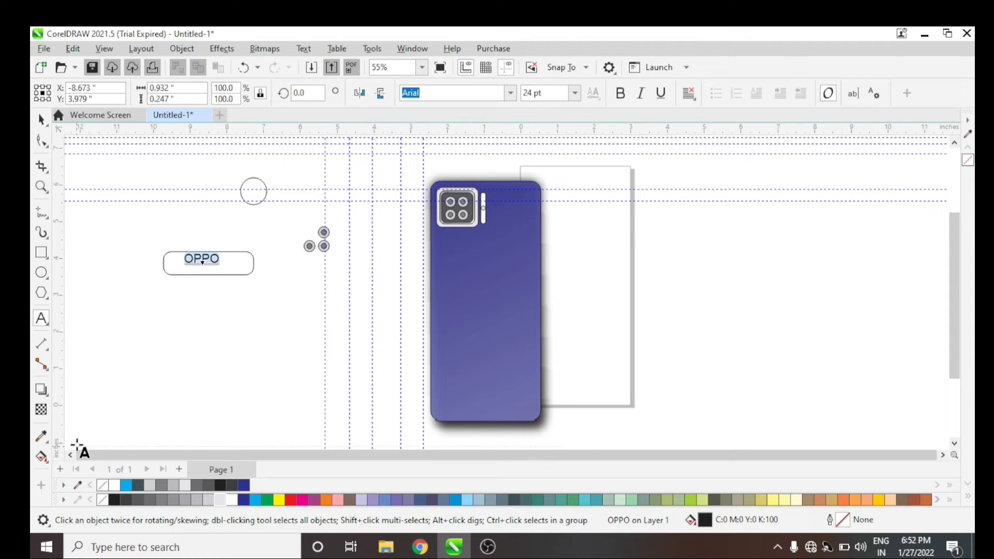
Undo the lettering correction back to OppO, make the text bold and fill it with 80% black.
key("ctrl+z")
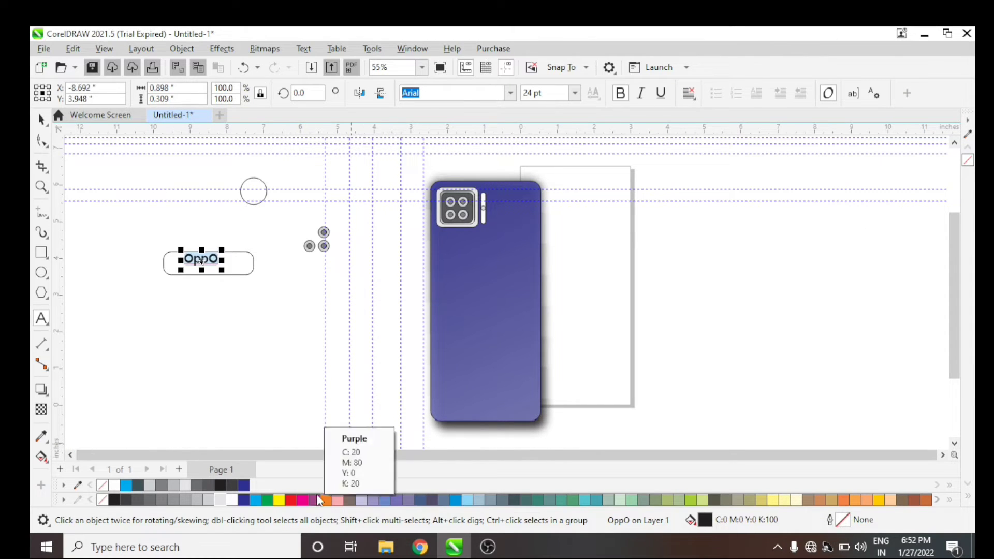
key("ctrl+z")
key("ctrl+z")
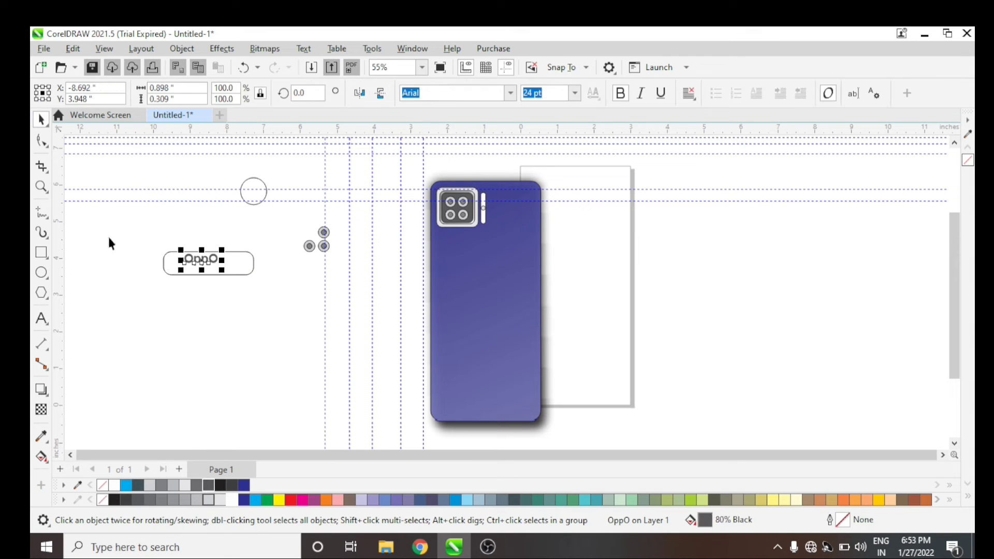
left_click(109, 242)
Fill the rounded rectangle with 20% black and recolour the OppO text white.
left_click(247, 273)
scroll(317, 443, "down", 1)
scroll(213, 258, "up", 2)
left_click(208, 500)
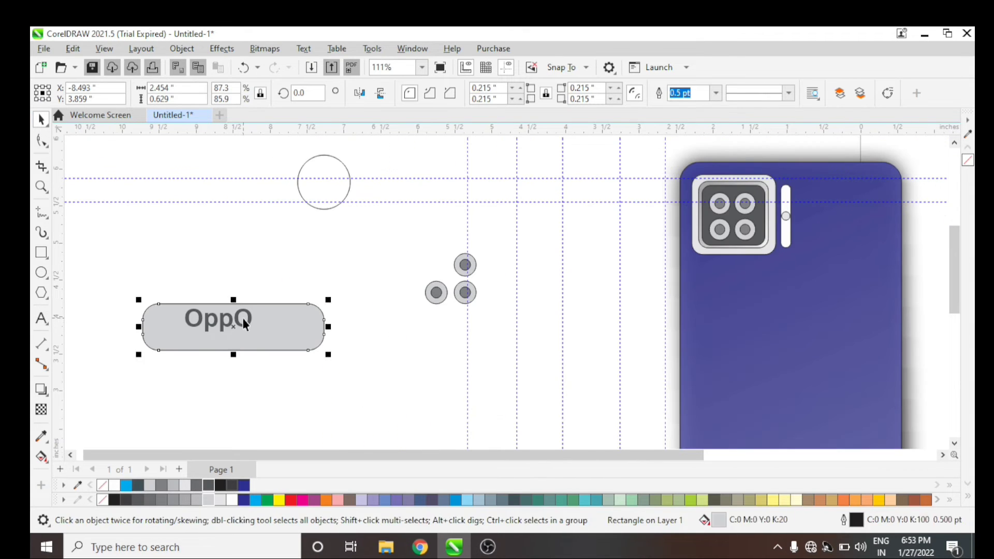
left_click(248, 323)
left_click(231, 500)
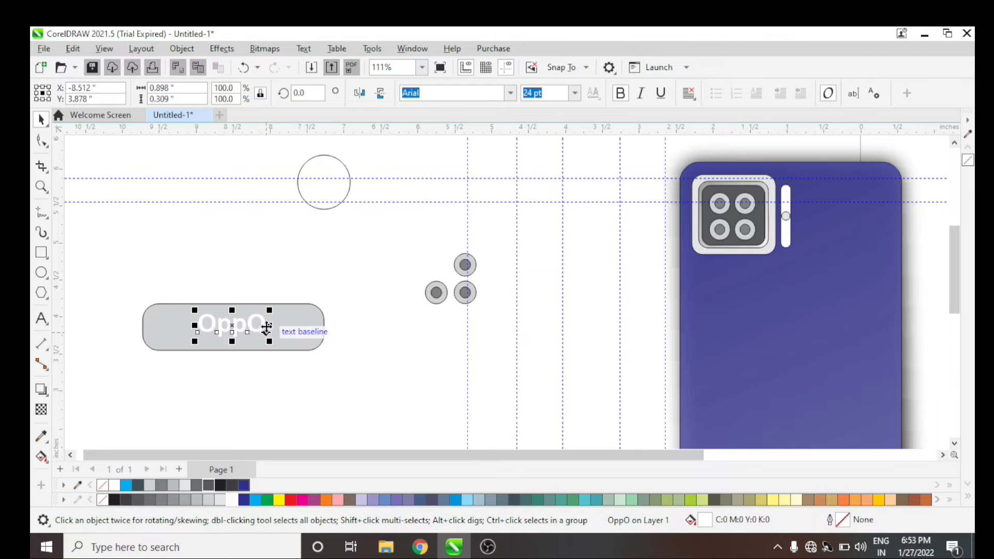
Stretch the text to about 1.31 inches wide and shrink the rounded rectangle around it to about 1.98 by 0.47 inches.
left_click_drag(269, 325, 302, 325)
scroll(234, 320, "up", 1)
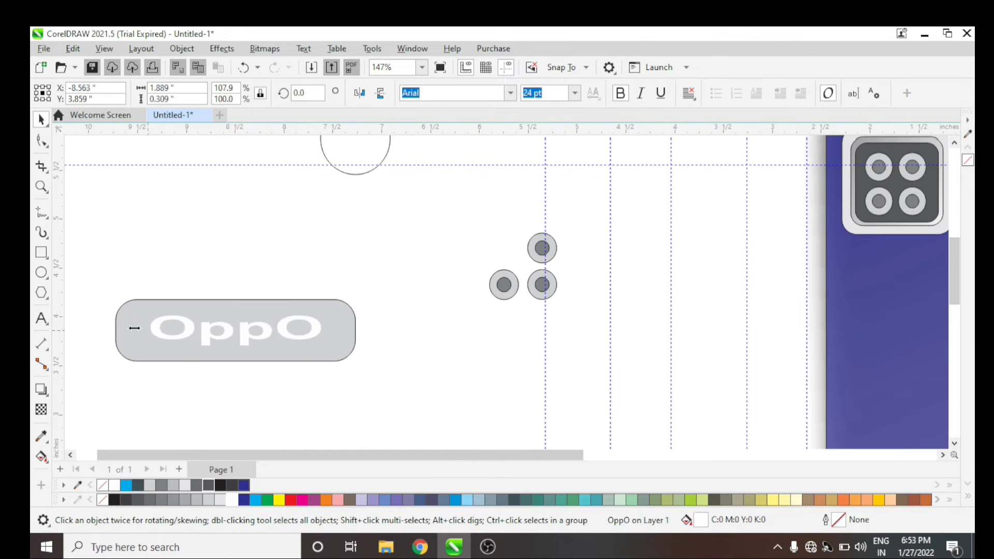
left_click_drag(134, 328, 133, 329)
scroll(323, 327, "down", 1)
mouse_move(325, 328)
left_mouse_down()
mouse_move(279, 328)
mouse_move(314, 329)
left_mouse_up()
left_click(311, 329)
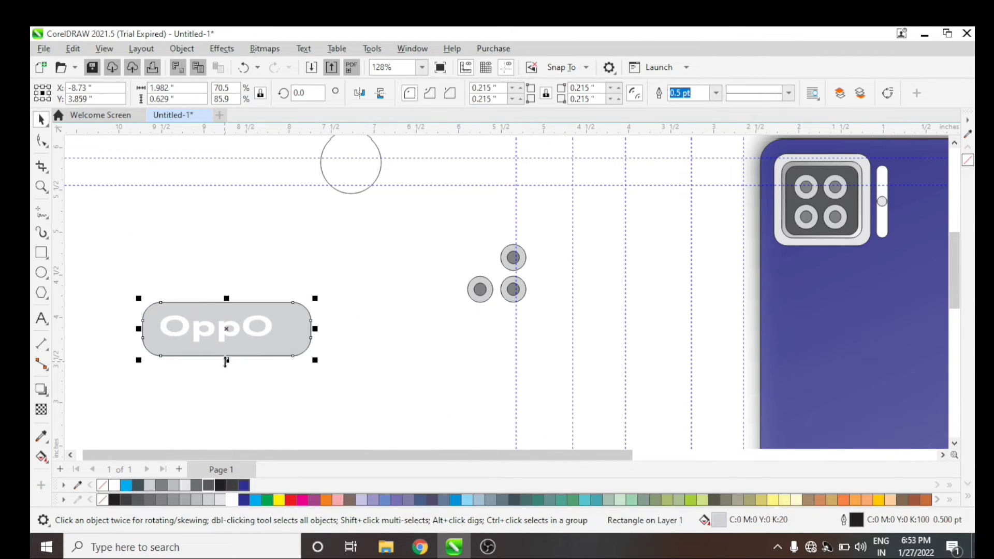
left_click_drag(225, 361, 227, 346)
left_click(250, 332)
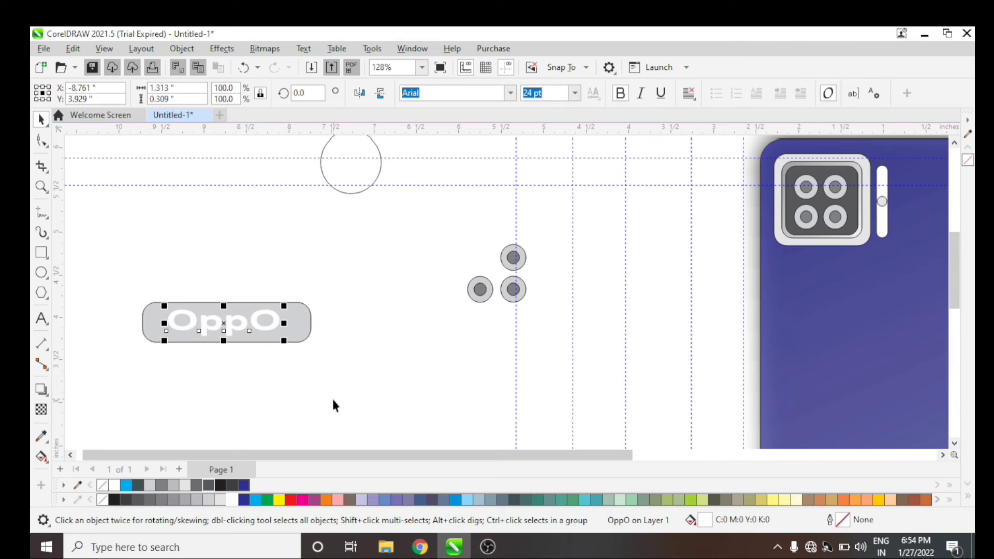
Replace the two lowercase letters with PP so the text reads OPPO, and group it with the rounded rectangle.
left_click(41, 318)
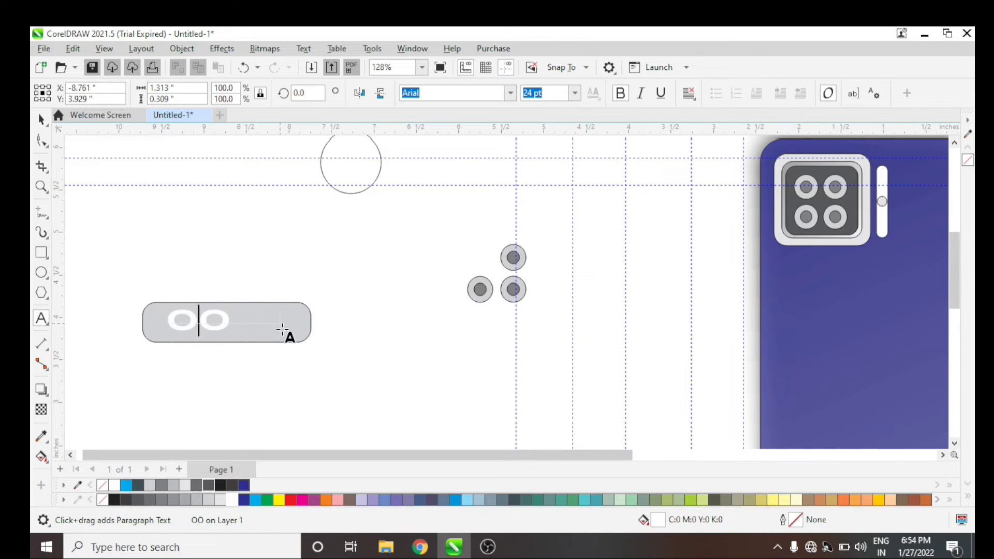
type("PP")
left_click(42, 120)
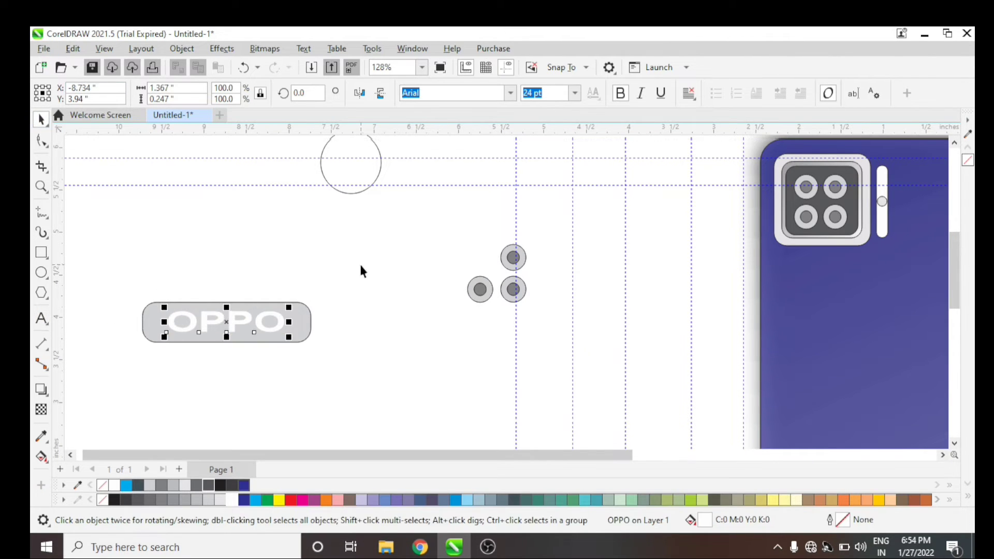
left_click_drag(120, 274, 352, 382)
key("ctrl+g")
Try to rotate the OPPO badge to about 91 degrees and move it closer to the phone.
left_click(224, 323)
left_click_drag(317, 296, 200, 233)
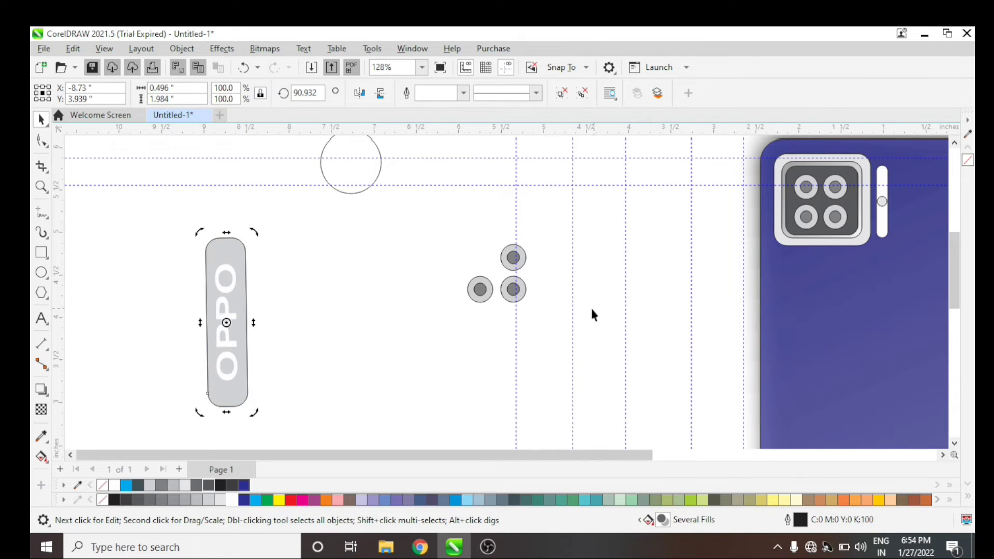
left_click_drag(231, 308, 594, 296)
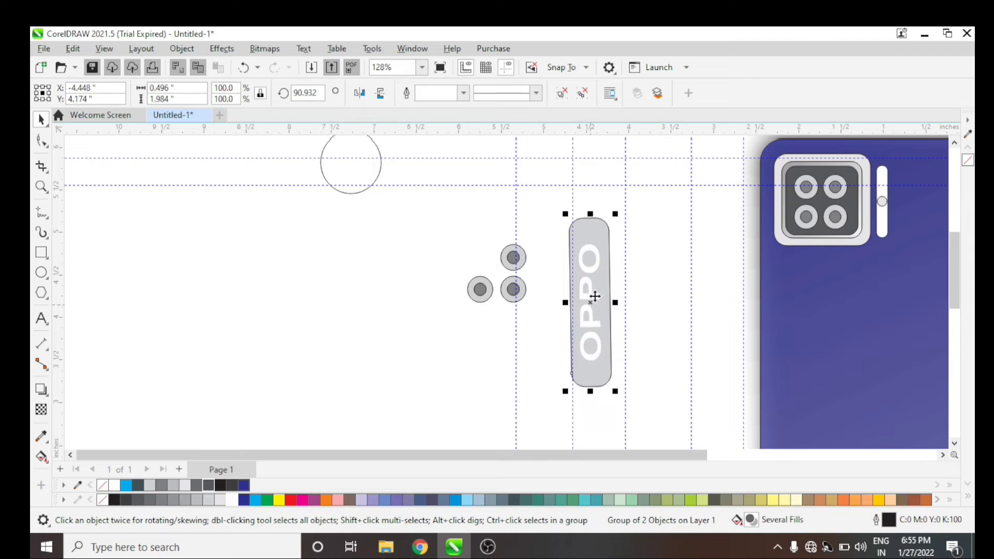
left_click(615, 214)
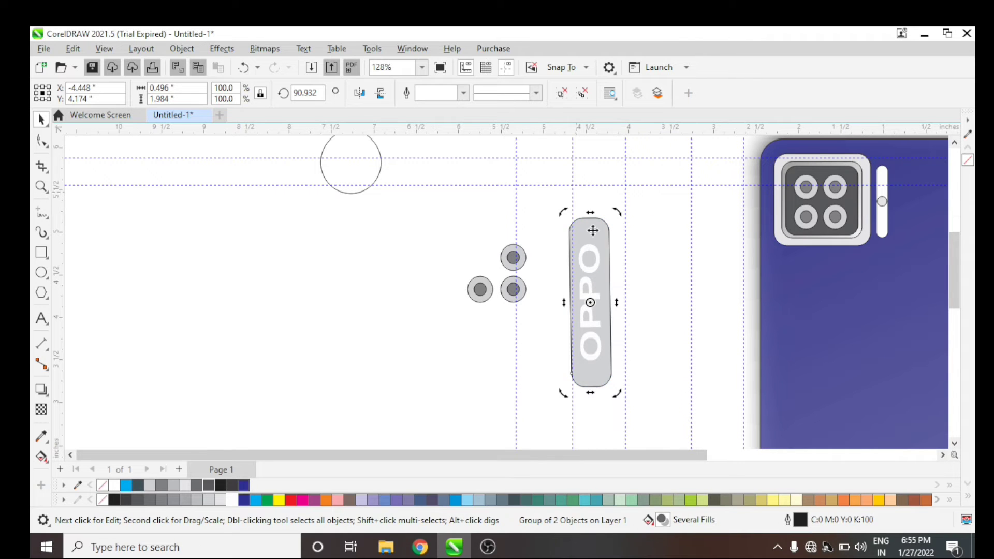
key("ctrl+z")
key("ctrl+z")
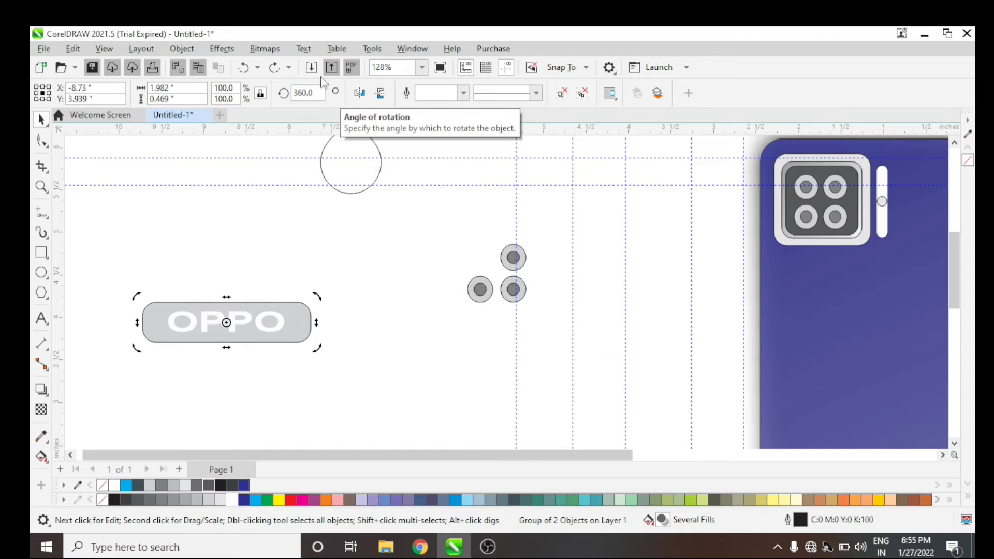
Try to set the OPPO badge's rotation angle to 180 degrees, restoring the badge after deleting it.
left_click_drag(306, 94, 282, 95)
key("BackSpace")
key("Delete")
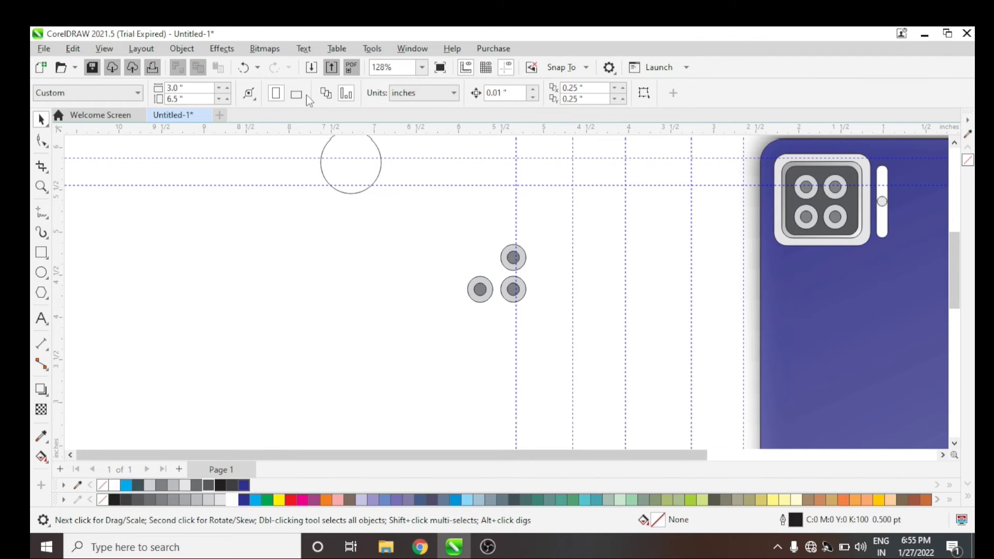
scroll(362, 308, "down", 4)
key("ctrl+z")
scroll(311, 217, "up", 2)
left_click(306, 93)
key("BackSpace")
key("BackSpace")
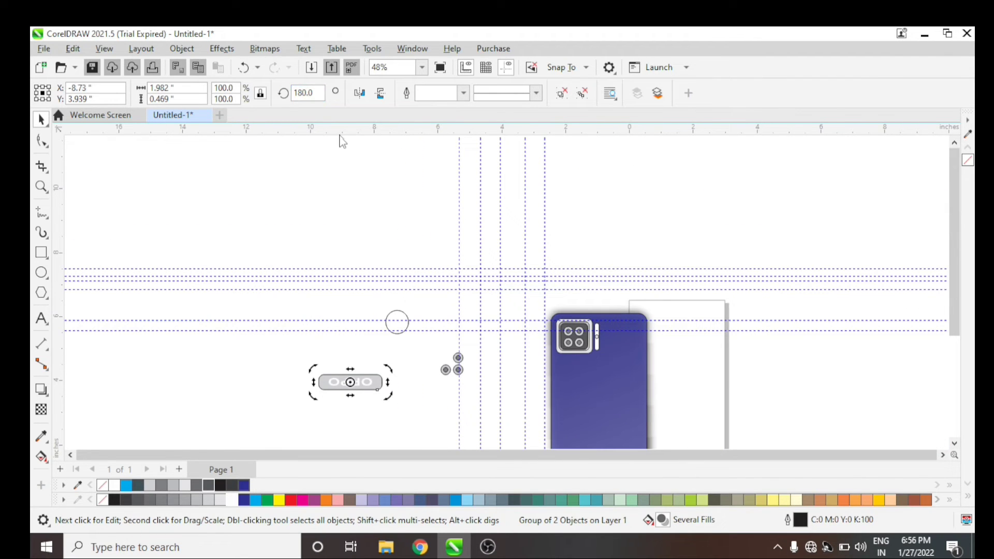
Try to stand the OPPO badge upright with a rotation angle of 270 degrees.
left_click(412, 360)
double_click(379, 383)
left_click_drag(387, 369, 349, 336)
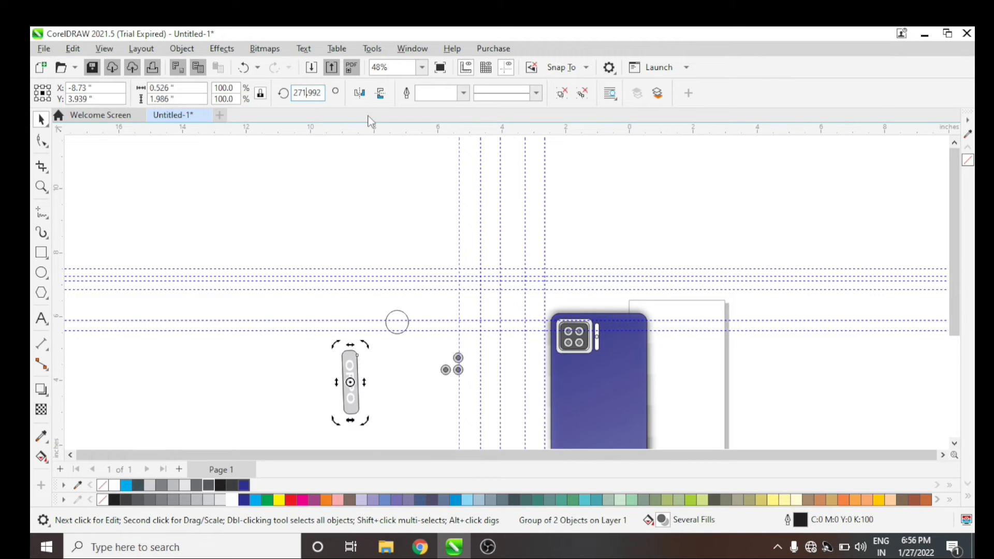
key("Delete")
key("ctrl+z")
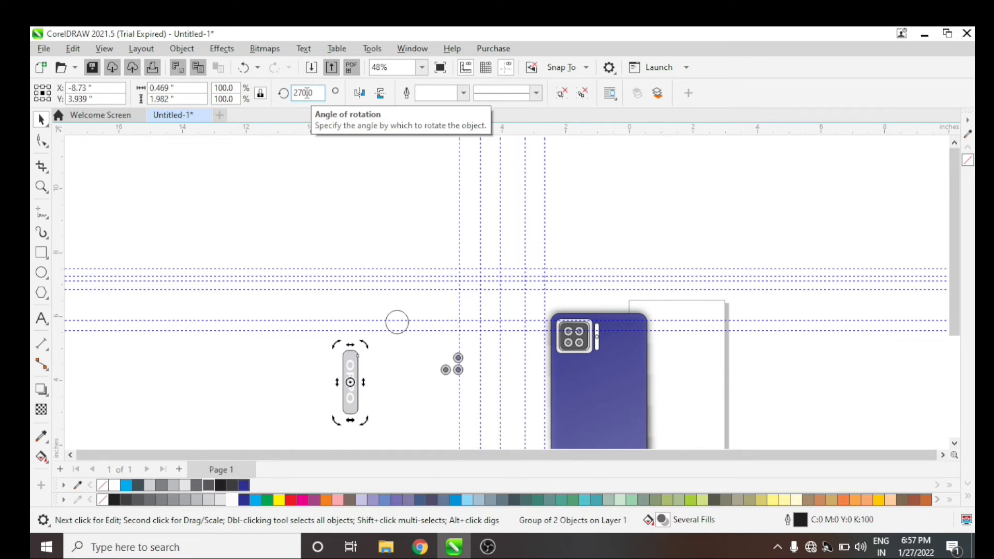
key("alt+shift")
key("ctrl+z")
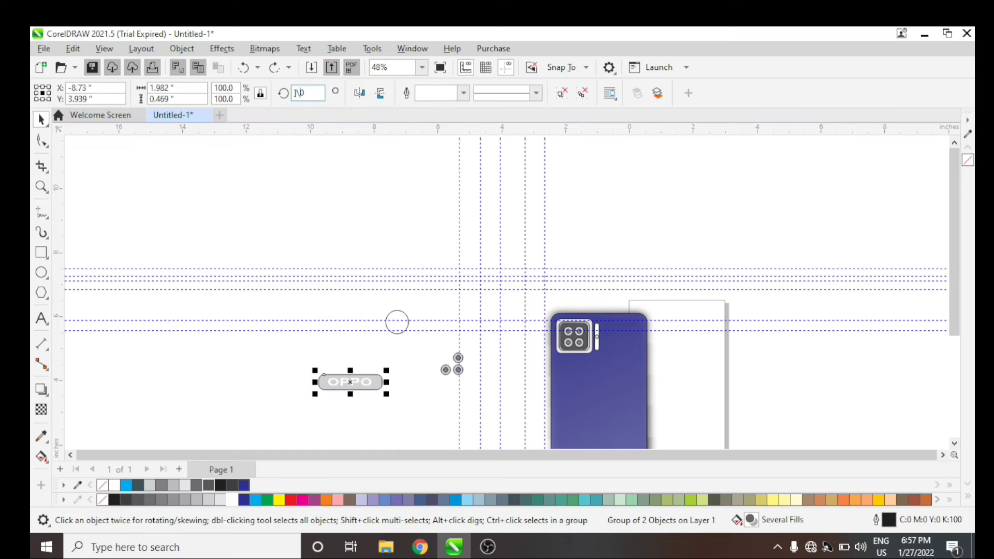
Rotate the OPPO badge to about 91 degrees and place it on the lower half of the phone body.
left_click(354, 383)
left_click_drag(389, 362, 372, 336)
scroll(519, 354, "down", 1)
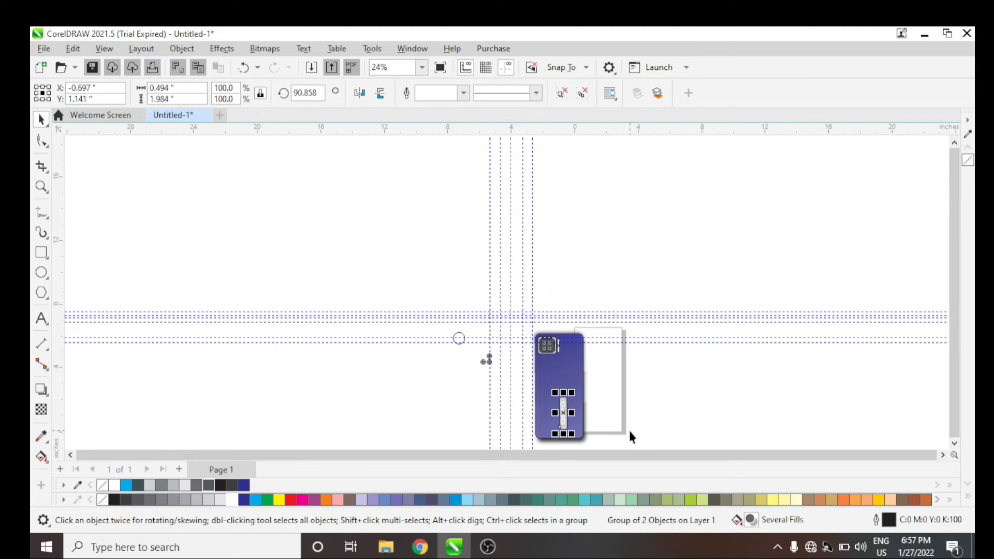
Scale the OPPO badge down to about 0.31 by 1.26 inches and move it near the phone's lower-right edge.
scroll(932, 417, "down", 1)
left_click_drag(953, 370, 954, 433)
scroll(609, 295, "up", 2)
left_click_drag(954, 357, 955, 315)
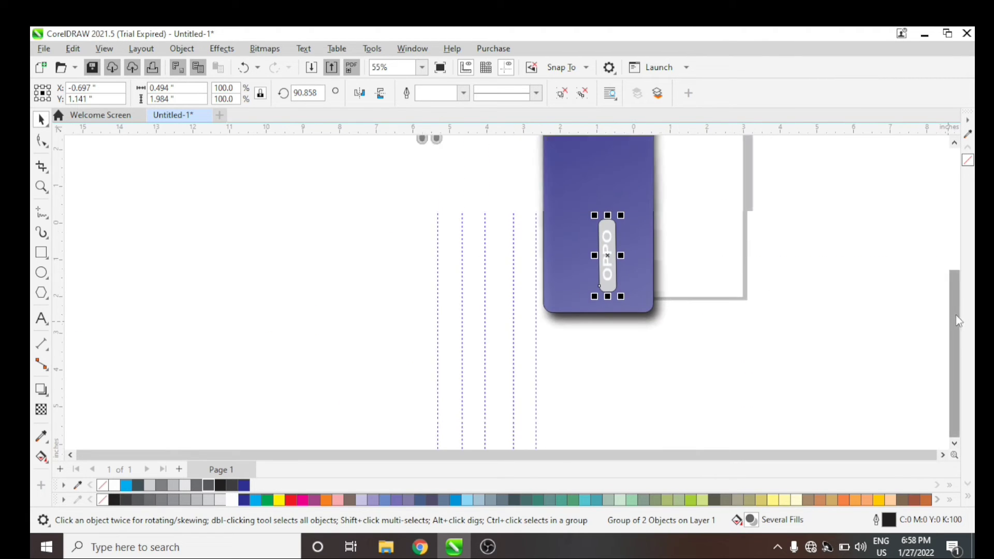
scroll(695, 151, "up", 2)
left_click_drag(562, 266, 550, 314)
left_click_drag(535, 356, 602, 357)
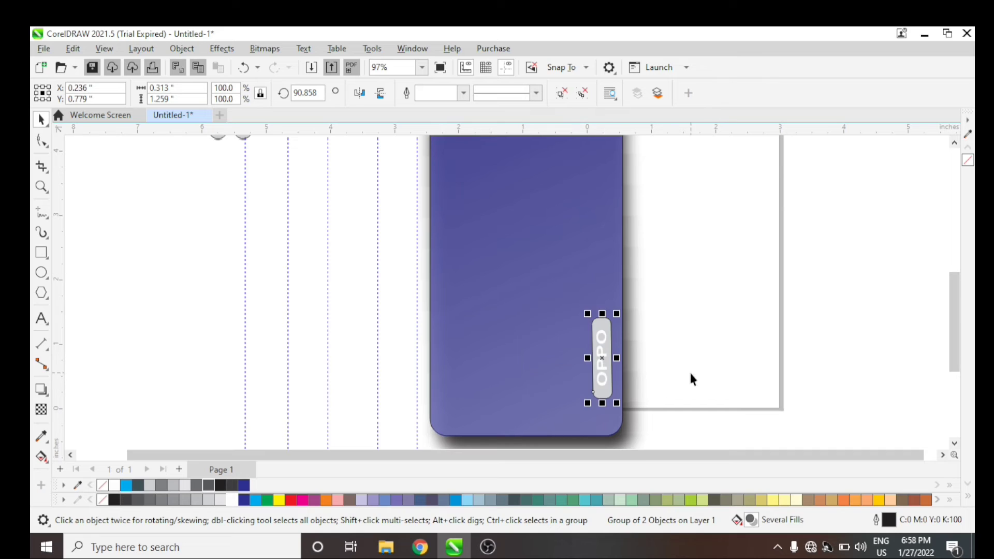
Set the OPPO badge's rotation angle to 90 degrees and deselect it.
left_click(602, 357)
left_click_drag(621, 312, 626, 316)
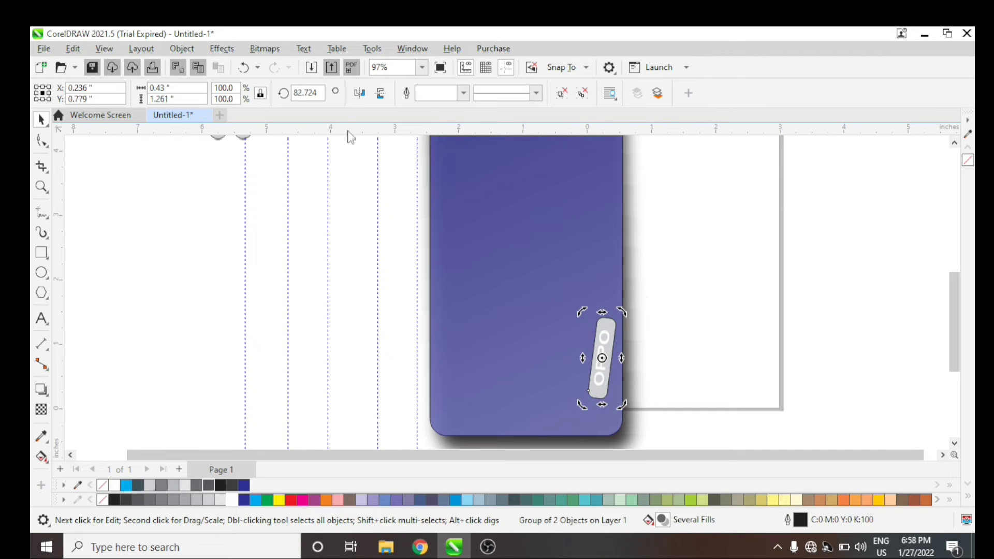
type("90")
key("Return")
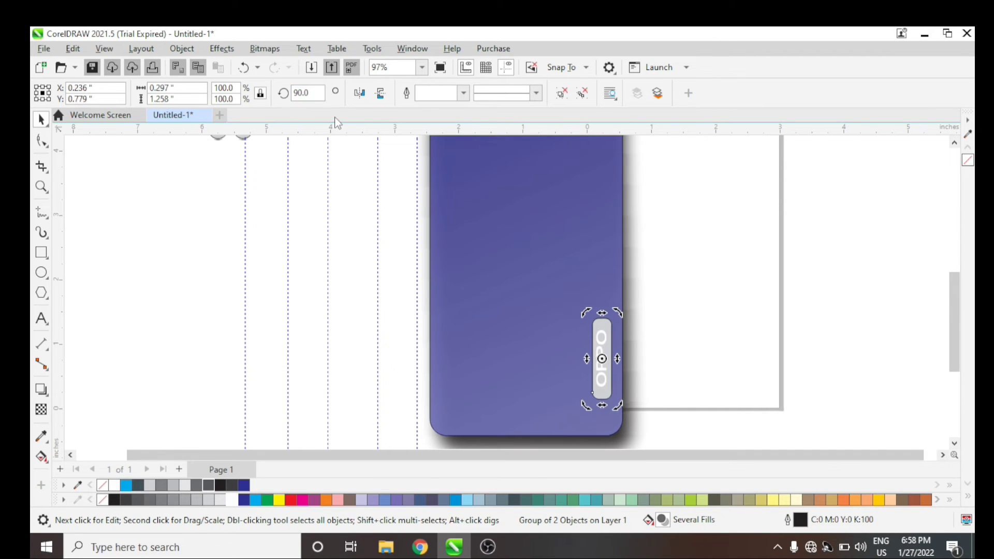
scroll(728, 356, "down", 2)
scroll(678, 221, "up", 1)
left_click(483, 151)
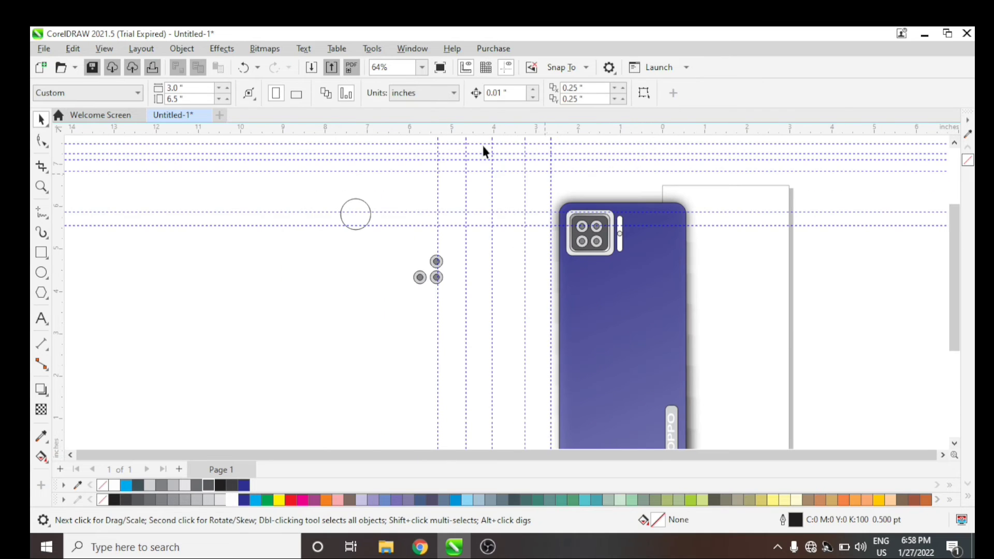
Select all the guidelines on the drawing and delete them.
left_click(393, 226)
left_click(72, 48)
mouse_move(103, 48)
left_click(130, 330)
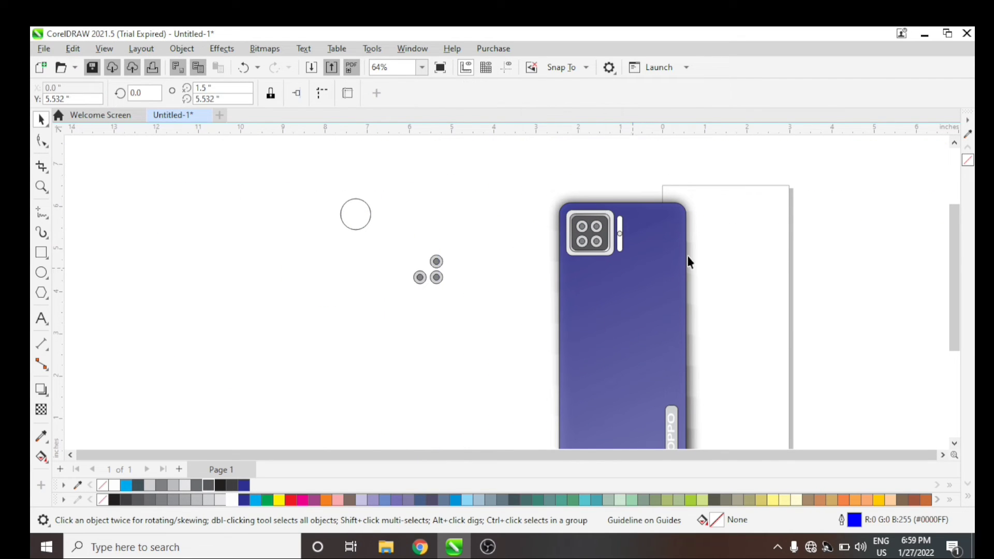
Try an elliptical fountain fill with a much smaller gradient radius on the phone body, then undo the shrinking.
left_click(663, 209)
left_click(41, 456)
left_click(277, 93)
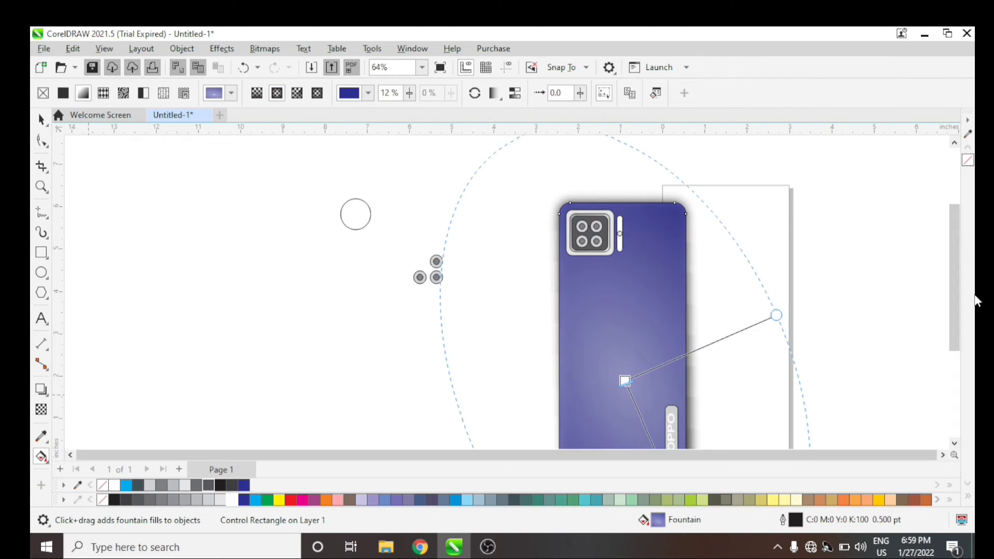
left_click_drag(654, 427, 674, 435)
scroll(557, 303, "down", 1)
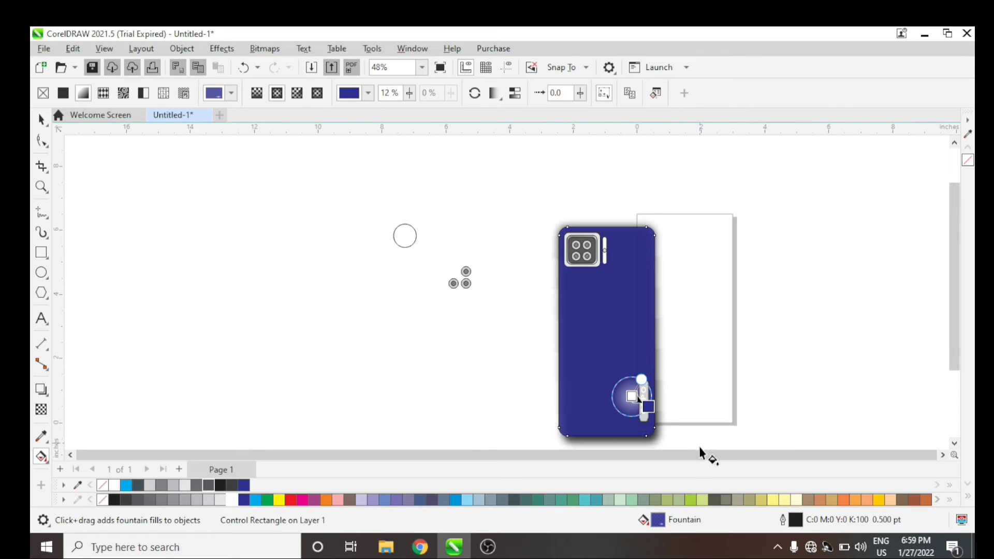
key("ctrl+z")
Try the linear, conical and rectangular fountain fill types on the phone body.
left_click(256, 93)
left_click(366, 94)
left_click(296, 94)
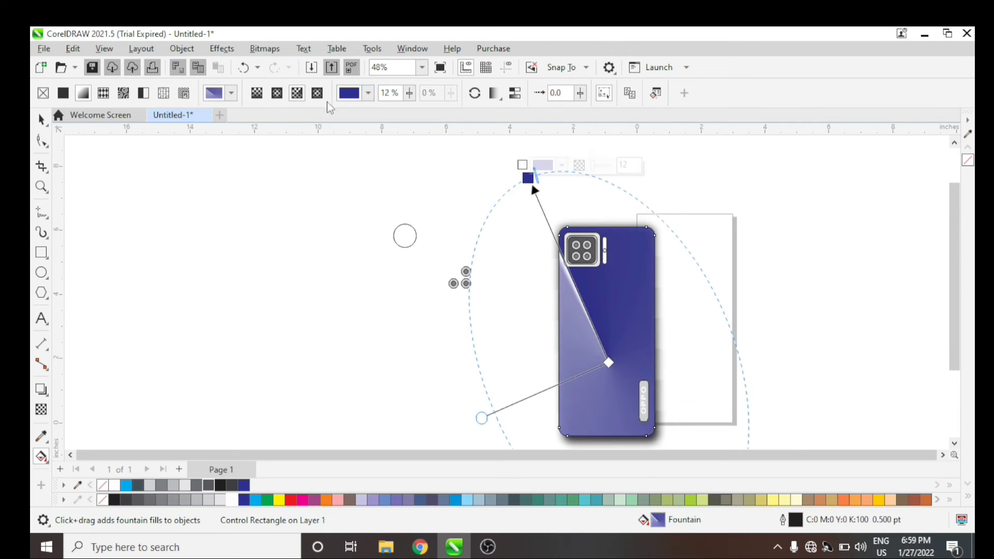
left_click(317, 94)
Try a texture fill and the SpiderWeb PostScript fill on the phone body, then undo them.
left_click(164, 92)
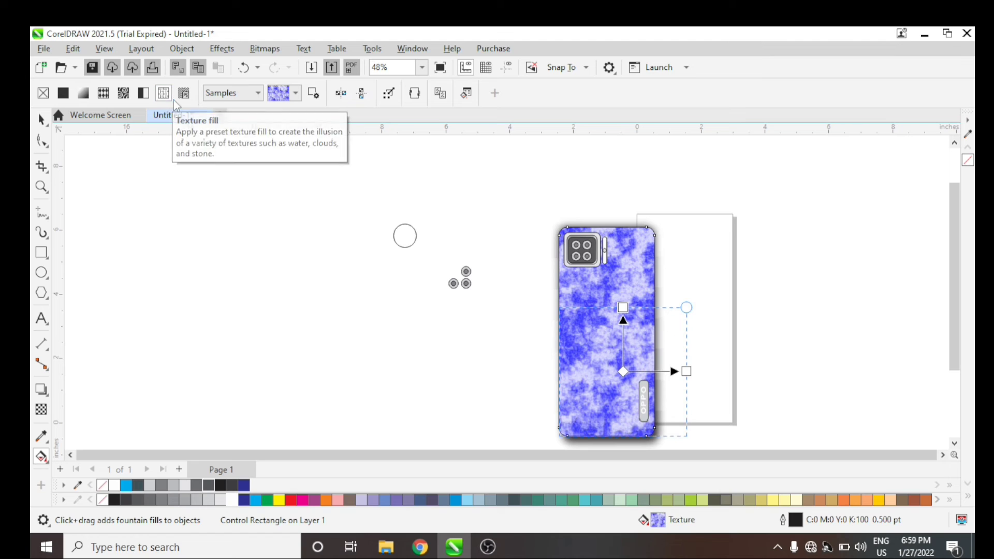
left_click(184, 92)
left_click(264, 93)
left_click(241, 67)
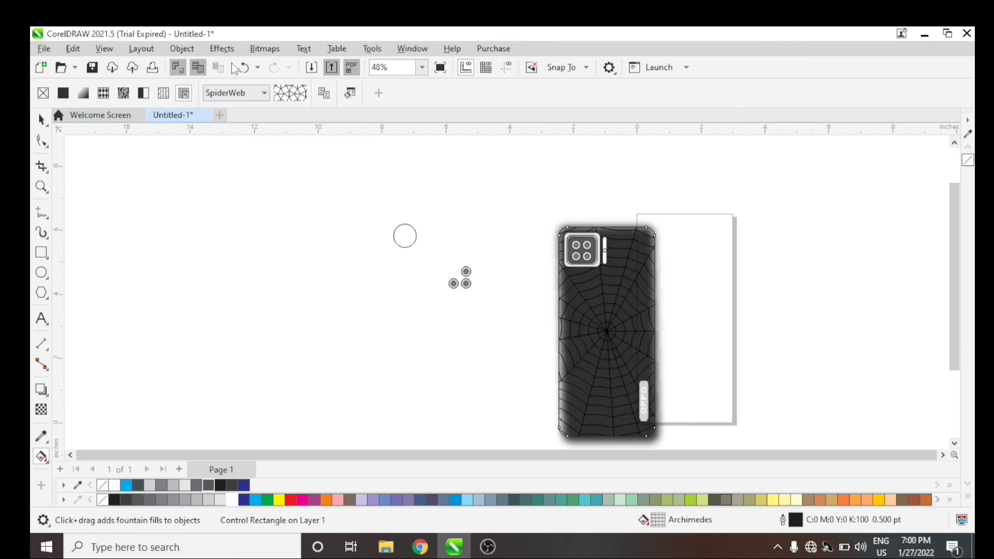
key("ctrl+z")
Try a black-to-white linear gradient and a palette colour on the phone body, then undo both.
left_click_drag(544, 215, 616, 351)
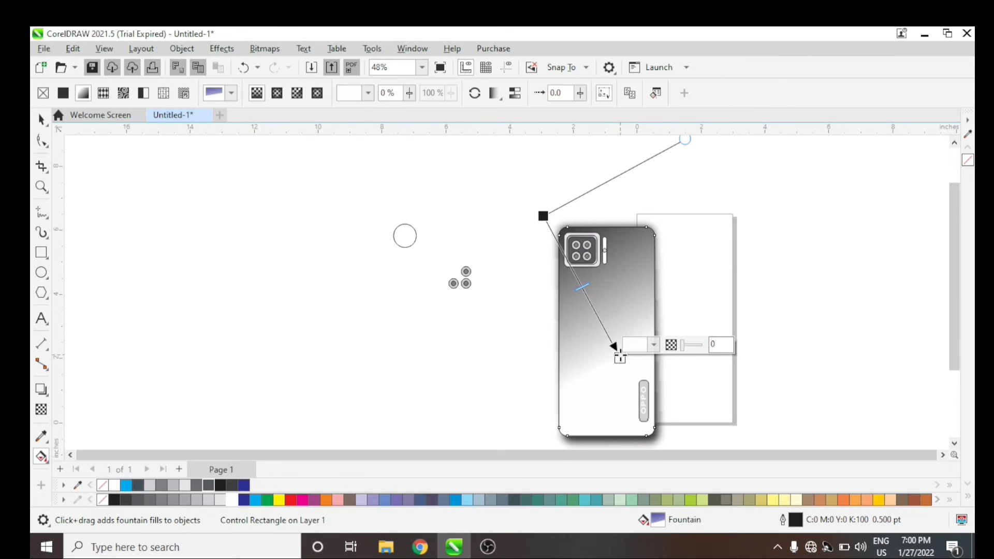
key("ctrl+z")
key("space")
left_click(127, 485)
key("ctrl+z")
key("ctrl+z")
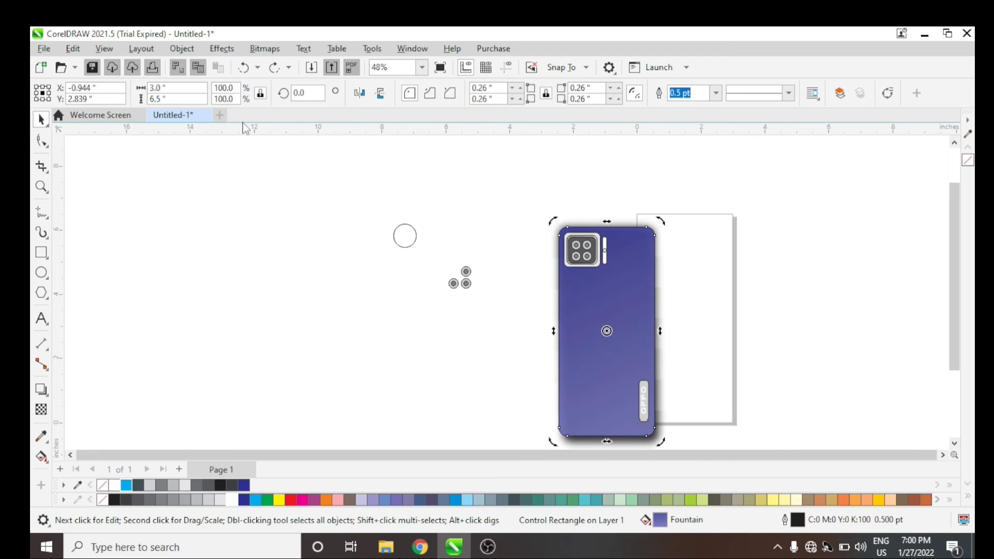
key("g")
left_click(367, 93)
left_click(501, 262)
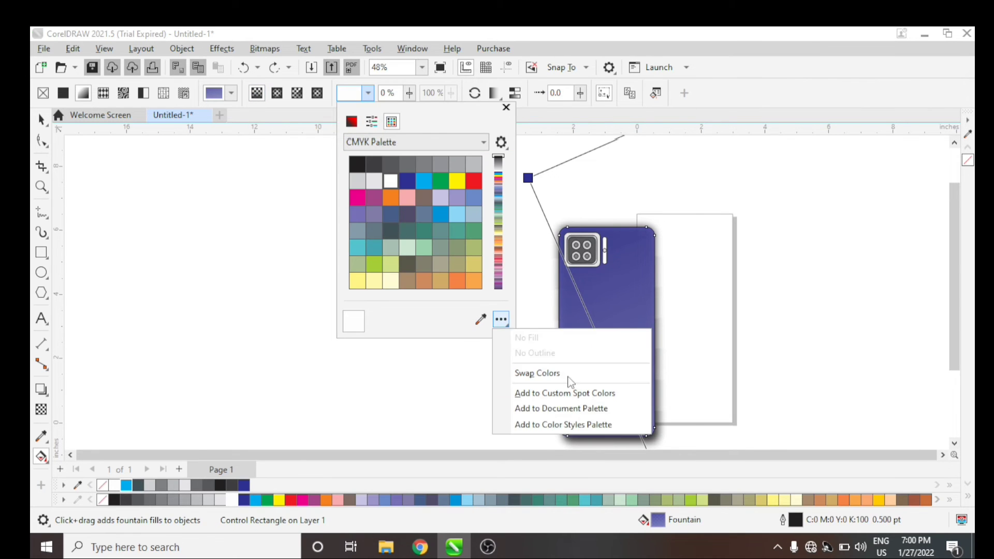
key("Escape")
scroll(697, 366, "up", 1)
left_click_drag(954, 269, 954, 309)
left_click(712, 266)
scroll(714, 266, "down", 1)
key("space")
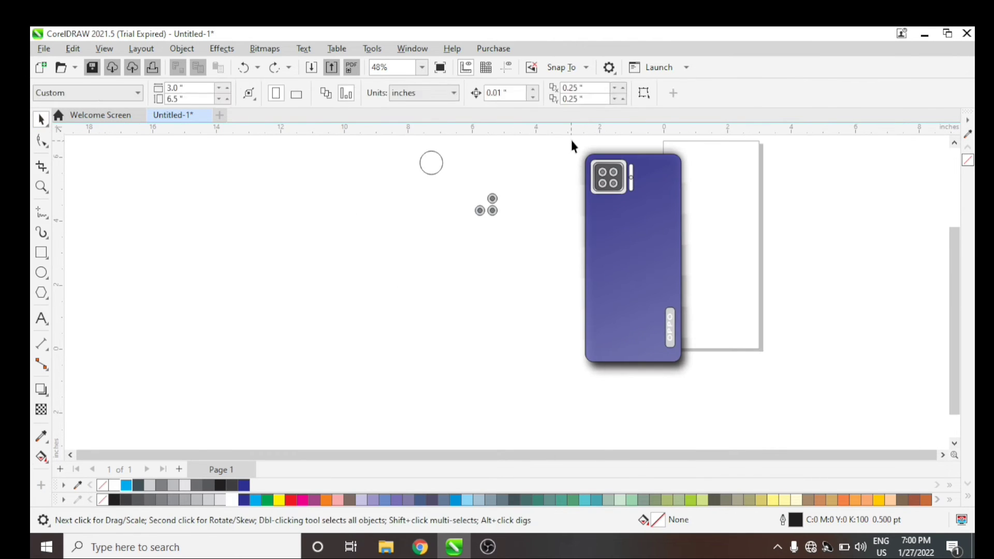
Try grouping all the phone parts and moving the group away from the page, then undo it.
key("ctrl+z")
left_click_drag(574, 145, 725, 322)
scroll(648, 210, "down", 2)
key("ctrl+g")
left_click_drag(636, 234, 458, 305)
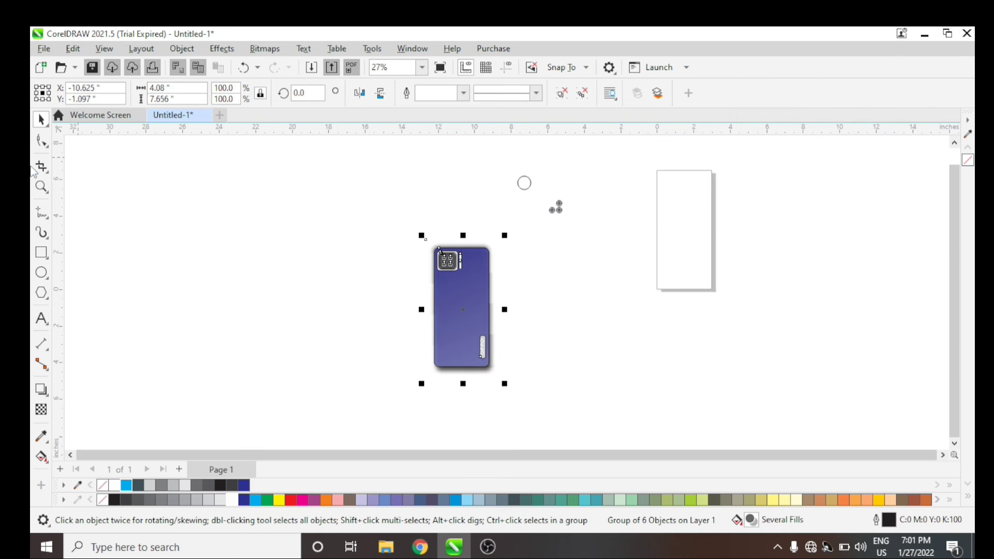
key("ctrl+z")
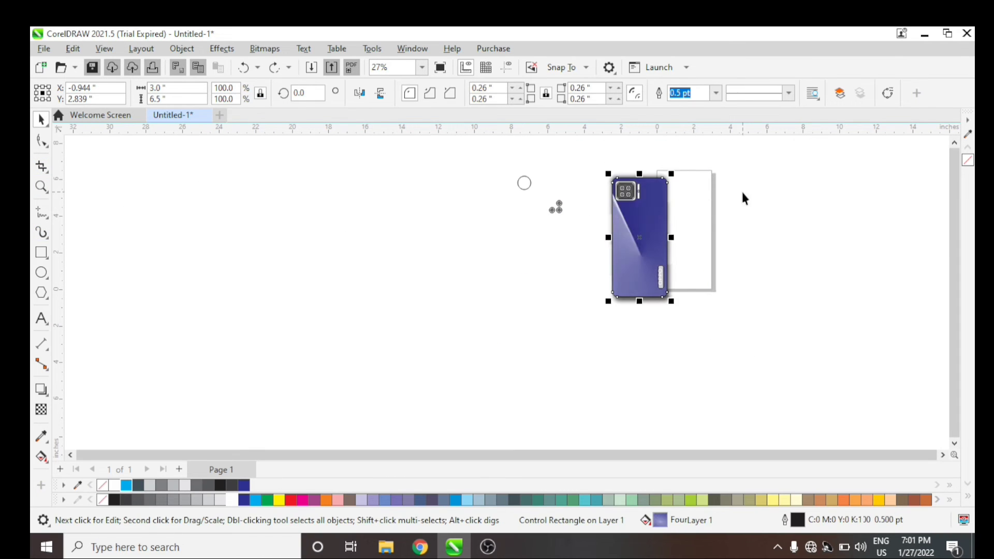
Try duplicating the phone body and placing the copy beside the page, then undo it.
left_click_drag(607, 152, 708, 345)
left_click(658, 220)
key("ctrl+d")
left_click_drag(659, 221, 761, 225)
double_click(670, 226)
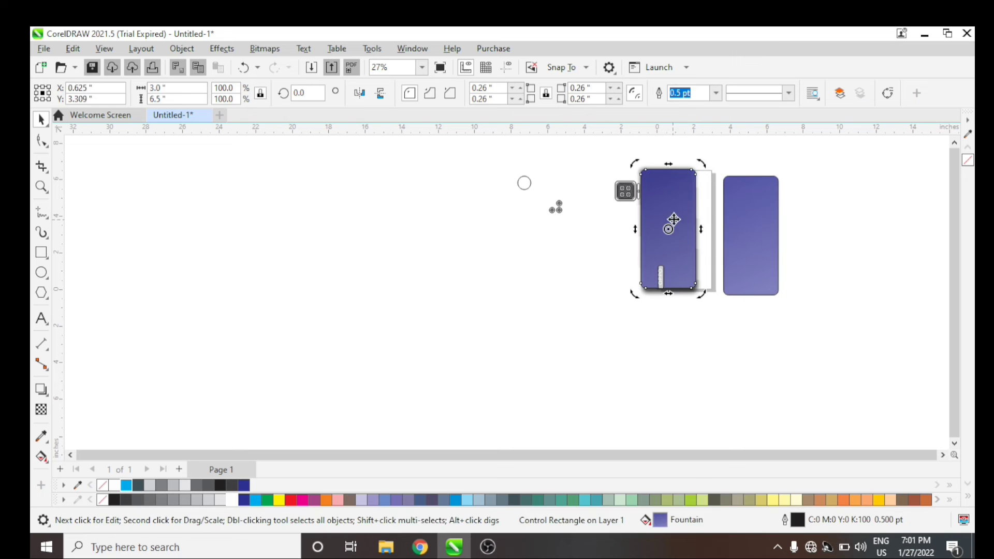
left_click(781, 199)
left_click(767, 207)
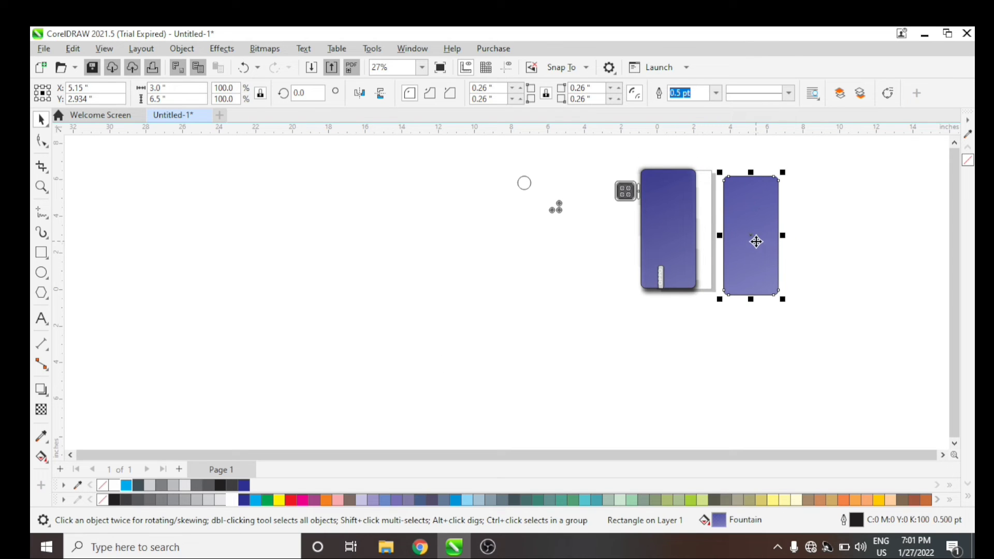
key("ctrl+z")
key("ctrl+z")
key("ctrl+z")
Copy the phone body with its shadow and place the copy well to the left of the original phone.
left_click_drag(647, 231, 772, 238)
right_click(772, 237)
left_click_drag(593, 152, 696, 322)
left_click_drag(761, 240, 434, 262)
Draw a rounded rectangle about 2.03 by 0.28 inches along the copied body's upper edge and give it a dotted outline.
scroll(522, 290, "up", 5)
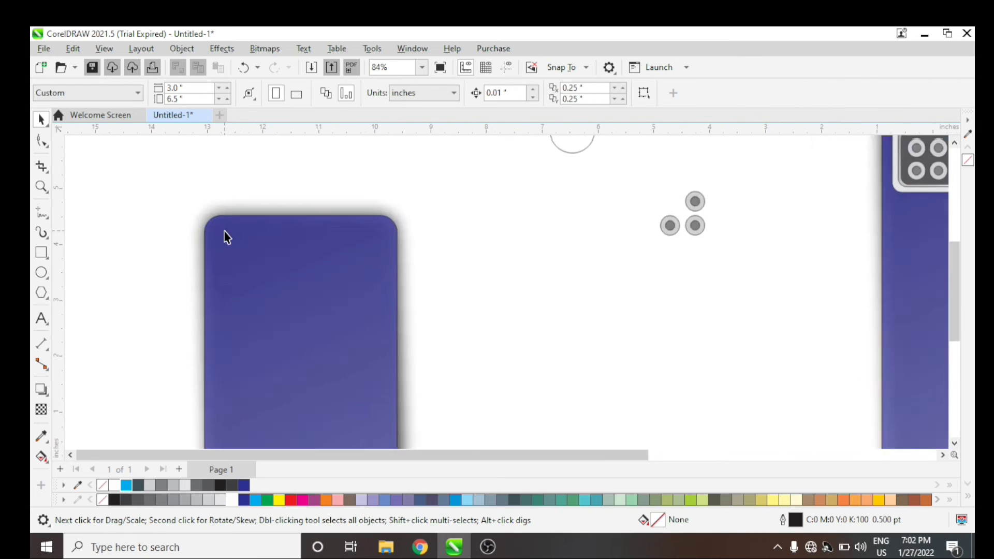
scroll(224, 237, "up", 4)
key("F6")
mouse_move(266, 193)
left_mouse_down()
mouse_move(430, 238)
mouse_move(575, 243)
left_mouse_up()
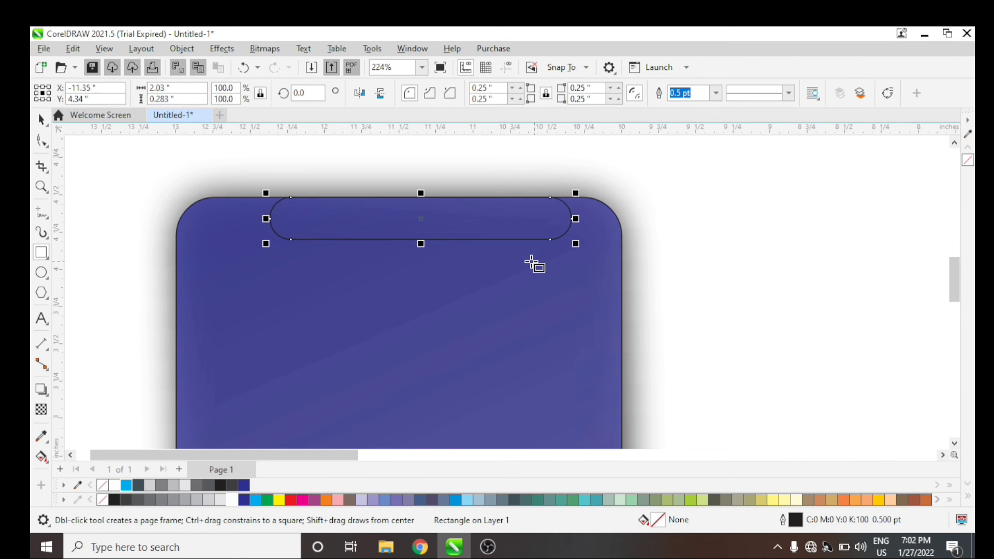
key("Left")
left_click(789, 92)
left_click(756, 251)
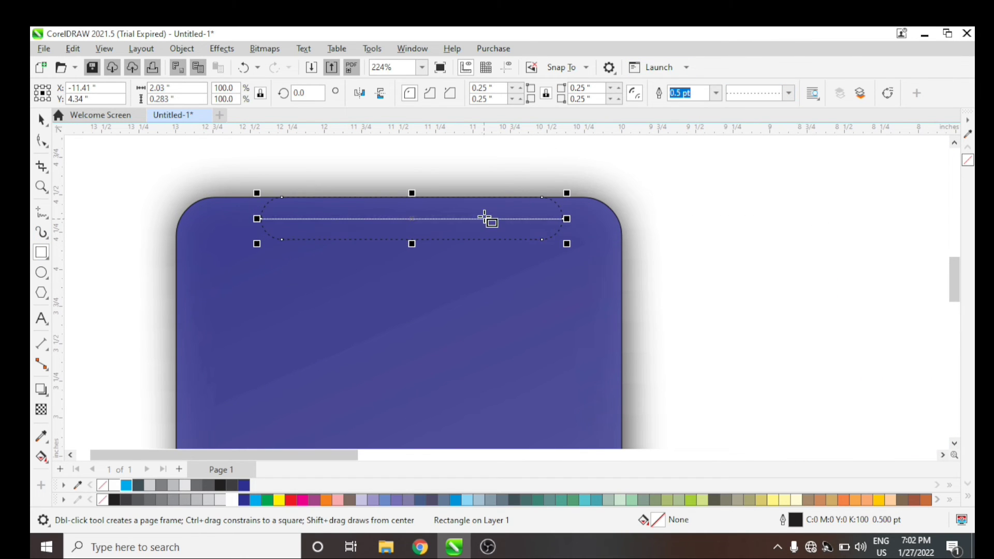
Draw a thin strip about 2.03 by 0.06 inches inside the dotted slot and give it a dotted outline.
left_click_drag(259, 210, 563, 218)
left_click(789, 93)
left_click(790, 173)
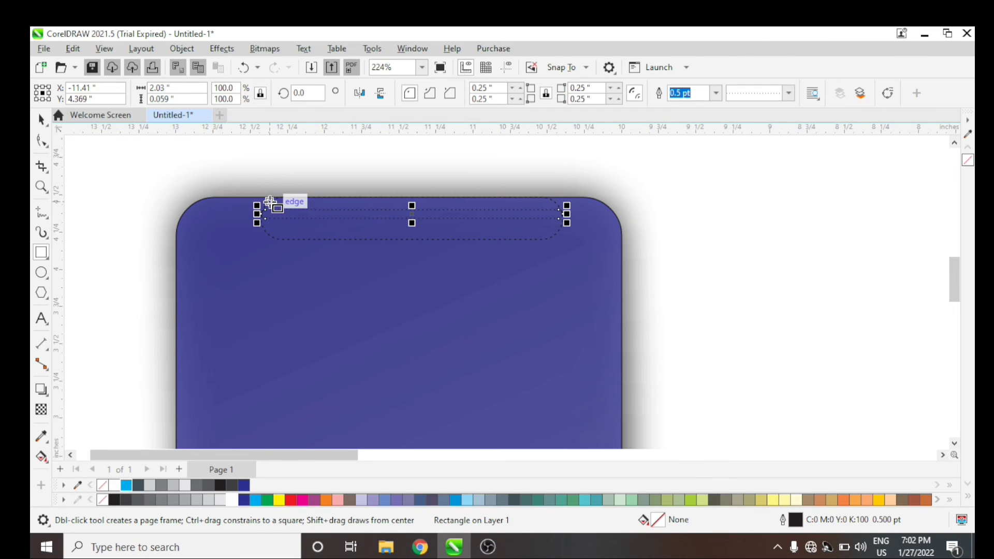
Draw another strip inside the slot, stretch it to about 2.03 by 0.14 inches and give it a dotted outline.
left_click_drag(266, 209, 558, 209)
key("space")
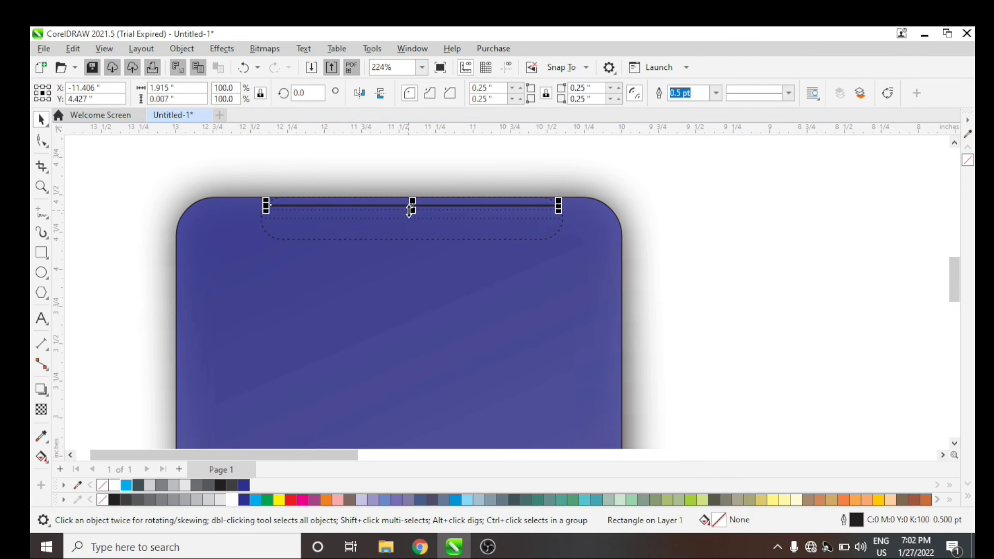
left_click_drag(411, 210, 411, 229)
left_click_drag(265, 215, 257, 215)
left_click_drag(559, 215, 566, 215)
left_click(788, 93)
left_click(777, 173)
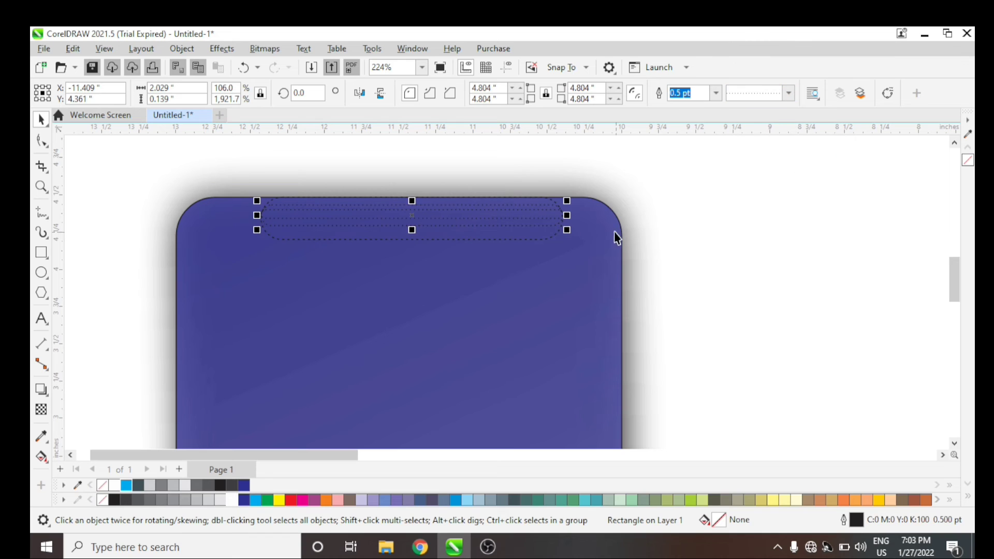
left_click_drag(449, 177, 415, 222)
left_click(692, 212)
scroll(556, 187, "down", 2)
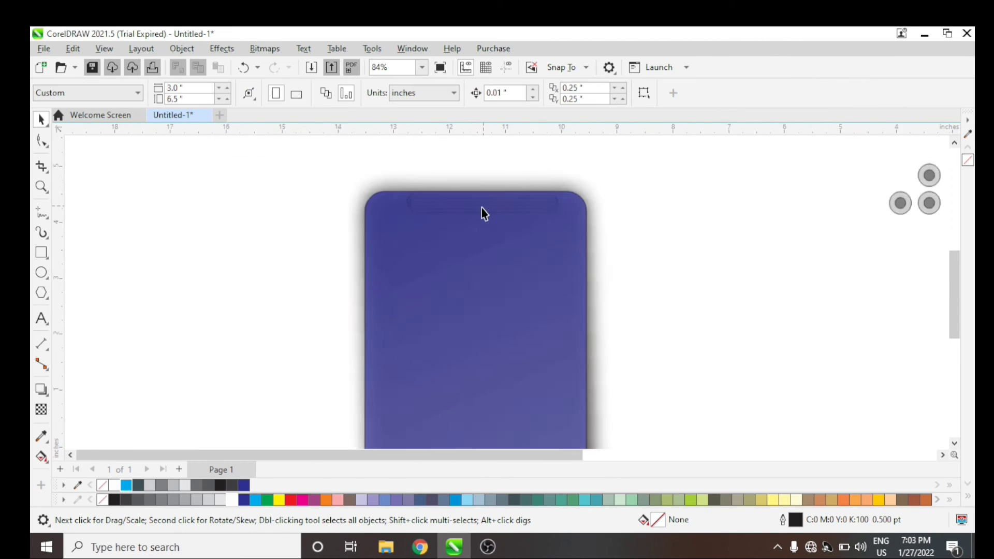
Try drawing a freehand line across the left part of the dotted slot, then undo it.
scroll(477, 208, "up", 4)
left_click(42, 212)
left_click_drag(278, 149, 303, 223)
key("ctrl+z")
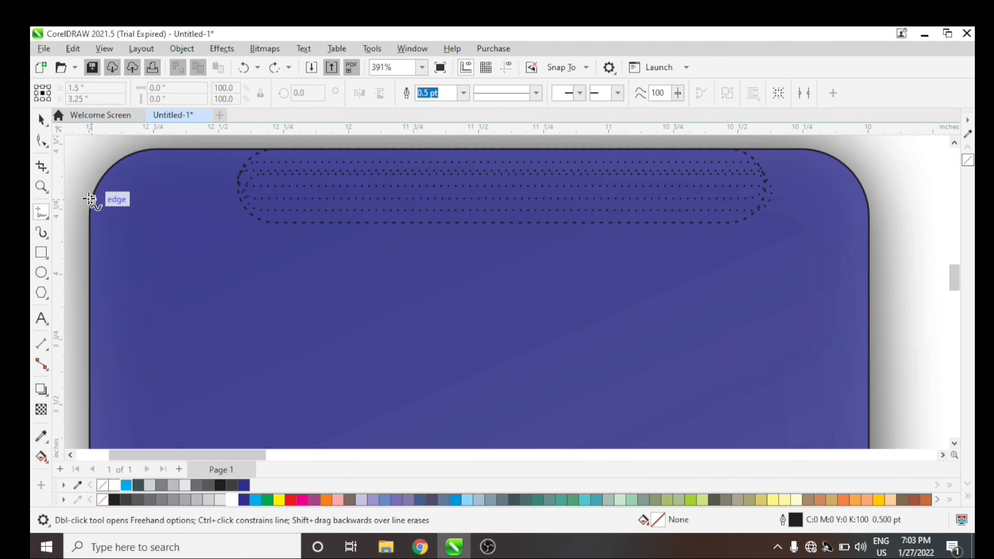
key("space")
left_click(46, 235)
Draw a dotted vertical rounded rectangle about 0.10 by 0.28 inches near the slot's left end and duplicate it along the slot.
left_click(41, 252)
scroll(322, 174, "up", 1)
scroll(292, 162, "down", 1)
left_click_drag(282, 142, 312, 226)
left_click(788, 93)
left_click(774, 162)
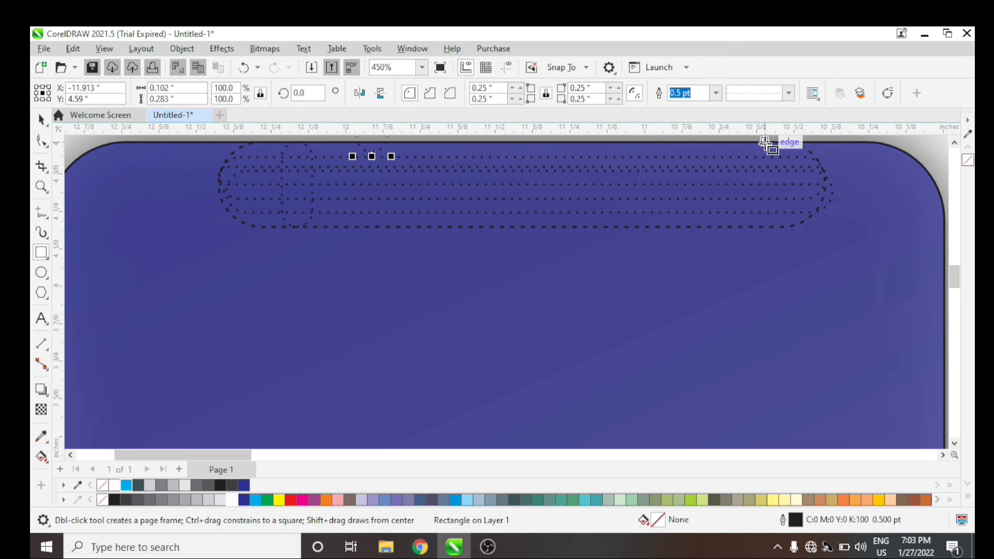
key("ctrl+d")
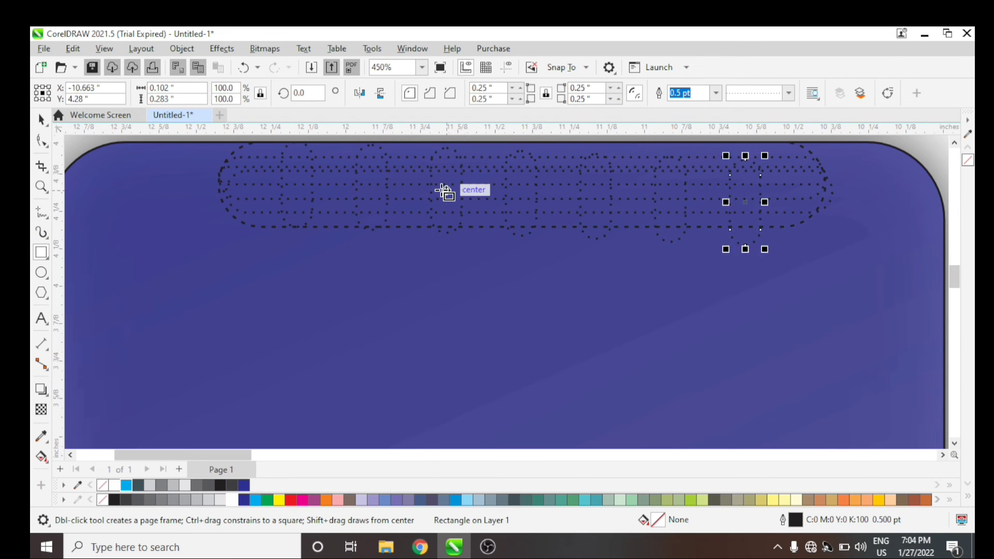
Nudge the middle vertical duplicates up to line up with the slot, undoing the accidental shift of the phone body.
scroll(701, 152, "down", 1)
key("space")
left_click(543, 187)
left_click(542, 188)
left_click(596, 211)
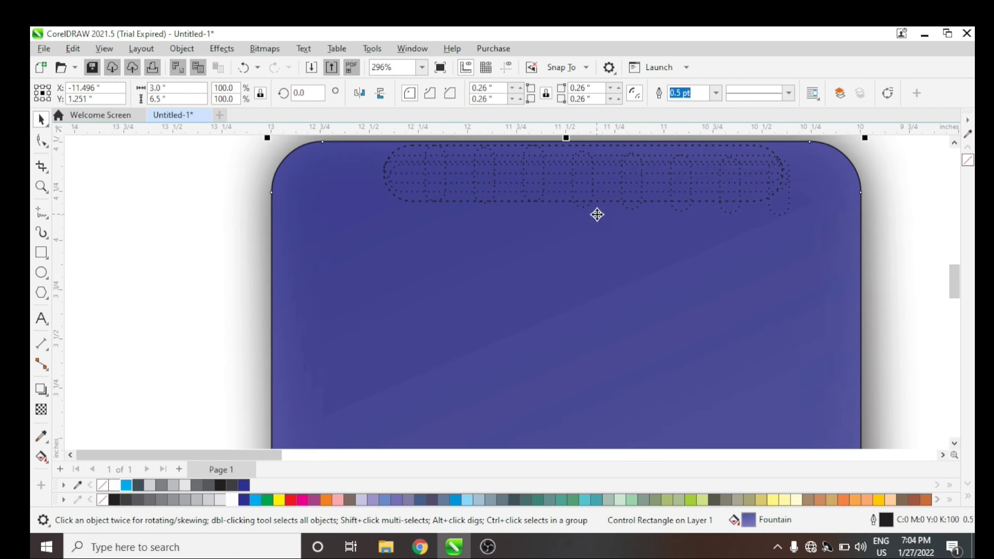
key("ctrl+z")
left_click(592, 173)
key("Up")
left_click(637, 210)
Delete the last vertical duplicate at the slot's right end and nudge its neighbours up into the slot.
left_click(782, 216)
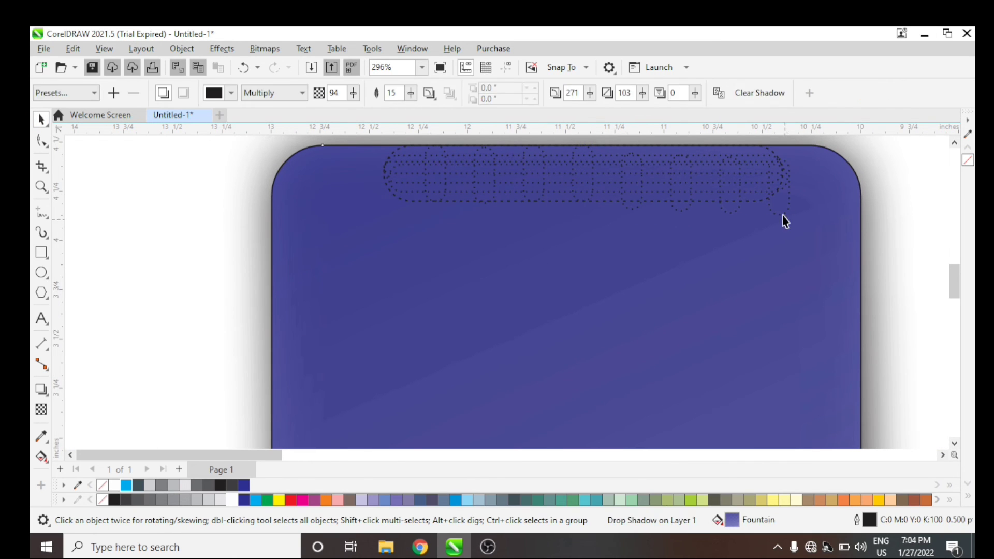
left_click(781, 214)
left_click(764, 206)
left_click(732, 212)
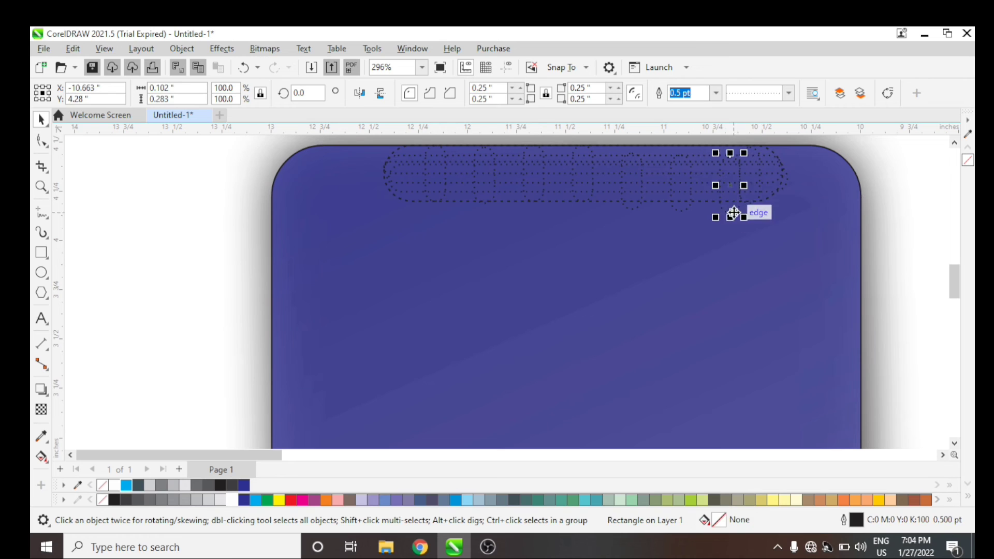
key("Up")
left_click(721, 217)
left_click(686, 209)
key("Up")
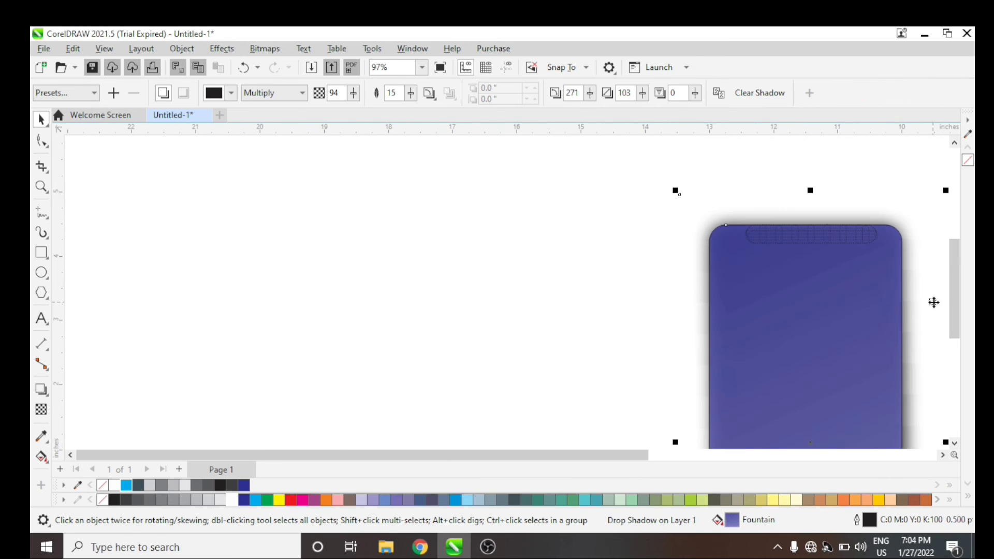
Group all the dotted rectangles of the slot into one object.
left_click_drag(694, 160, 894, 290)
key("ctrl+g")
key("shift+F2")
Erase the stray outline at the slot's right end with a 0.02-inch eraser, undoing the strokes that cut the body.
left_click(50, 223)
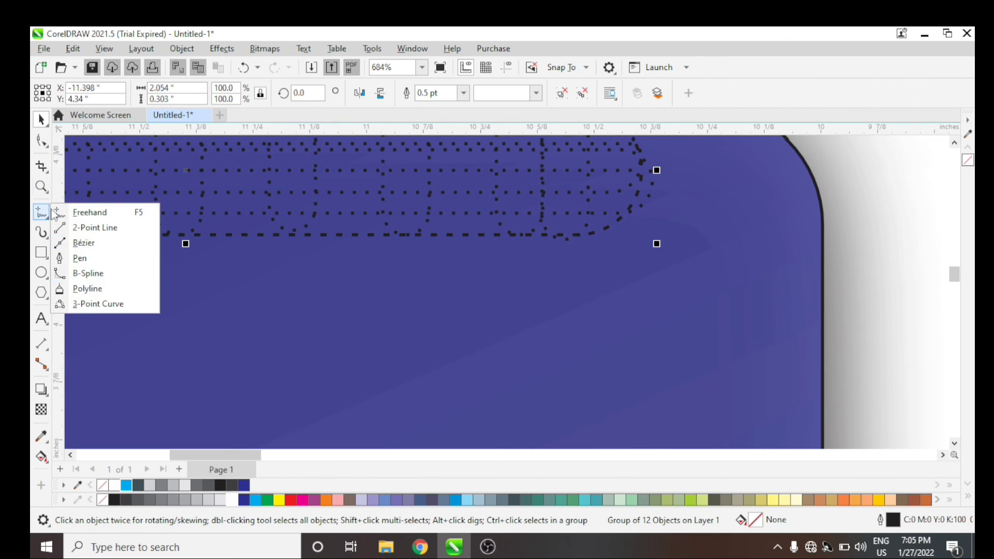
left_click(45, 170)
left_click(83, 215)
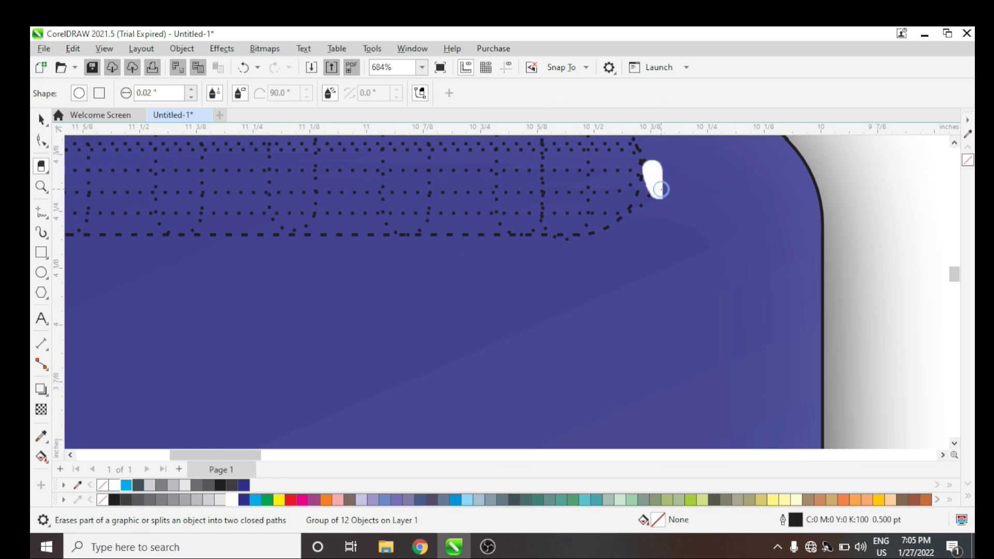
scroll(650, 179, "down", 1)
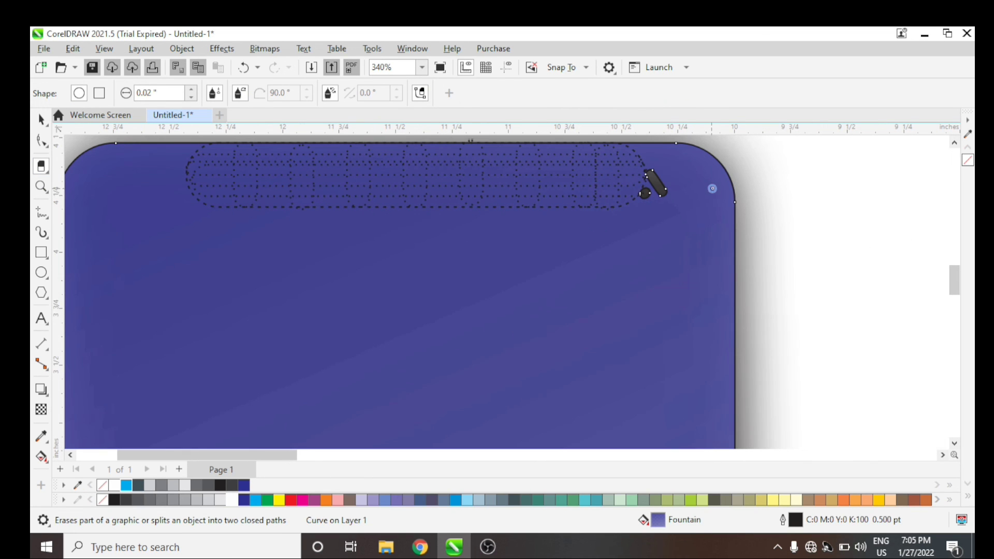
key("ctrl+z")
key("ctrl+z")
Try erasing the leftover dots at the slot's right end at high magnification, then undo the cut in the body.
scroll(652, 181, "up", 4)
left_click_drag(560, 345, 577, 342)
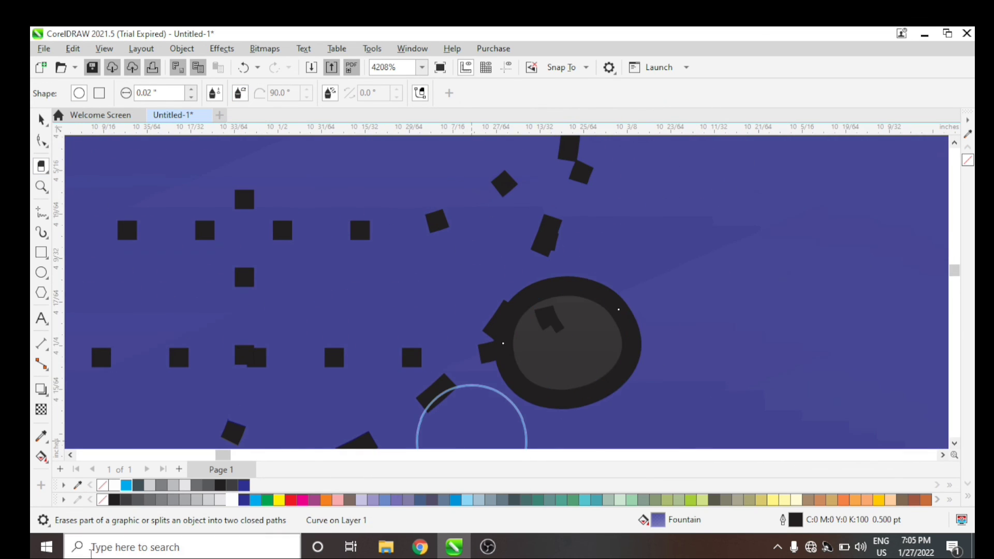
left_click(103, 487)
key("ctrl+z")
left_click(555, 342)
key("Escape")
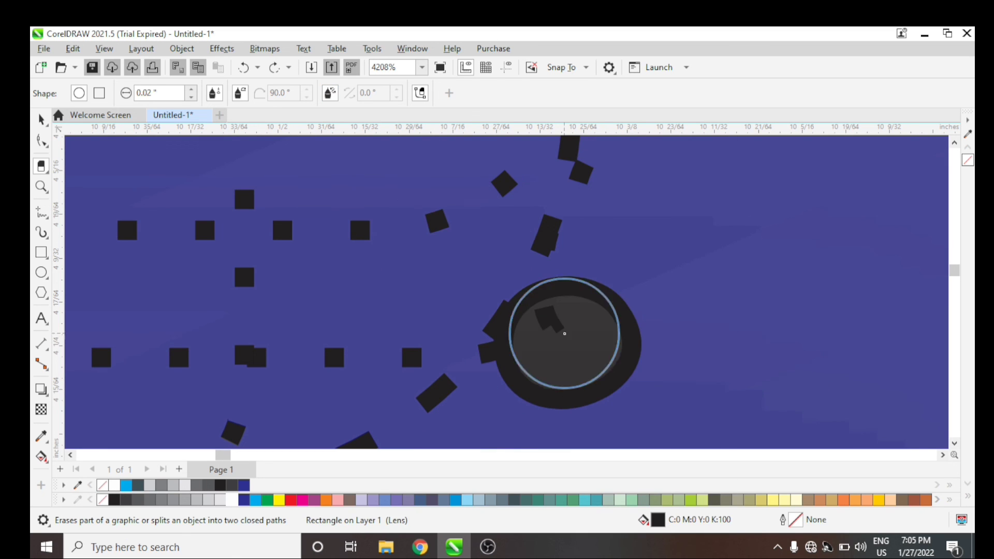
Scale the grouped dotted slot down to about 1.70 by 0.25 inches.
left_click(41, 119)
scroll(609, 340, "down", 4)
left_click(179, 198)
left_click(517, 279)
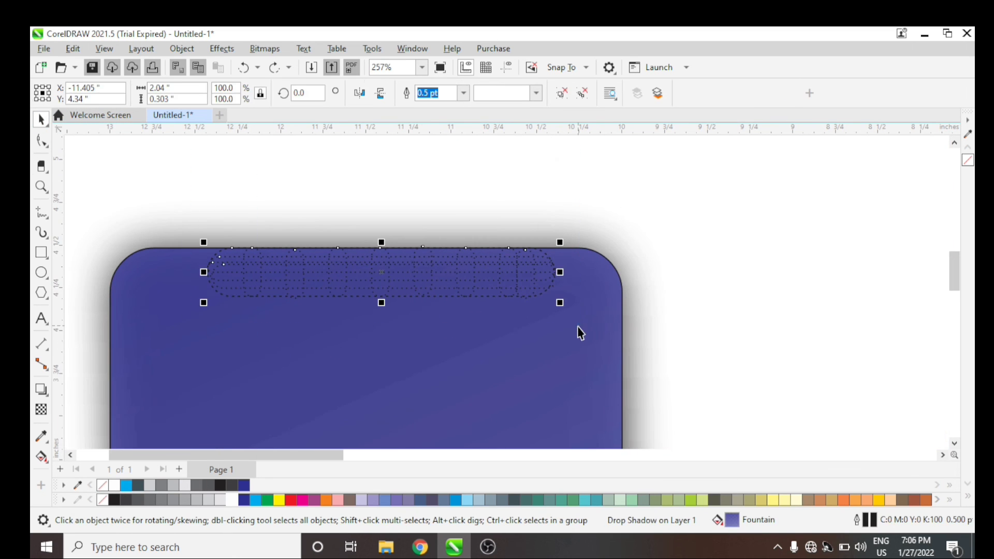
left_click_drag(559, 301, 517, 297)
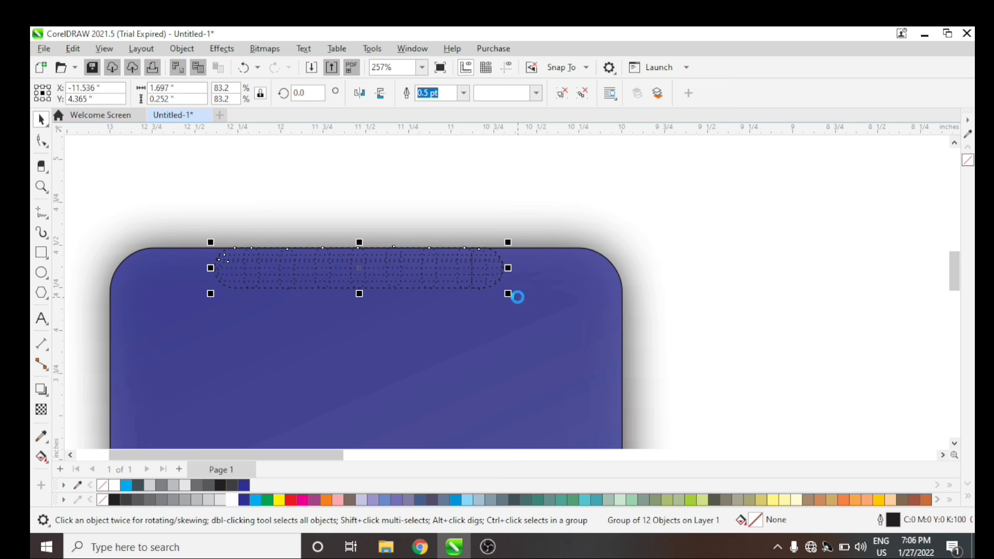
Fill the second phone body with light grey and move it, together with its dotted slot, just to the right of the blue back view.
scroll(393, 248, "down", 2)
left_click(417, 341)
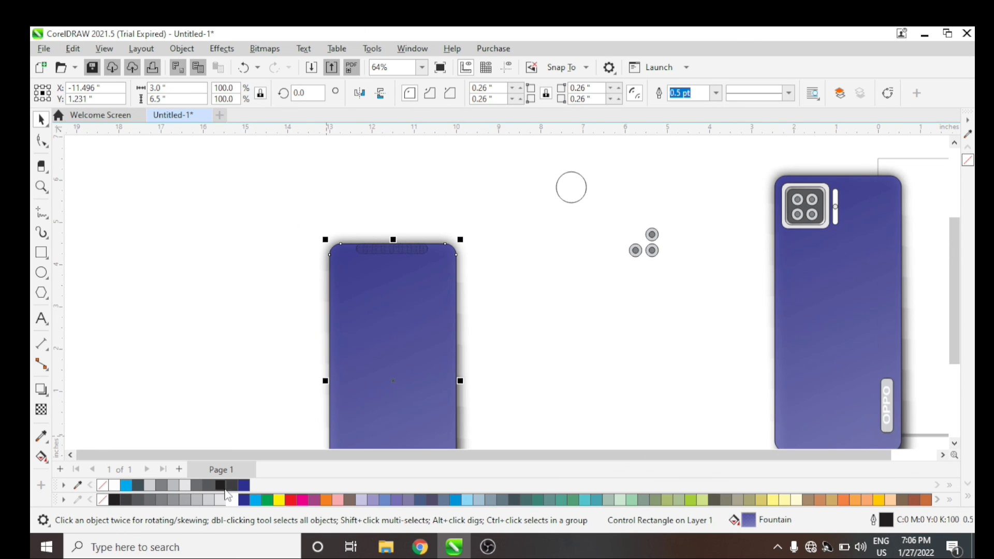
left_click(208, 500)
scroll(382, 432, "down", 1)
left_click_drag(351, 182, 490, 438)
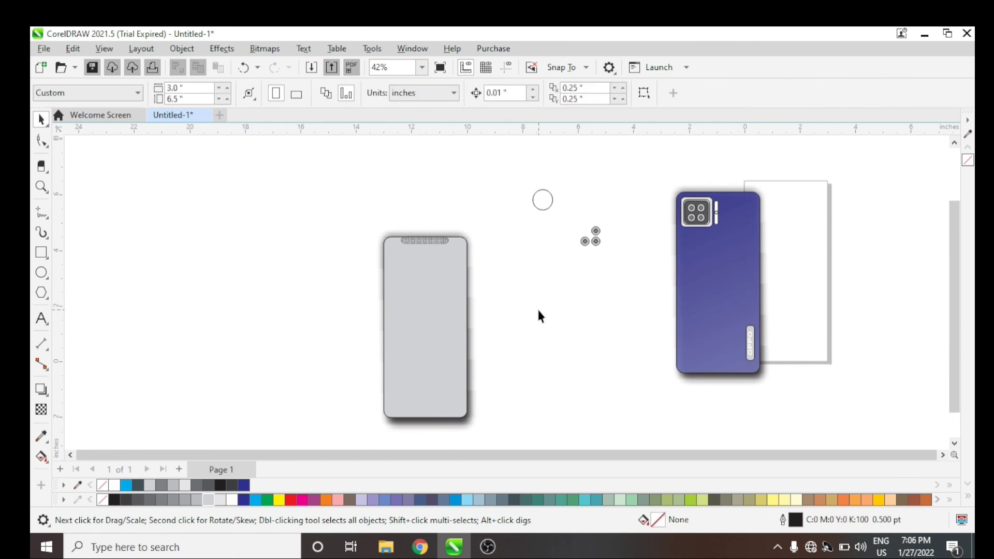
left_click_drag(922, 222, 818, 284)
left_click(664, 148)
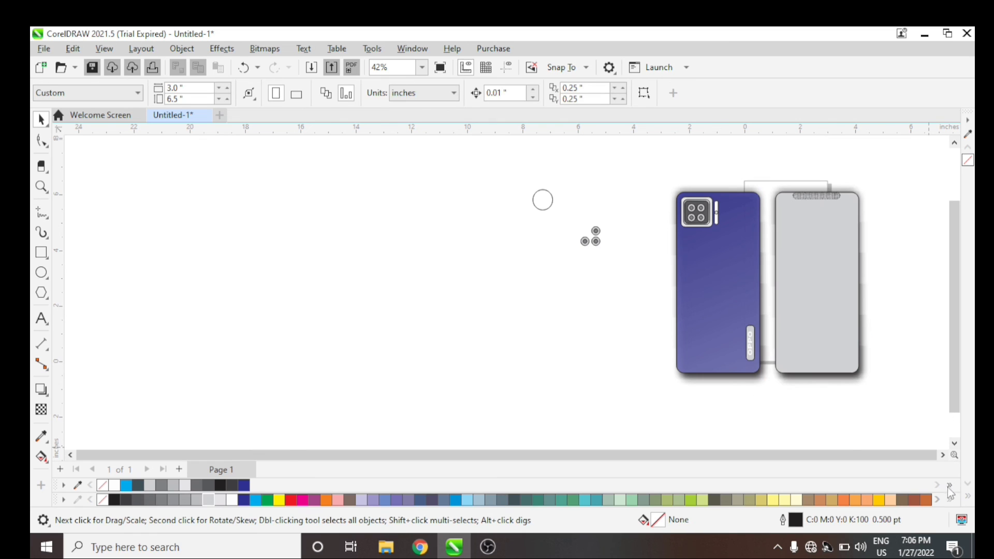
Examine the blue back view and the grey front side by side, including in a full-screen preview.
scroll(372, 173, "right", 3)
key("z")
scroll(379, 174, "up", 1)
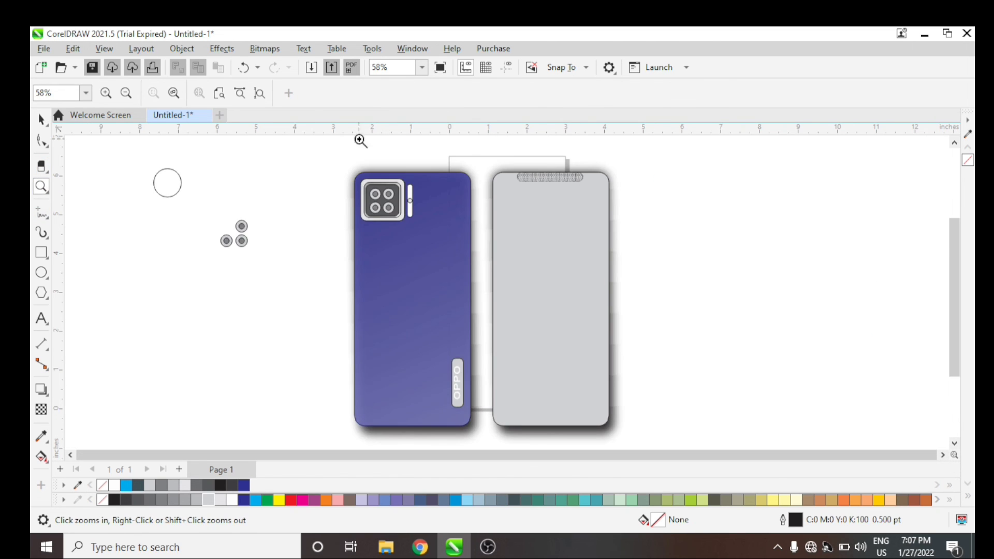
scroll(623, 399, "up", 1)
left_click(41, 119)
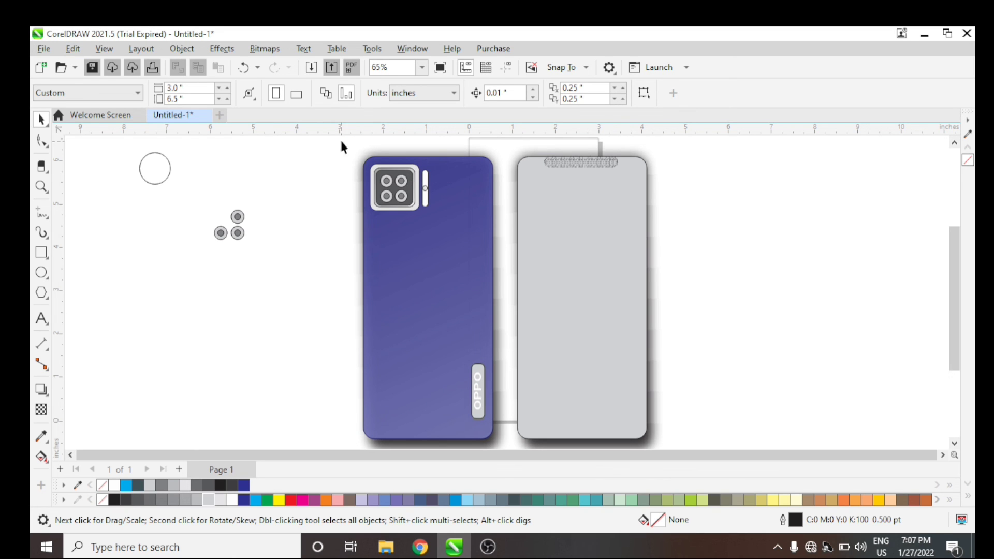
scroll(341, 147, "down", 2)
scroll(623, 217, "down", 2)
key("F9")
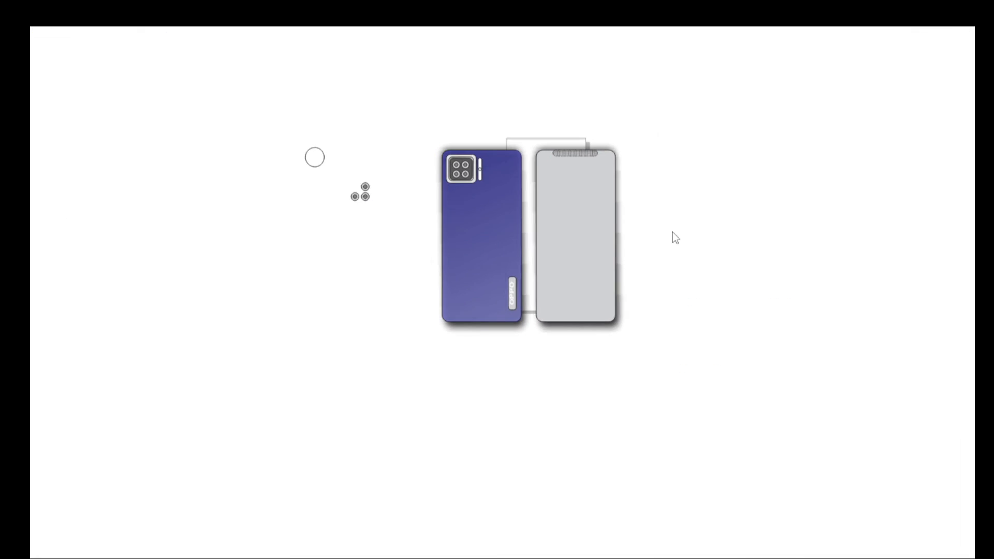
left_click(675, 238)
Delete the leftover circle and the three spare lens circles beside the phones.
left_click_drag(295, 137, 584, 249)
key("Delete")
Frame both phone views closely and show the finished drawing in full-screen preview.
key("z")
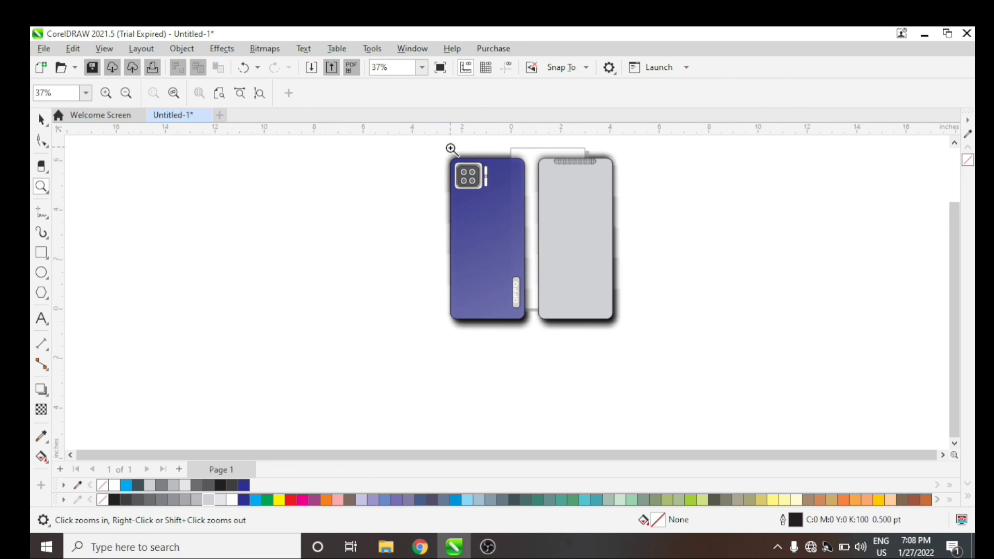
left_click_drag(623, 329, 447, 149)
key("space")
key("F9")
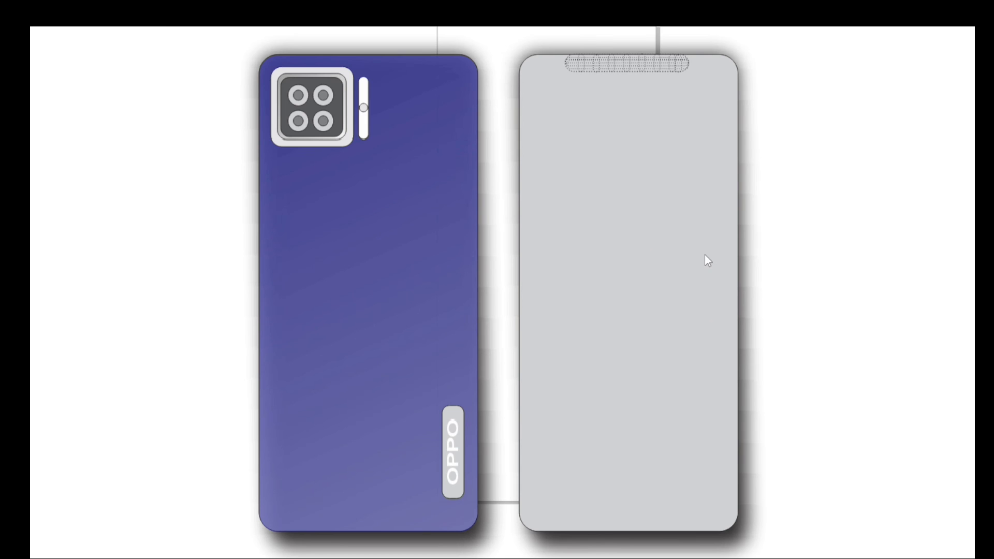